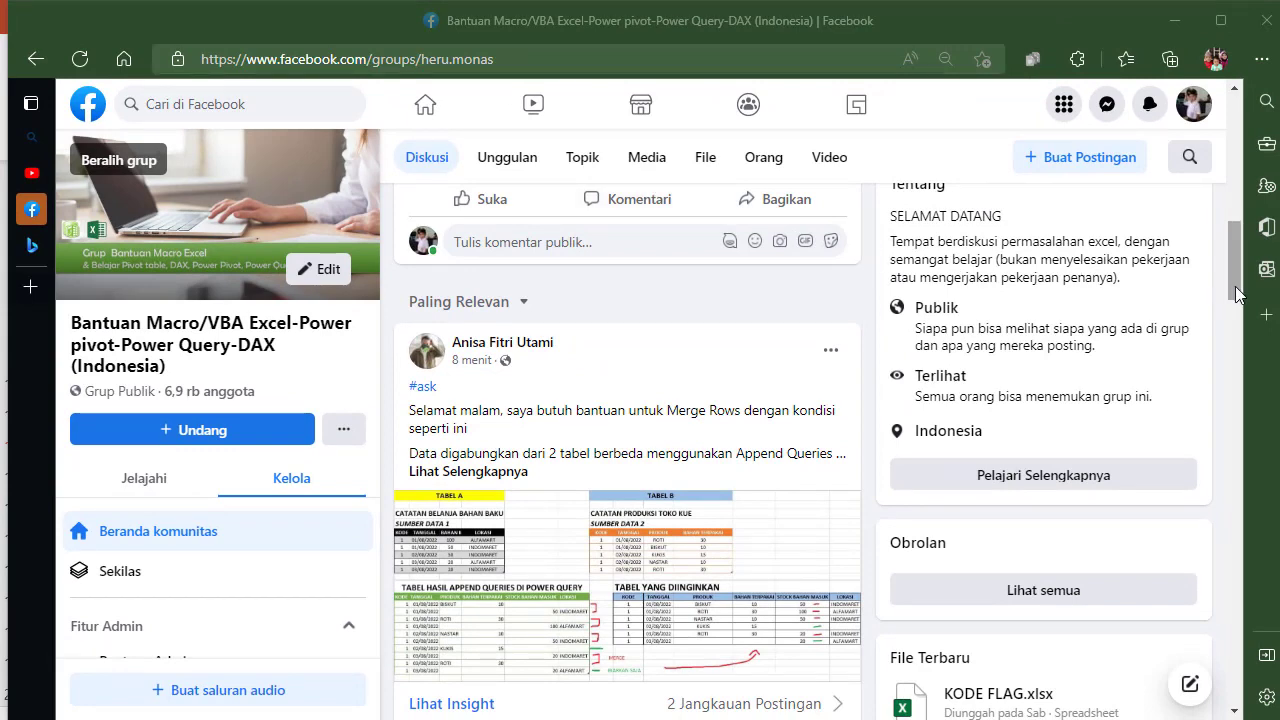
Step: Expand the group post asking for help with Merge Rows and open its attached image of source and desired tables
{"action": "mouse_move", "coordinate": [1234, 292]}
{"action": "left_mouse_down"}
{"action": "mouse_move", "coordinate": [1240, 230]}
{"action": "mouse_move", "coordinate": [1218, 310]}
{"action": "left_mouse_up"}
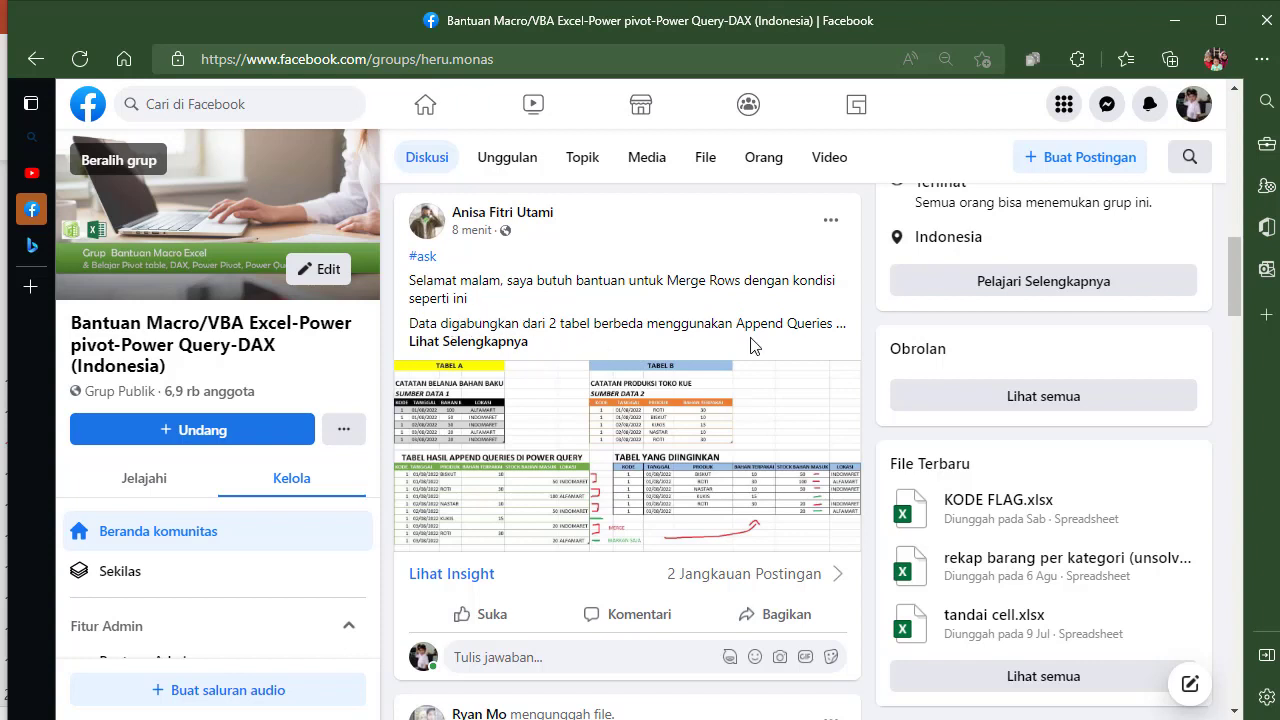
{"action": "left_click", "coordinate": [499, 342]}
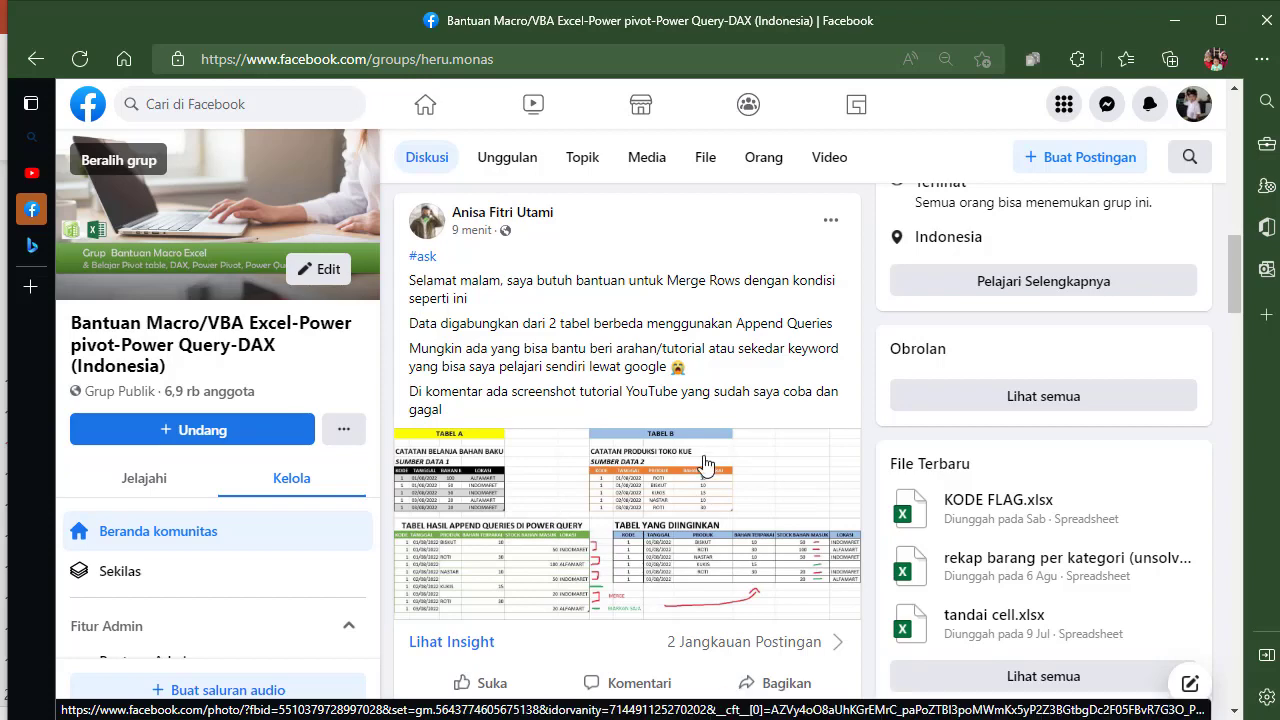
{"action": "left_click", "coordinate": [677, 493]}
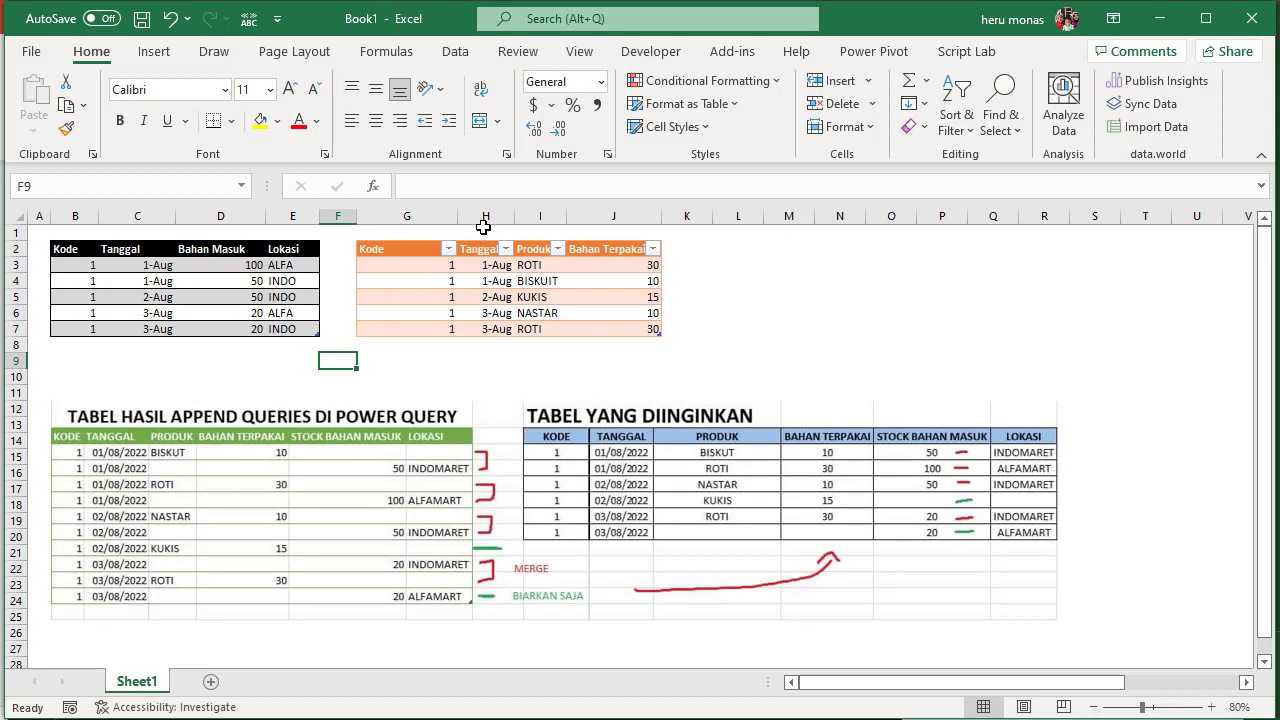
Step: Turn off the filter buttons in the header of the orange production table
{"action": "left_click", "coordinate": [641, 298]}
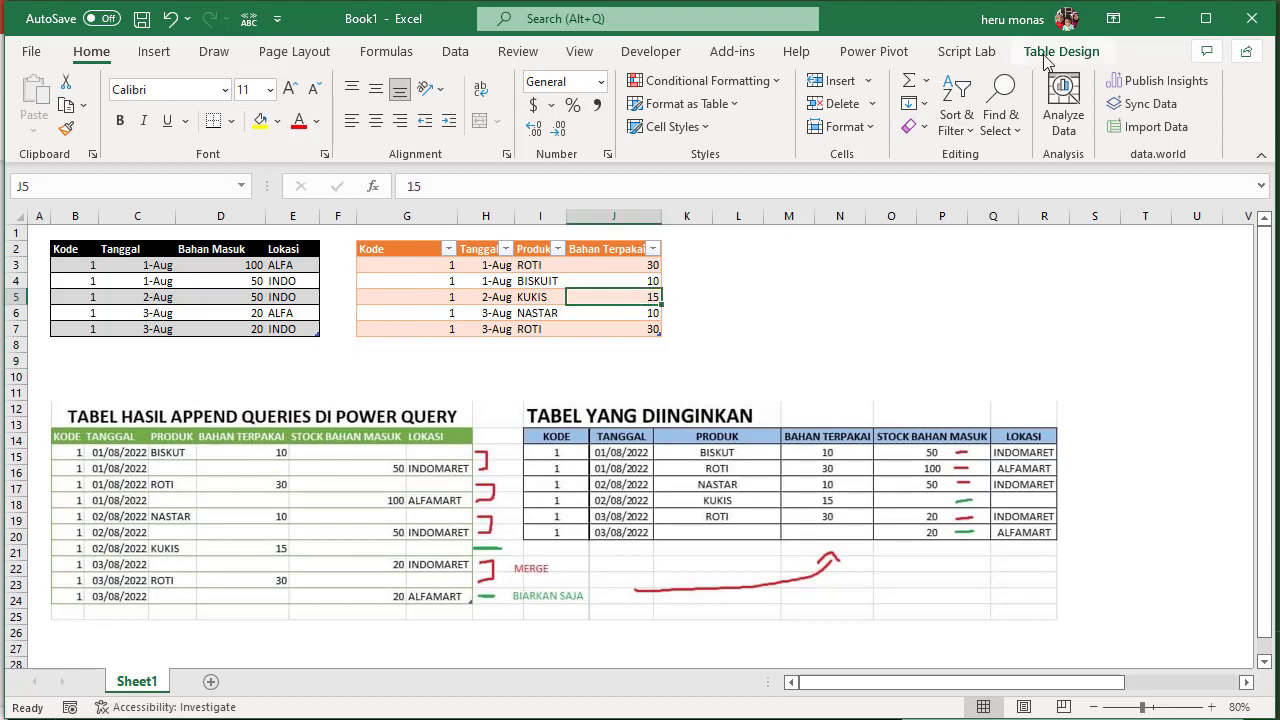
{"action": "left_click", "coordinate": [1048, 55]}
{"action": "left_click", "coordinate": [842, 85]}
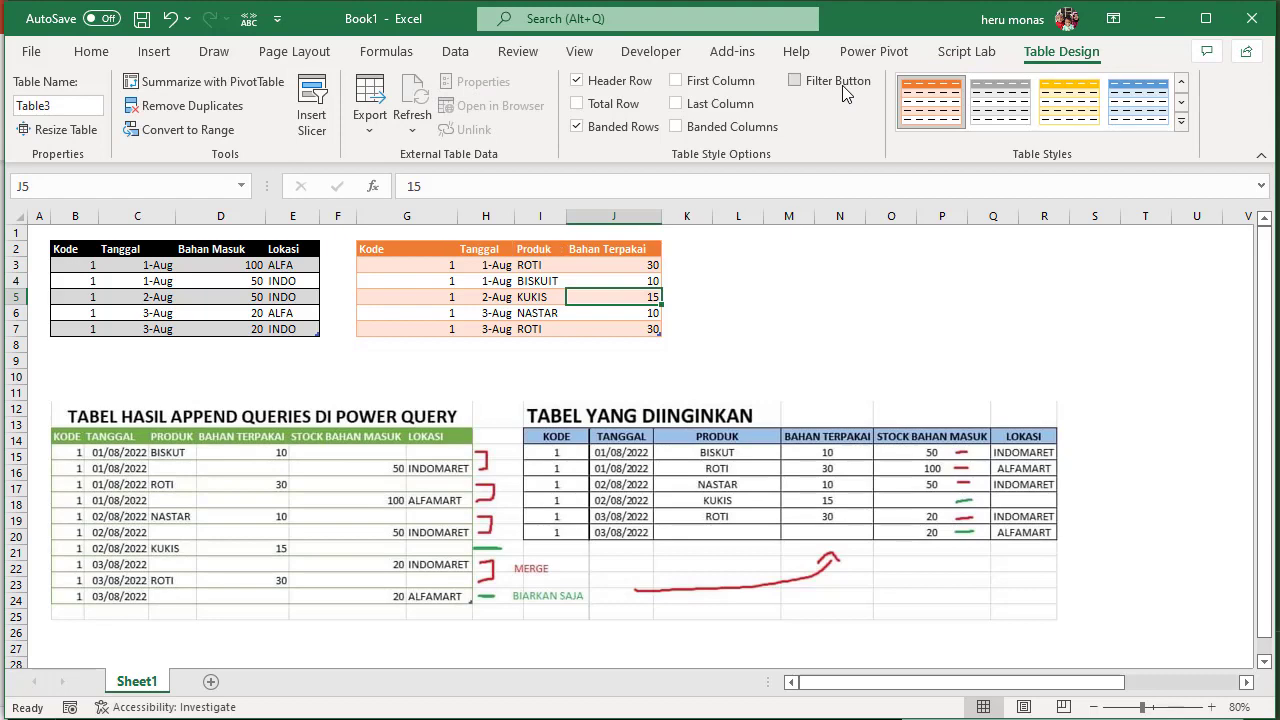
{"action": "left_click", "coordinate": [770, 283]}
Step: Move the reference picture beside the two tables, so its upper-left corner sits near column L at the top of the sheet
{"action": "left_click", "coordinate": [327, 471]}
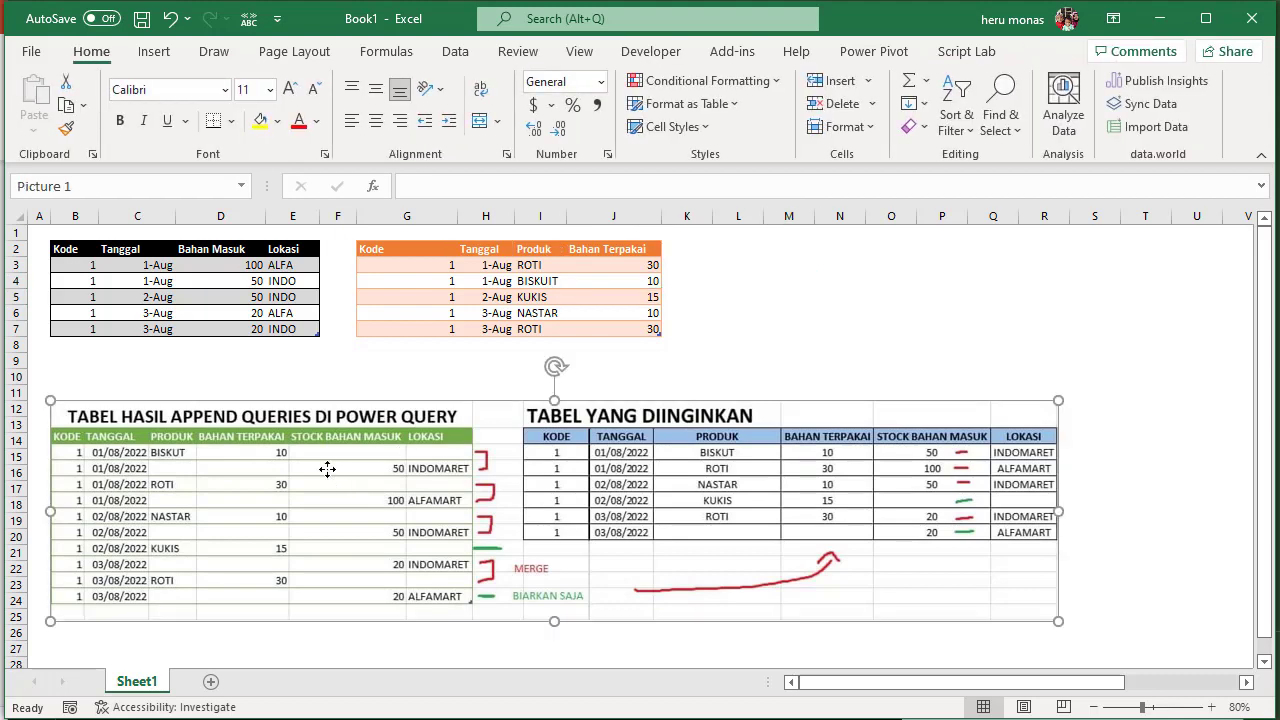
{"action": "left_click_drag", "start_coordinate": [418, 470], "coordinate": [402, 455]}
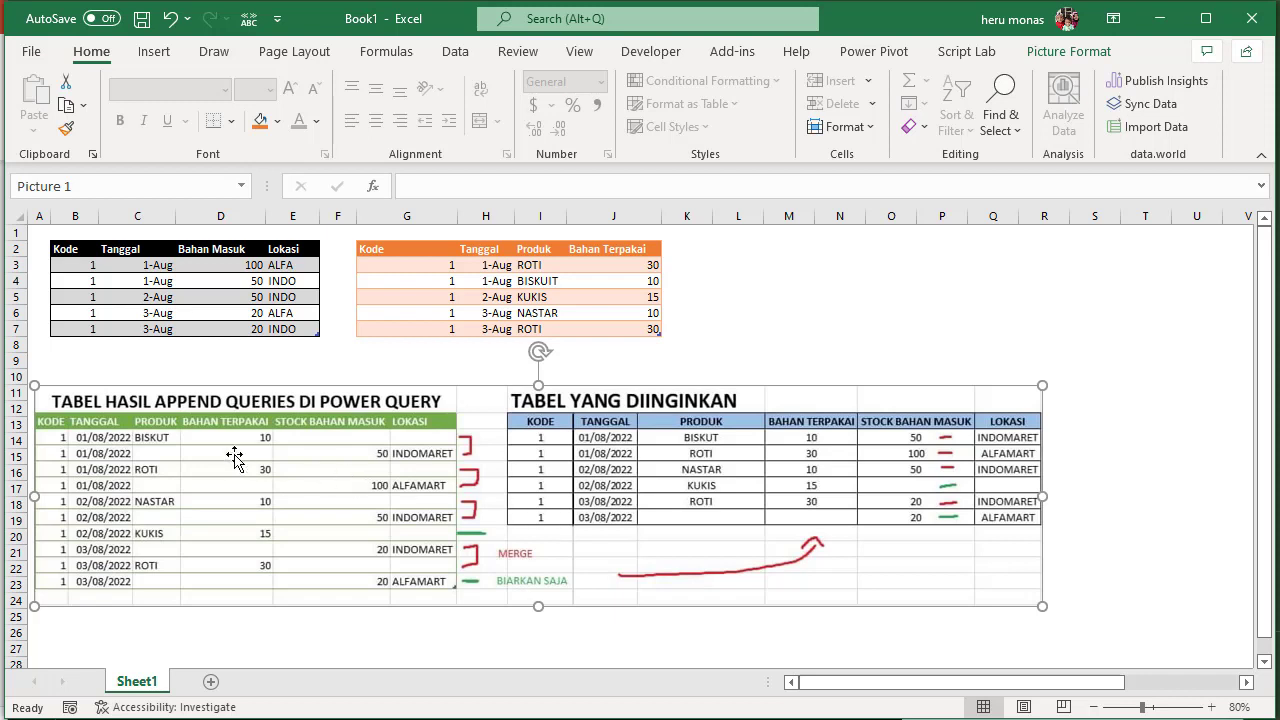
{"action": "left_click_drag", "start_coordinate": [237, 457], "coordinate": [612, 379]}
{"action": "left_click_drag", "start_coordinate": [733, 414], "coordinate": [857, 319]}
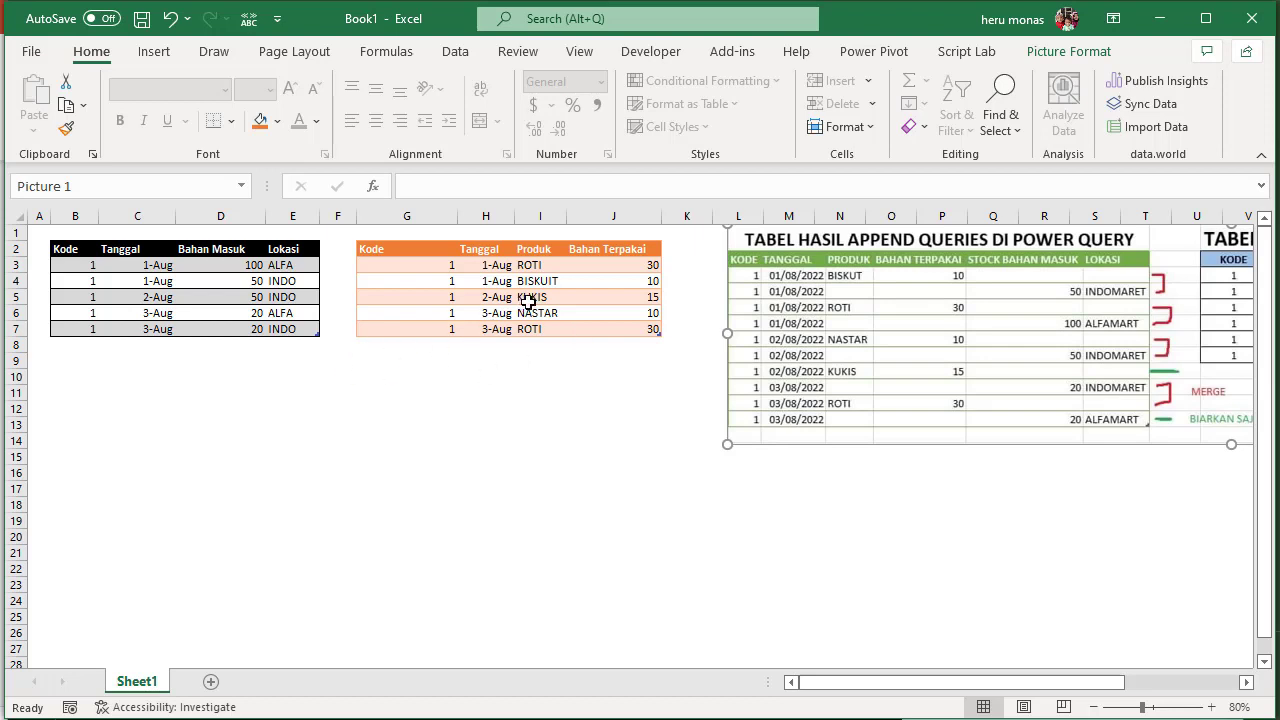
Step: Bring the black incoming-materials table into Power Query and name the query BahanMasuk
{"action": "left_click", "coordinate": [268, 326]}
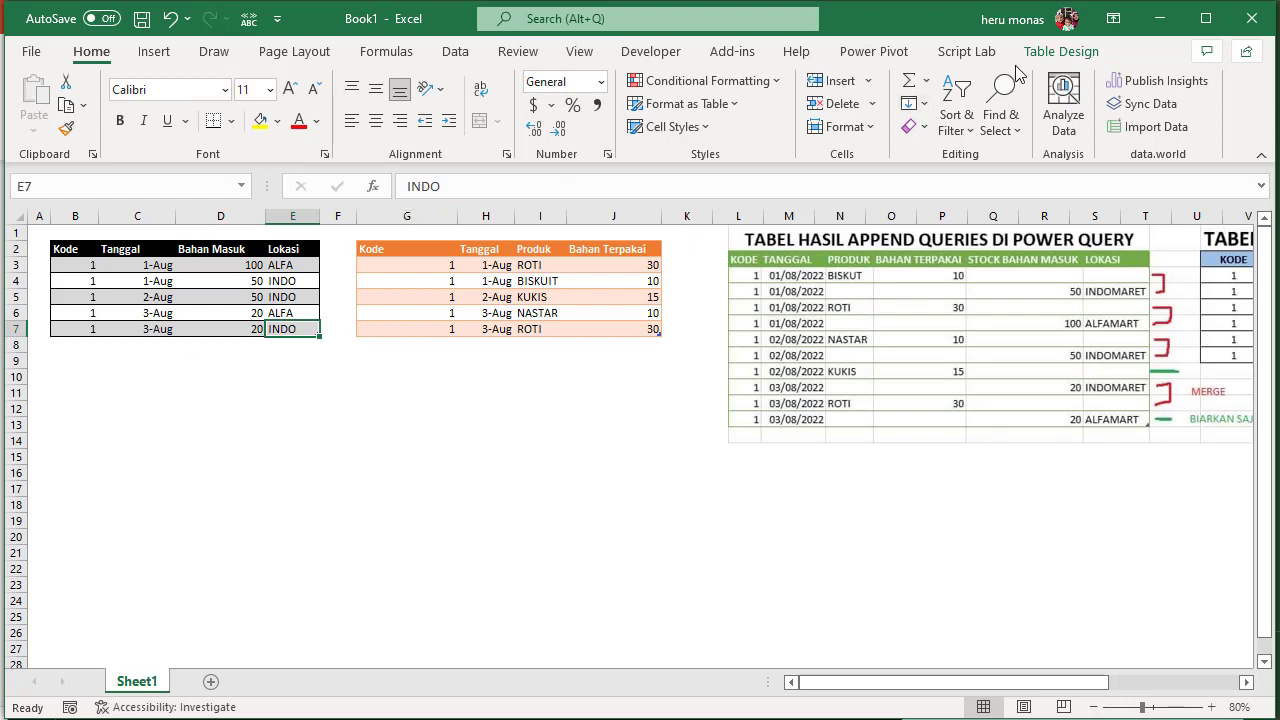
{"action": "left_click", "coordinate": [259, 300]}
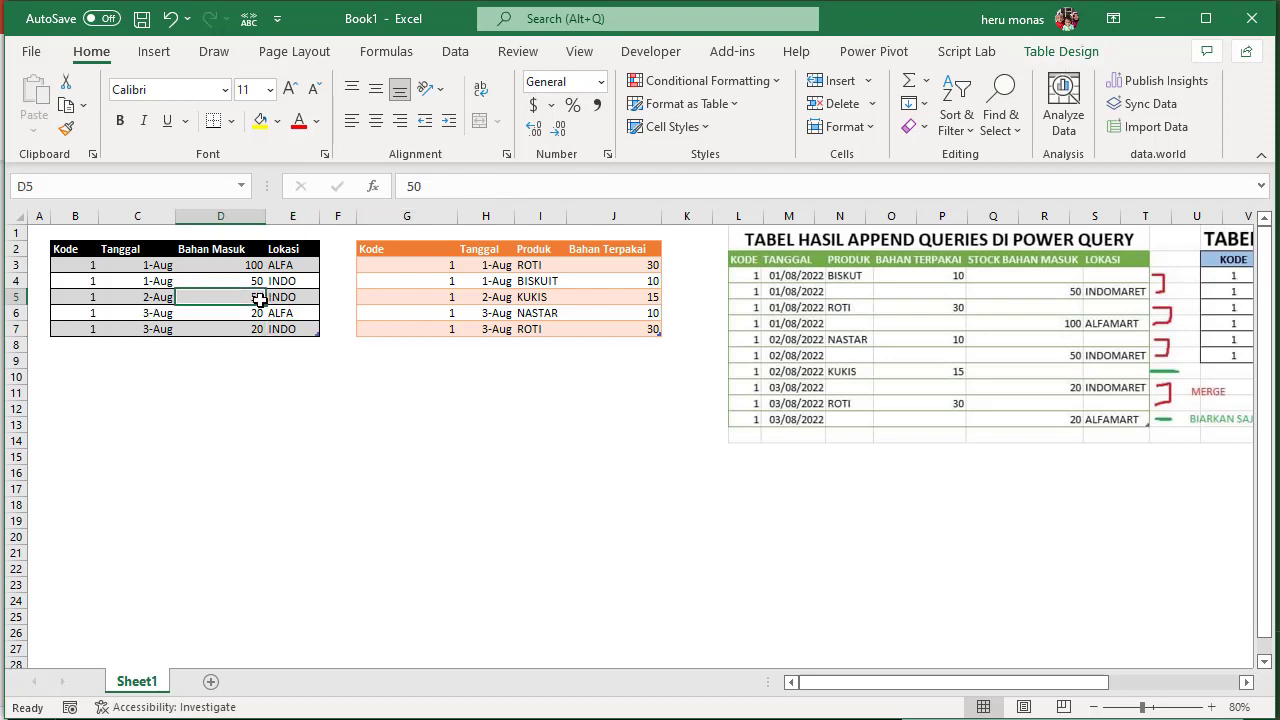
{"action": "left_click", "coordinate": [456, 52]}
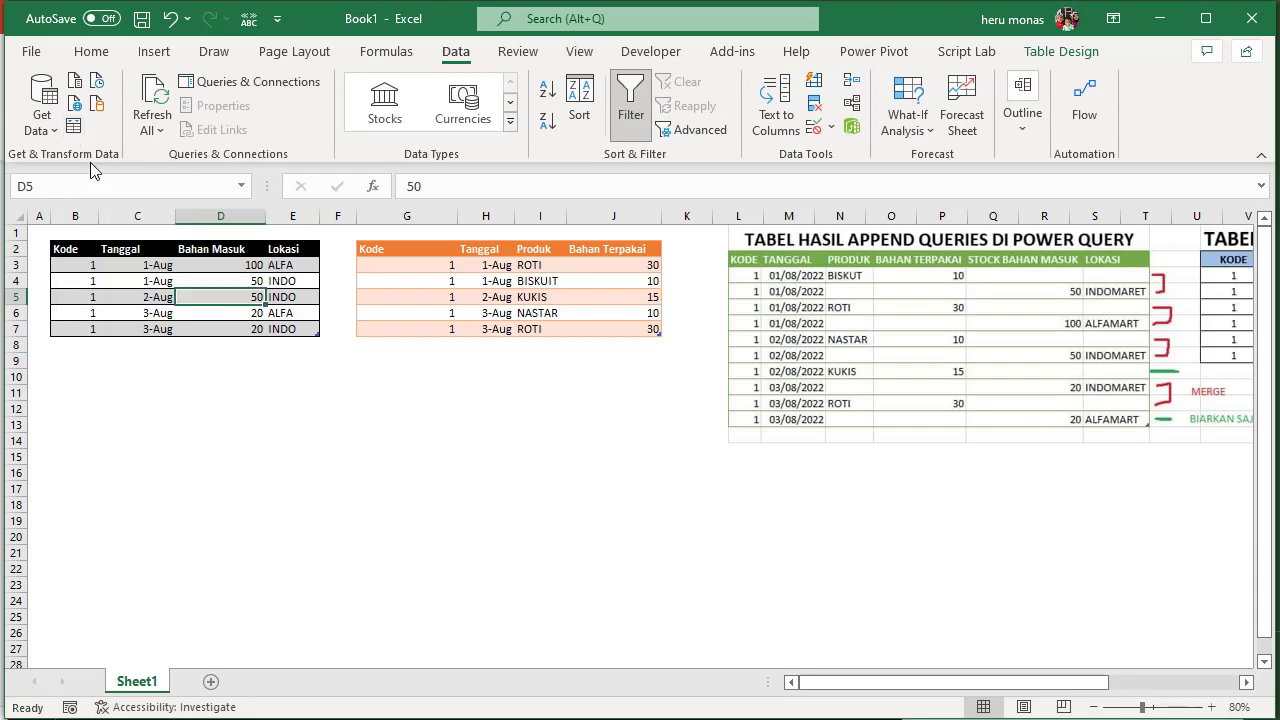
{"action": "left_click", "coordinate": [73, 126]}
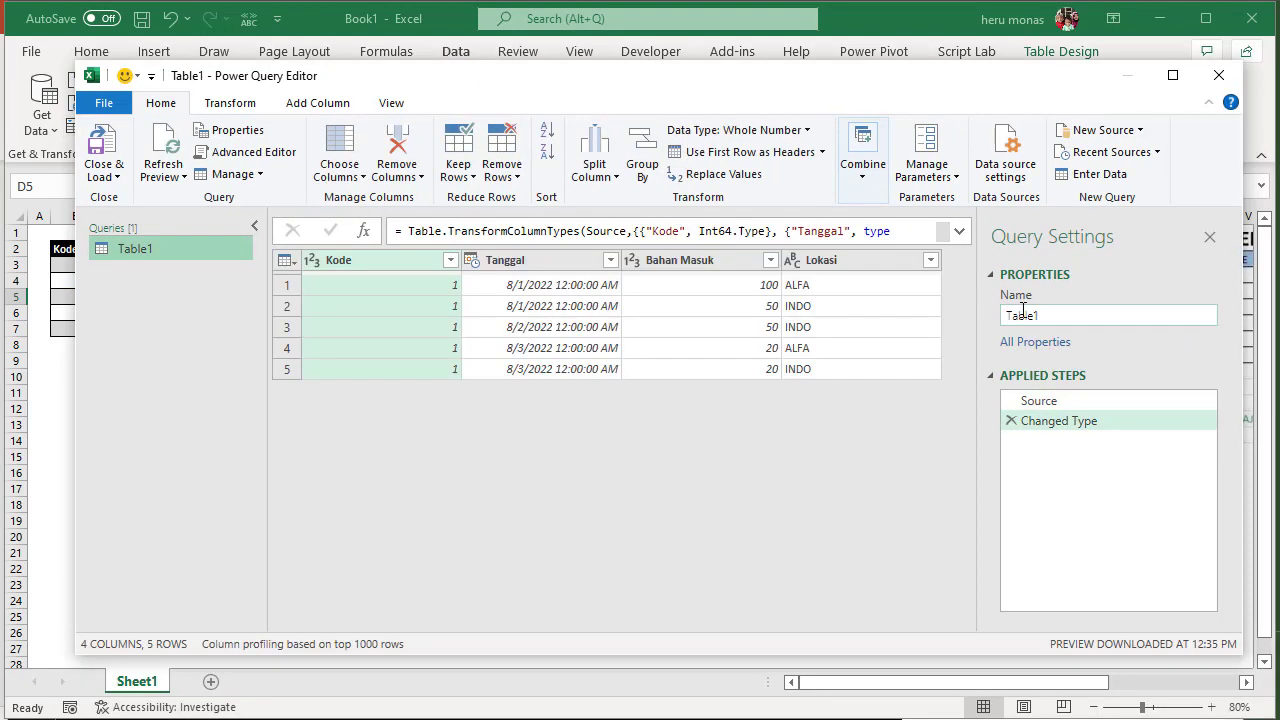
{"action": "left_click", "coordinate": [1054, 315]}
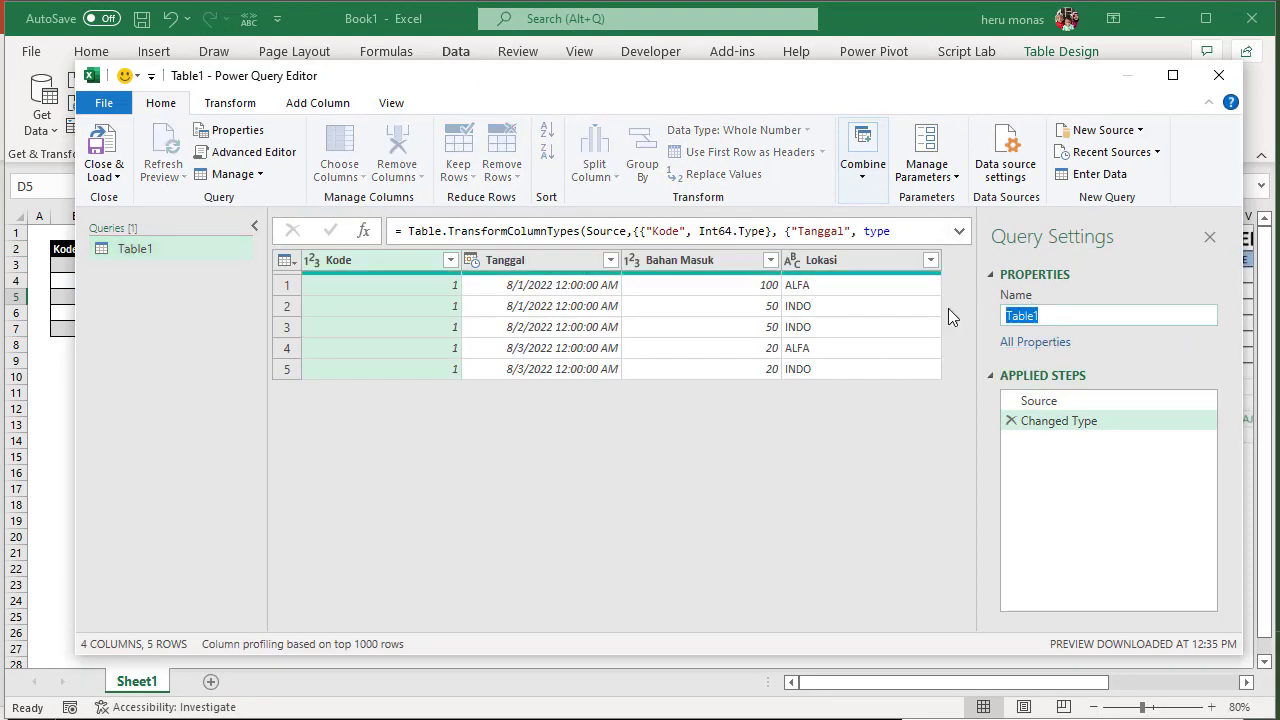
{"action": "type", "text": "BahanMasuk"}
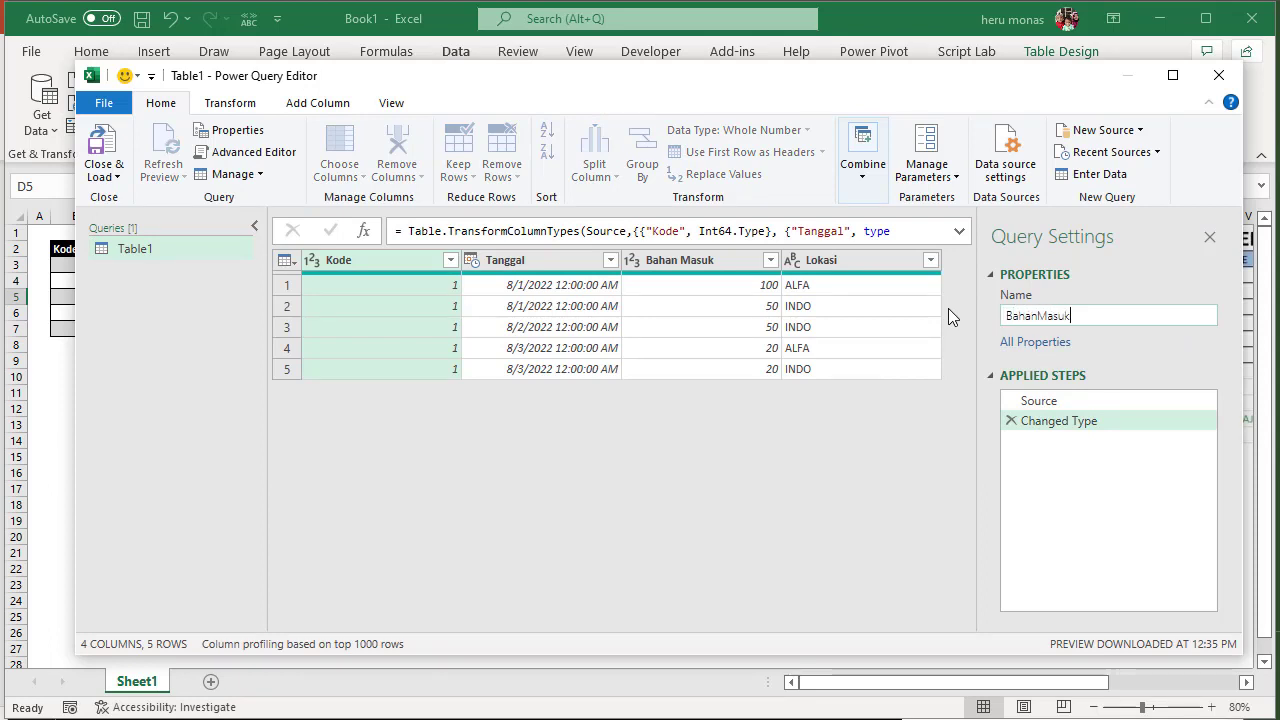
{"action": "key", "text": "Return"}
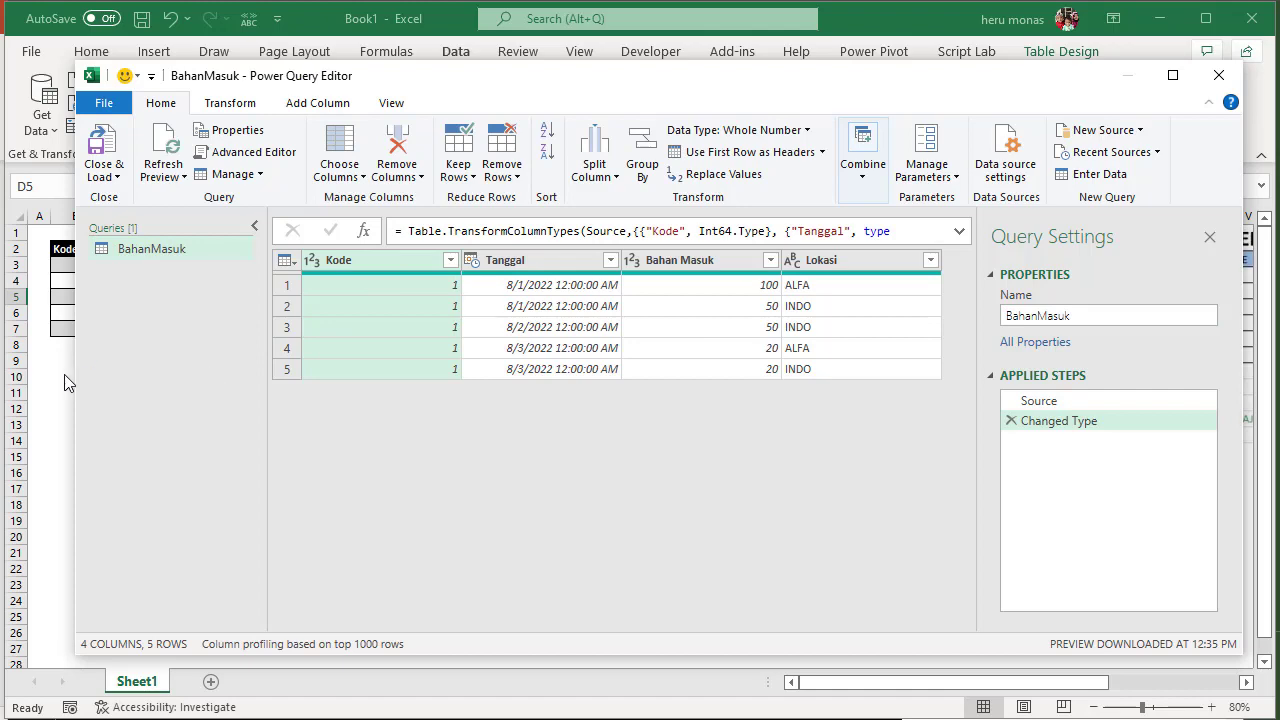
Step: Load the BahanMasuk query to the workbook as Only Create Connection
{"action": "left_click", "coordinate": [115, 177]}
{"action": "left_click", "coordinate": [149, 219]}
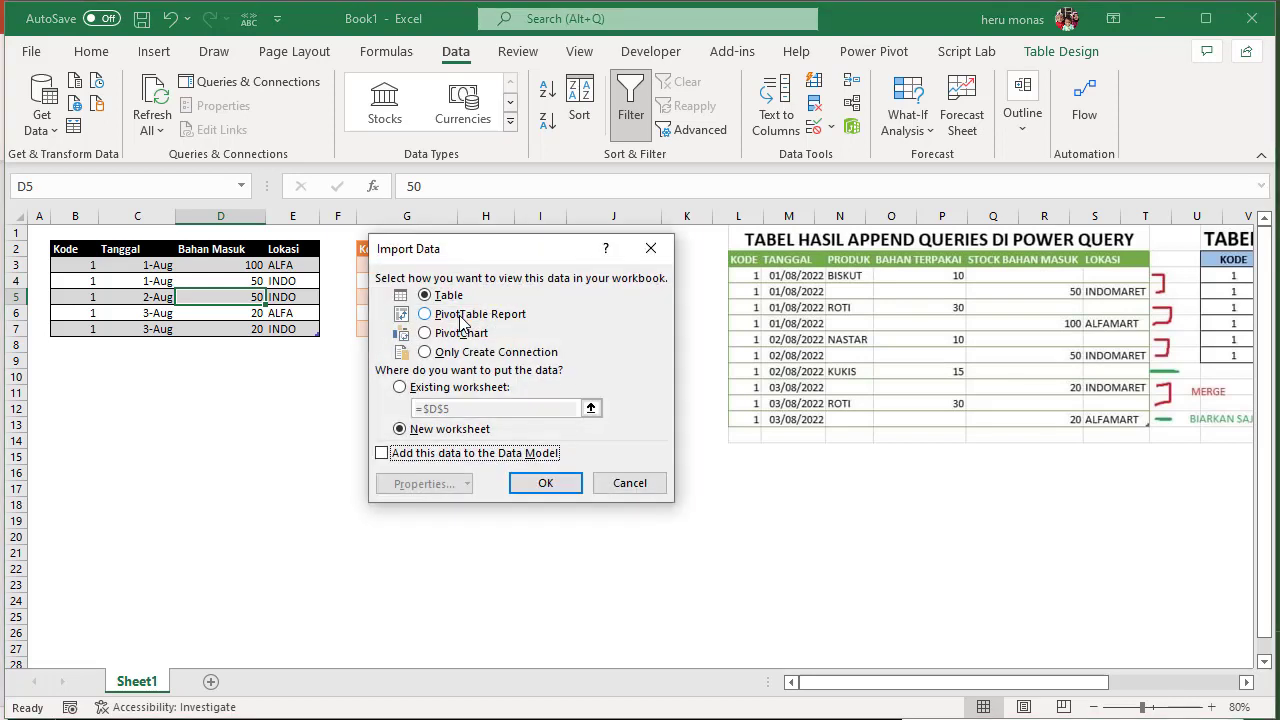
{"action": "left_click", "coordinate": [425, 353]}
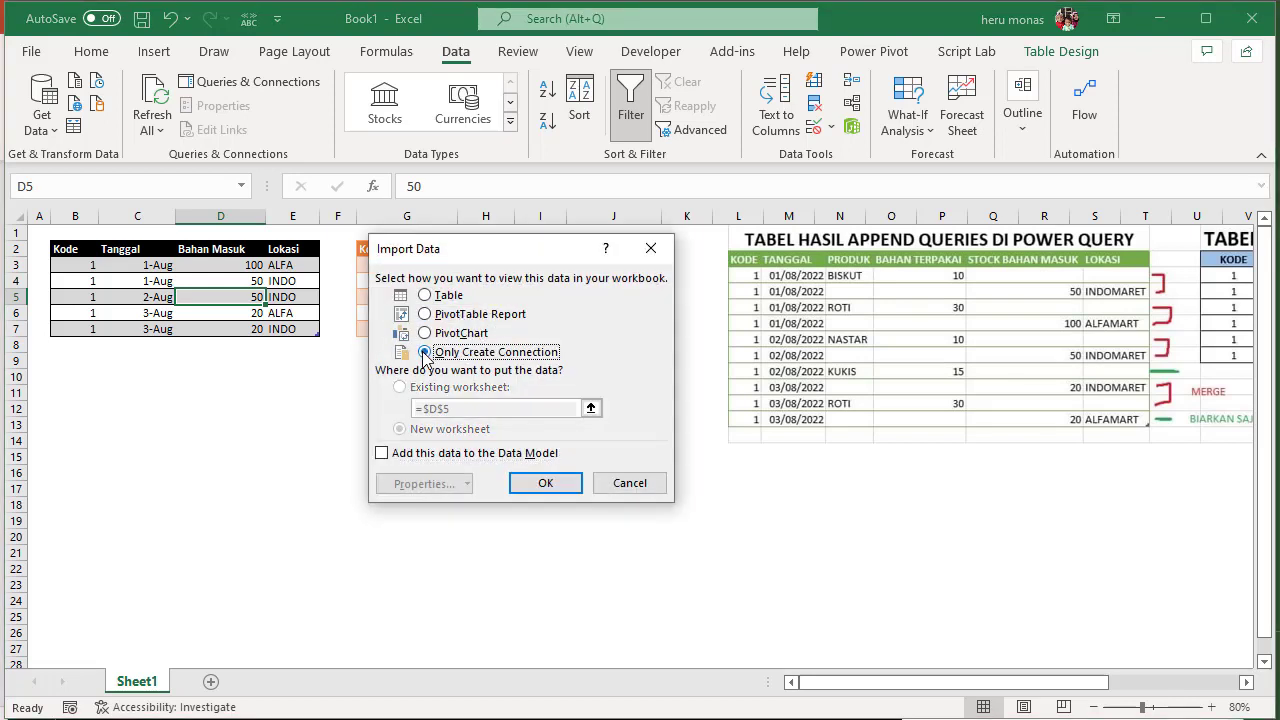
{"action": "left_click", "coordinate": [538, 484]}
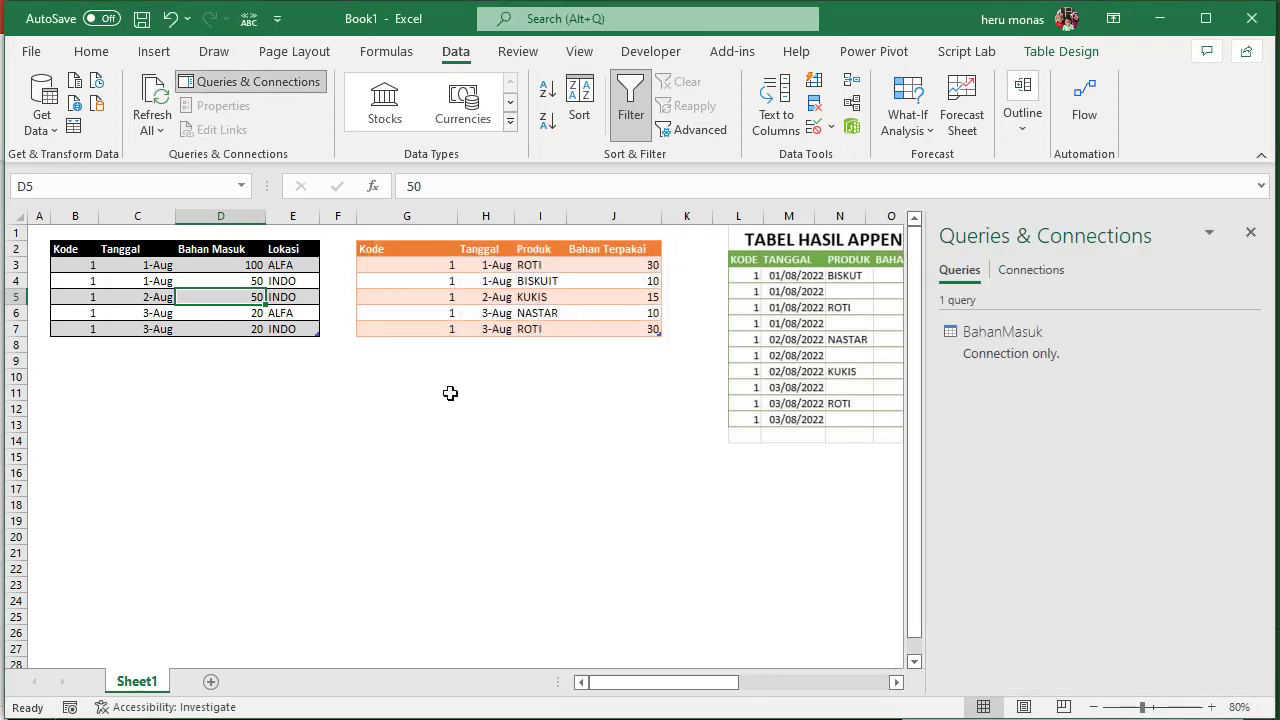
Step: Bring the orange production table into Power Query and name the query Produksi
{"action": "left_click", "coordinate": [522, 325]}
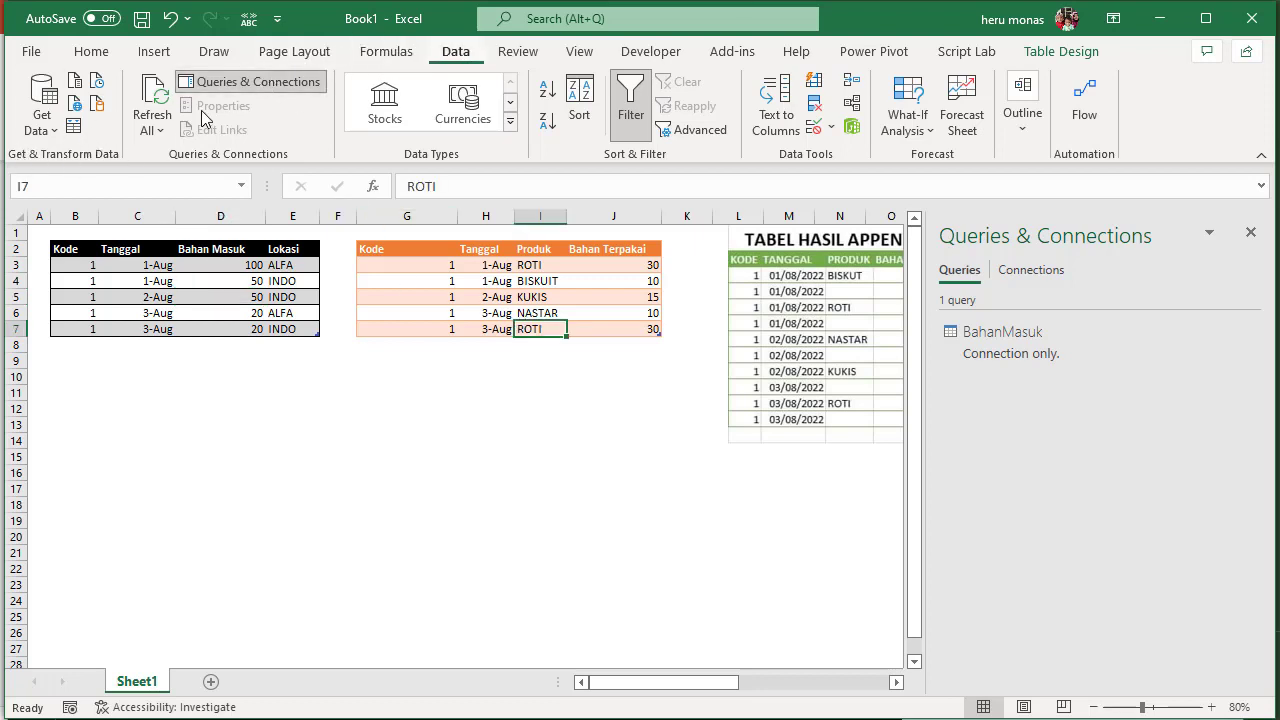
{"action": "left_click", "coordinate": [76, 134]}
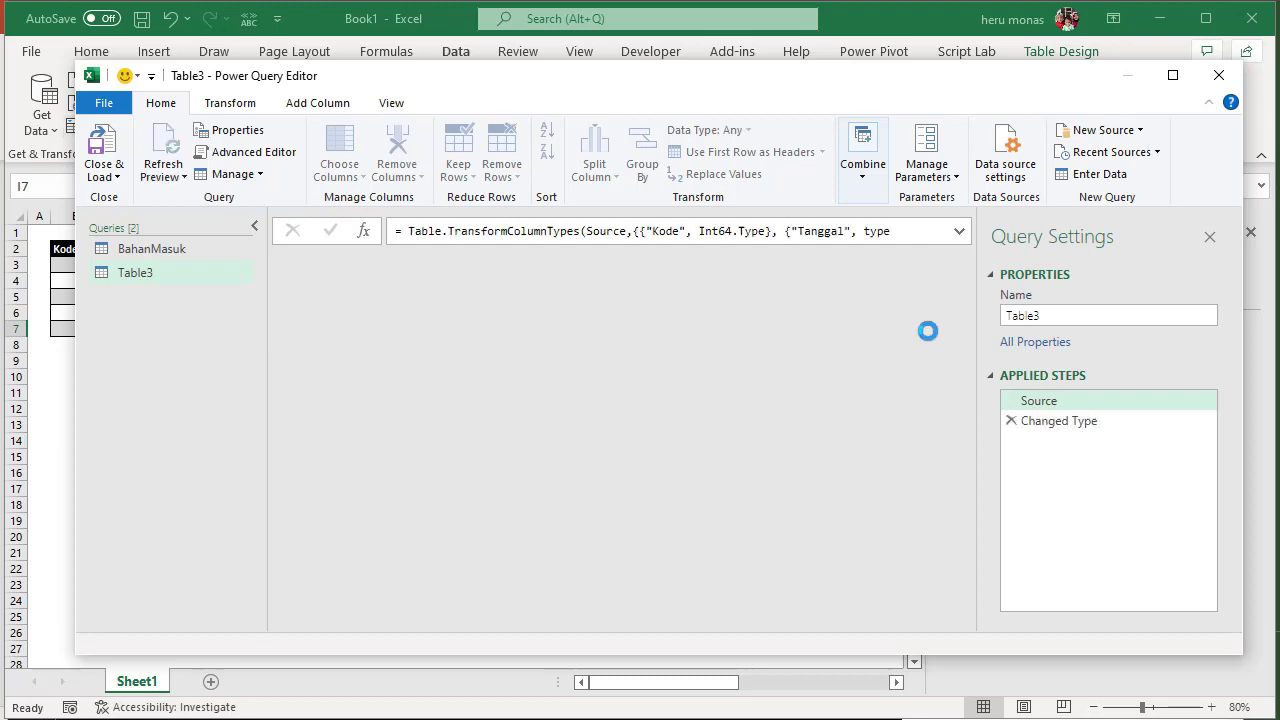
{"action": "left_click_drag", "start_coordinate": [1046, 315], "coordinate": [998, 315]}
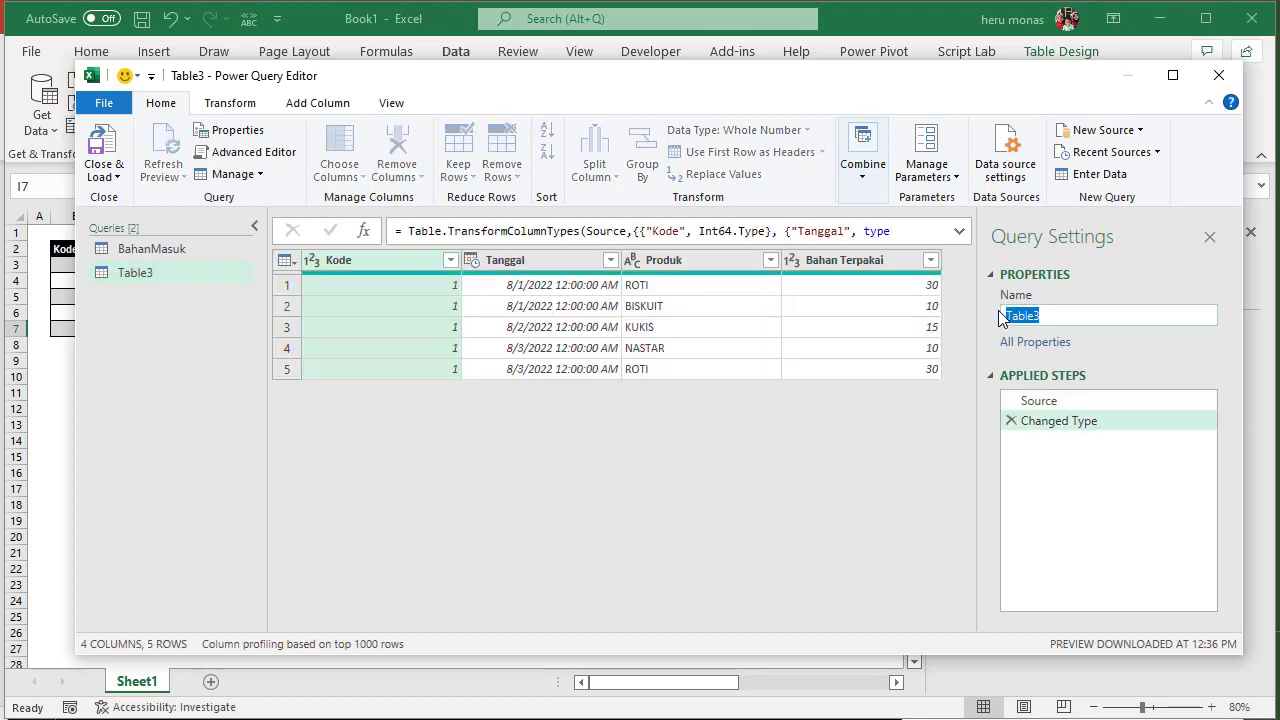
{"action": "type", "text": "Produksi"}
{"action": "key", "text": "Return"}
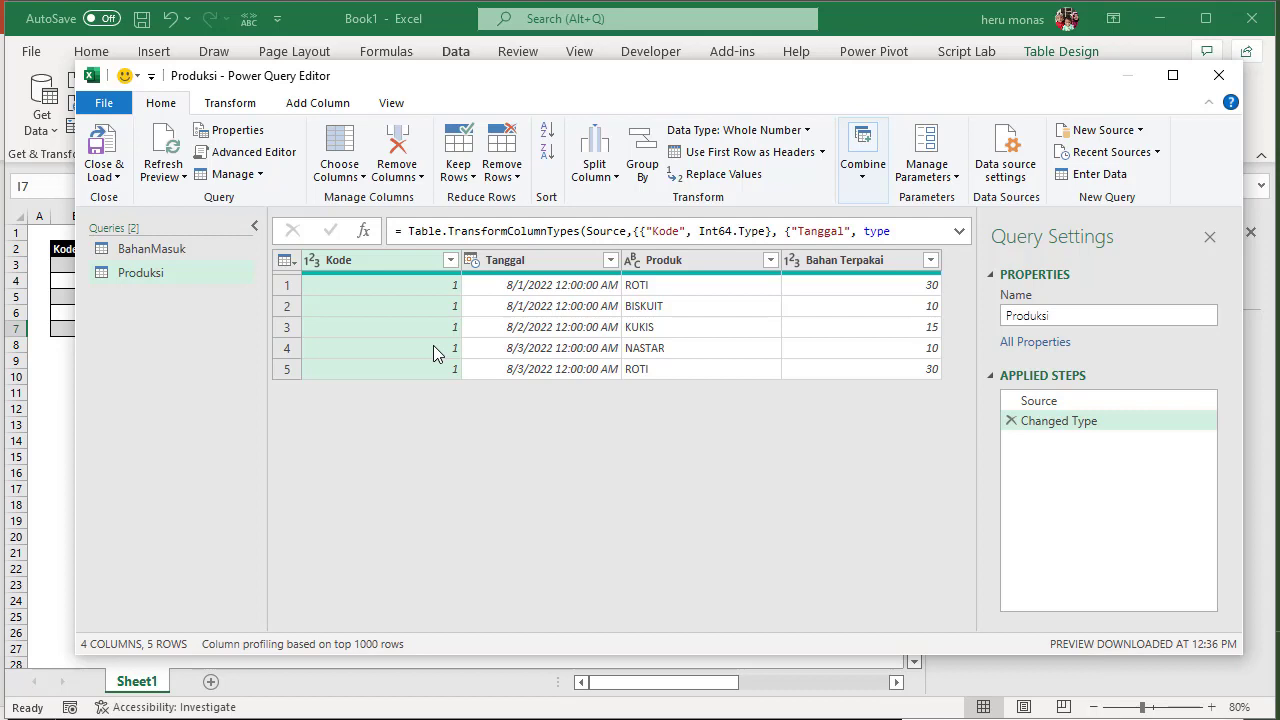
Step: Duplicate the Produksi query
{"action": "left_click", "coordinate": [189, 282]}
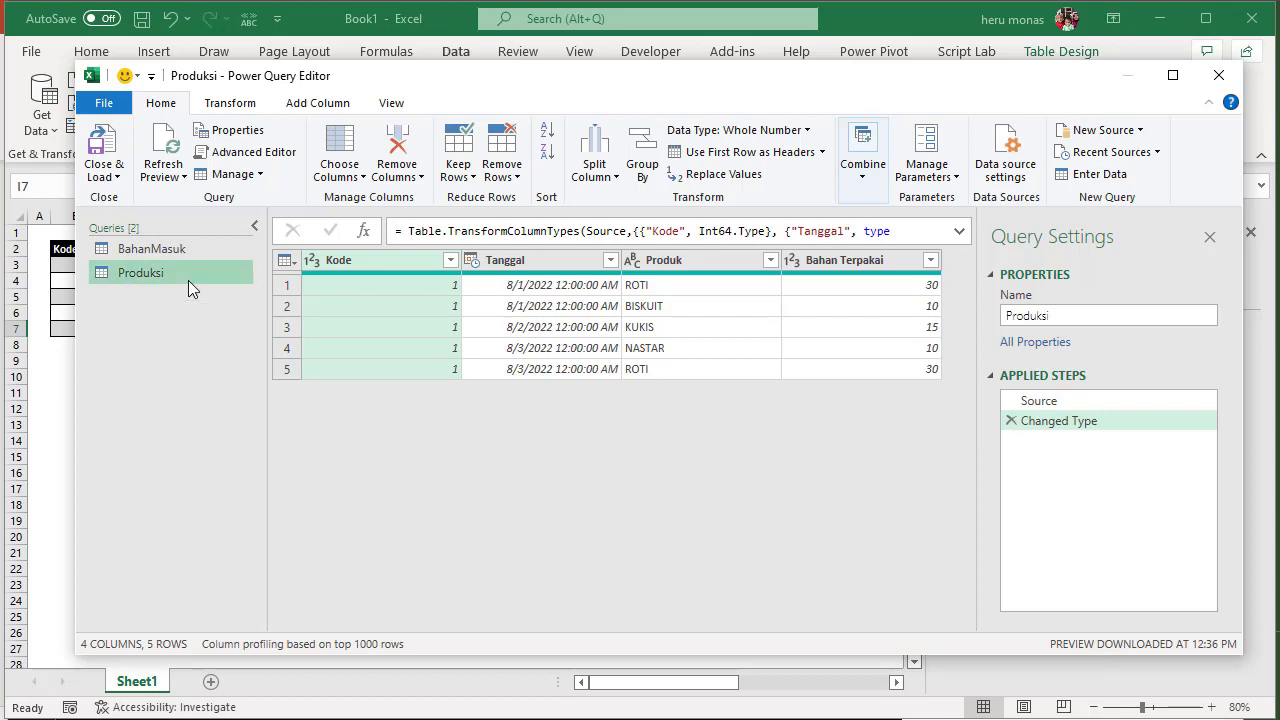
{"action": "right_click", "coordinate": [188, 283]}
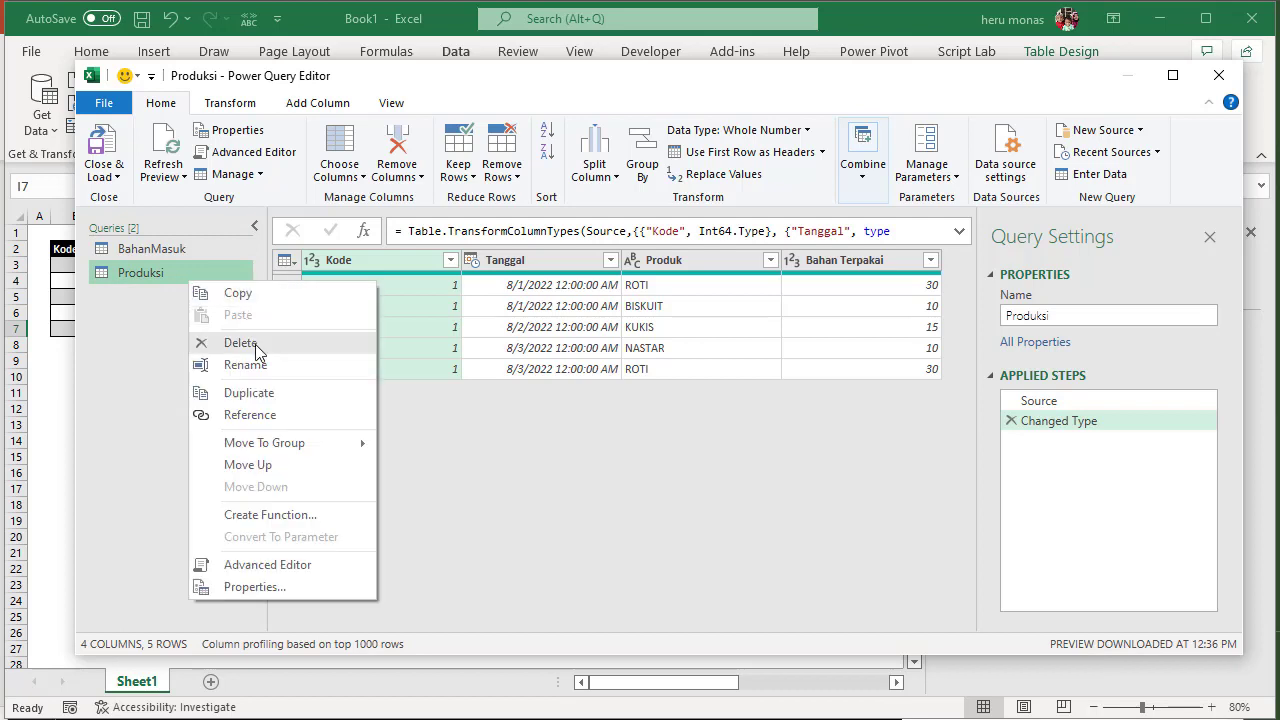
{"action": "left_click", "coordinate": [274, 394]}
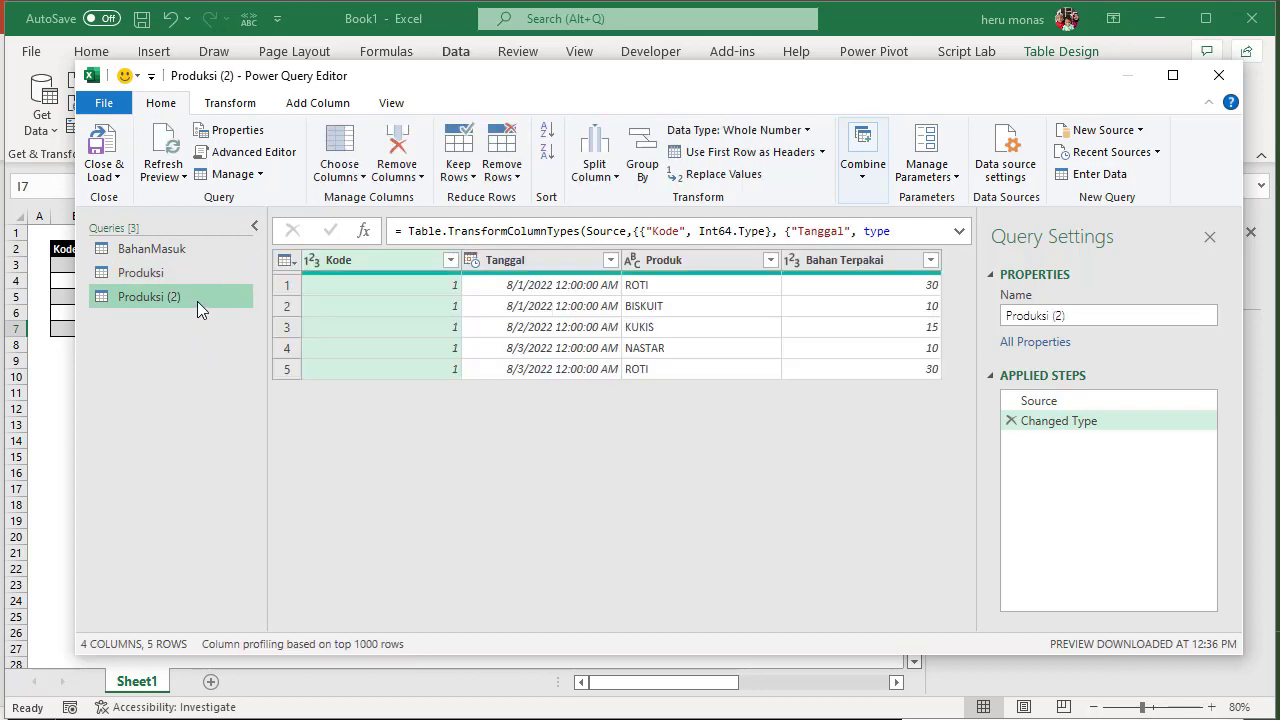
Step: Append the BahanMasuk table to the duplicated Produksi (2) query and look through the combined columns
{"action": "right_click", "coordinate": [197, 308]}
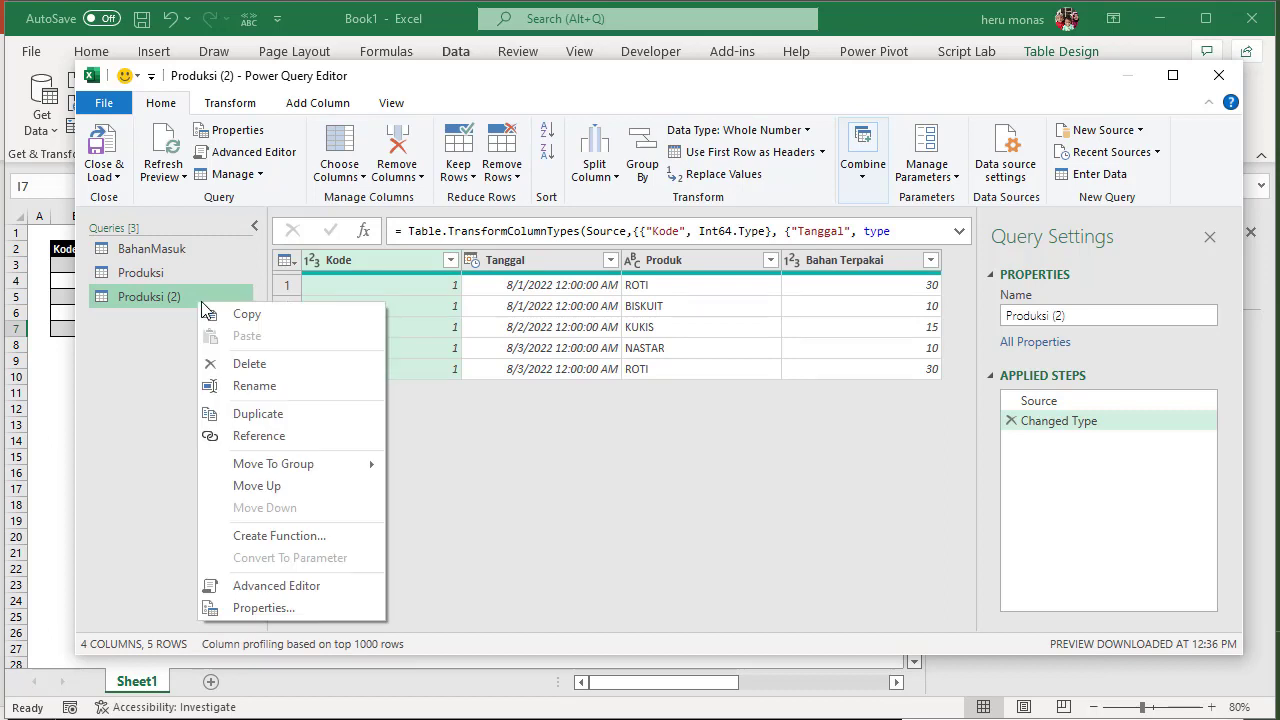
{"action": "left_click", "coordinate": [868, 188]}
{"action": "left_click", "coordinate": [870, 190]}
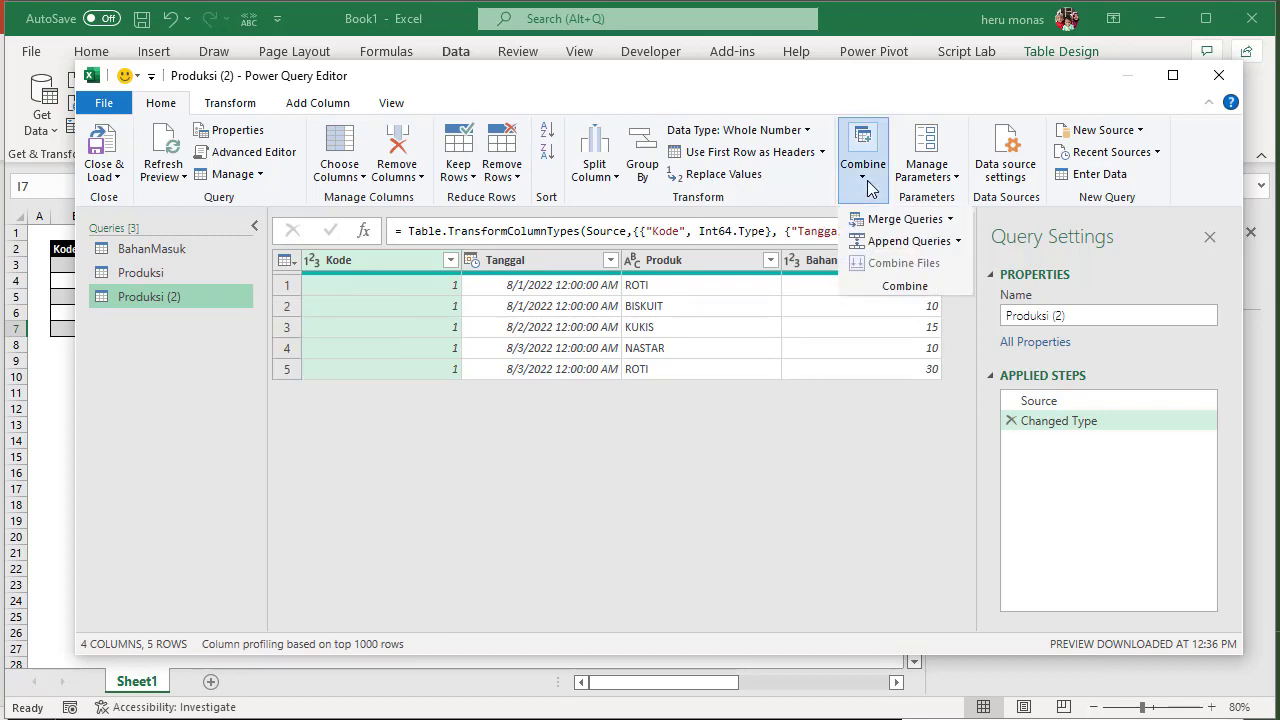
{"action": "left_click", "coordinate": [915, 237]}
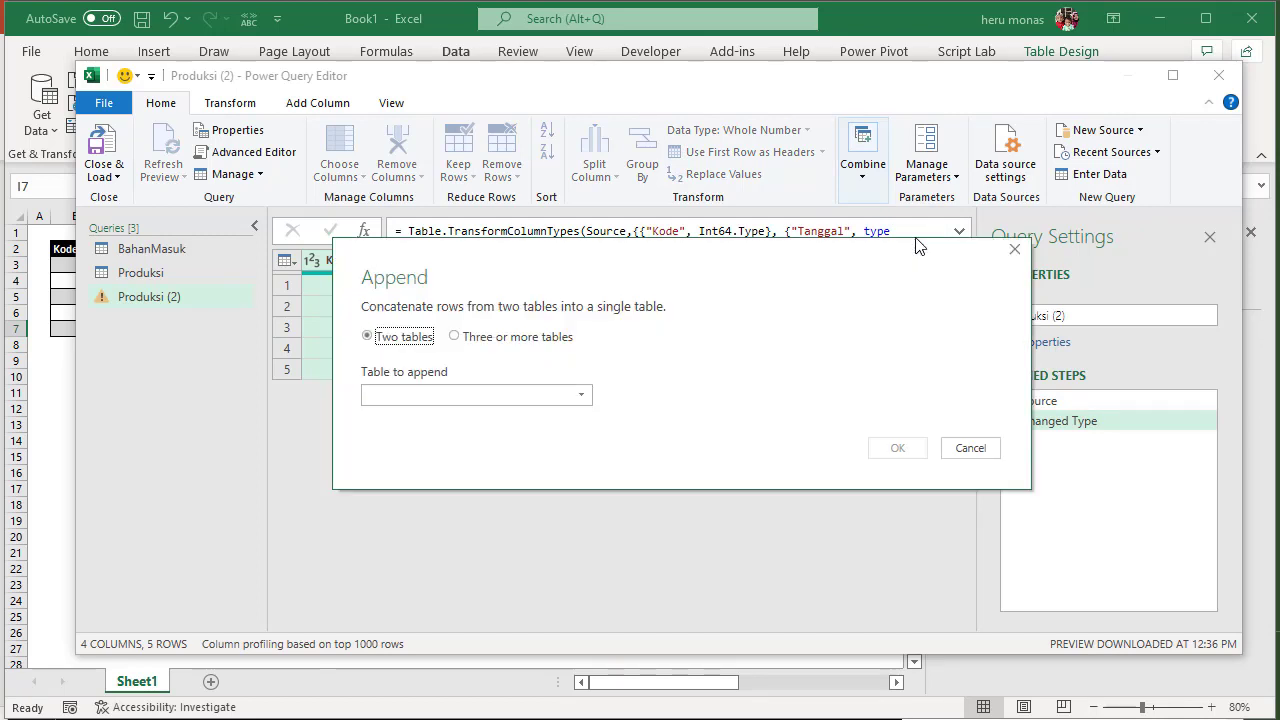
{"action": "left_click", "coordinate": [578, 400]}
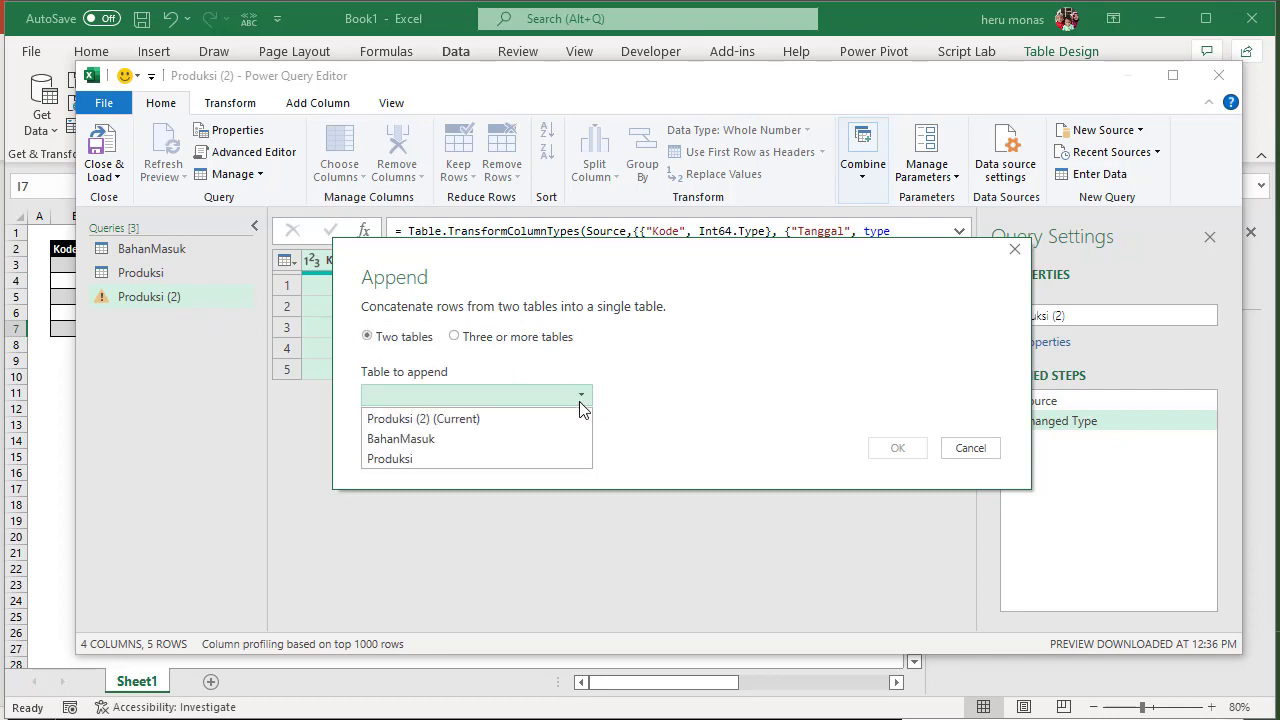
{"action": "left_click", "coordinate": [437, 440]}
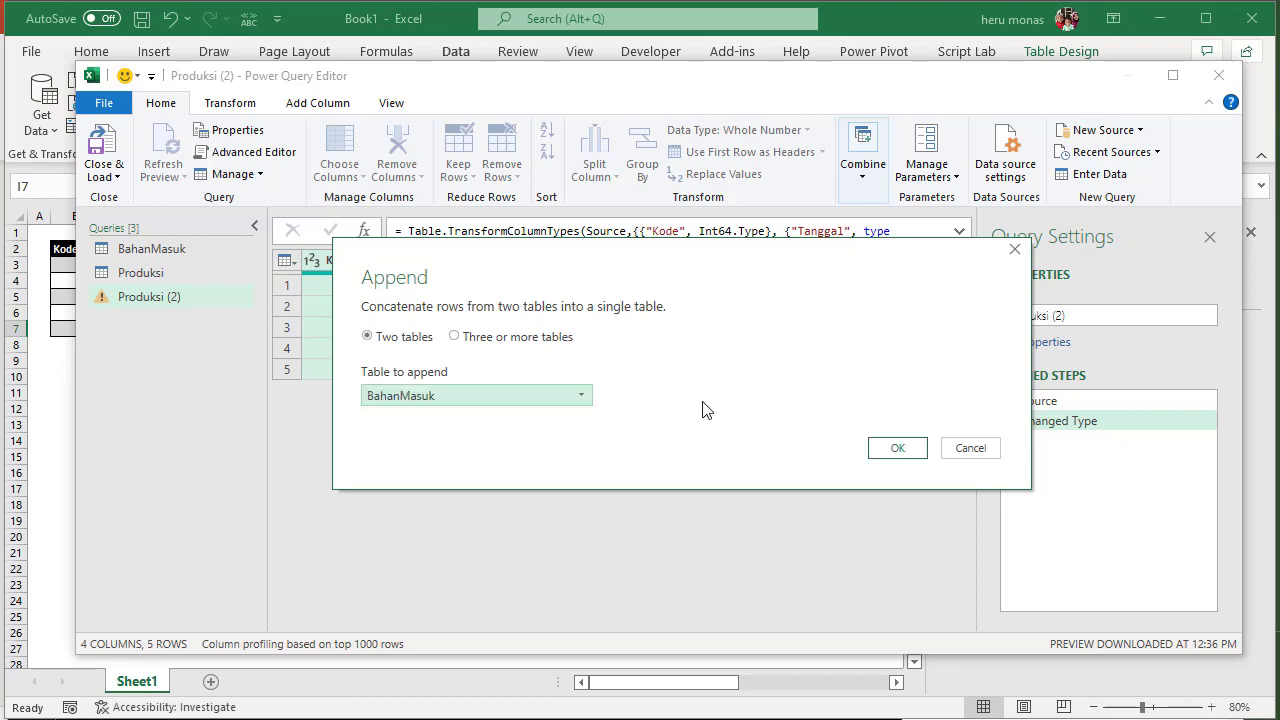
{"action": "left_click", "coordinate": [902, 449]}
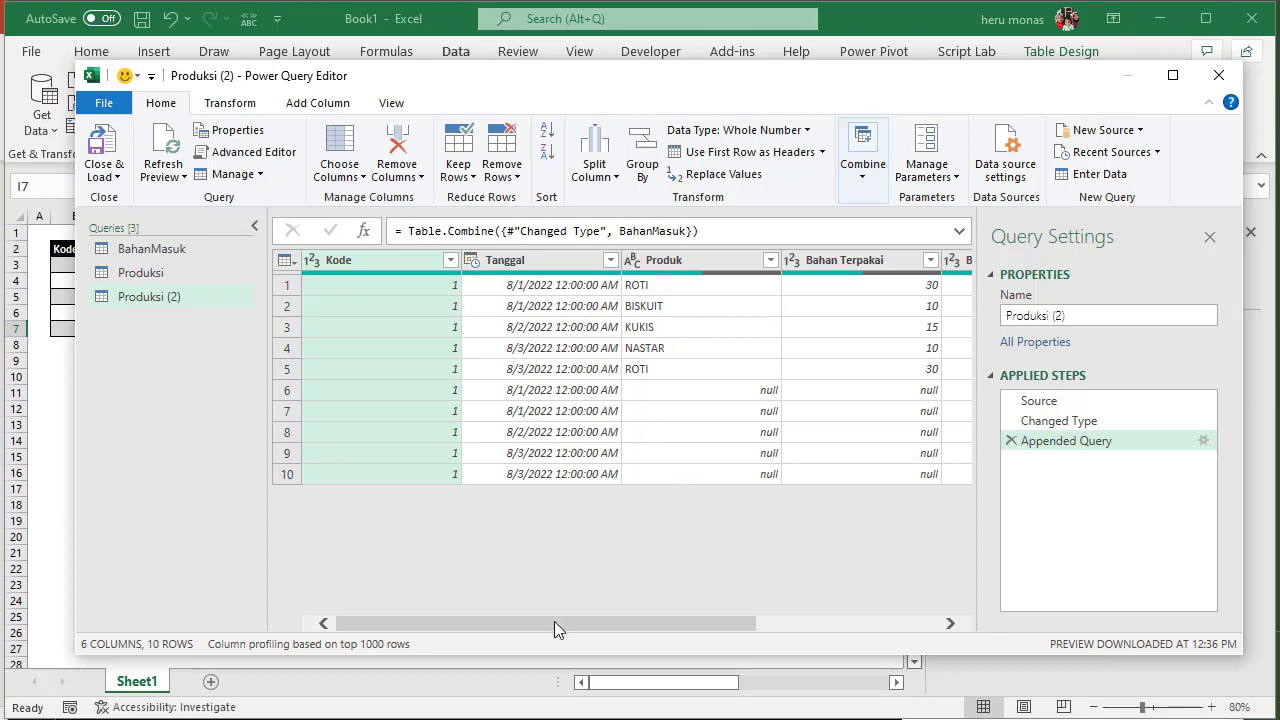
{"action": "left_click_drag", "start_coordinate": [555, 622], "coordinate": [761, 624]}
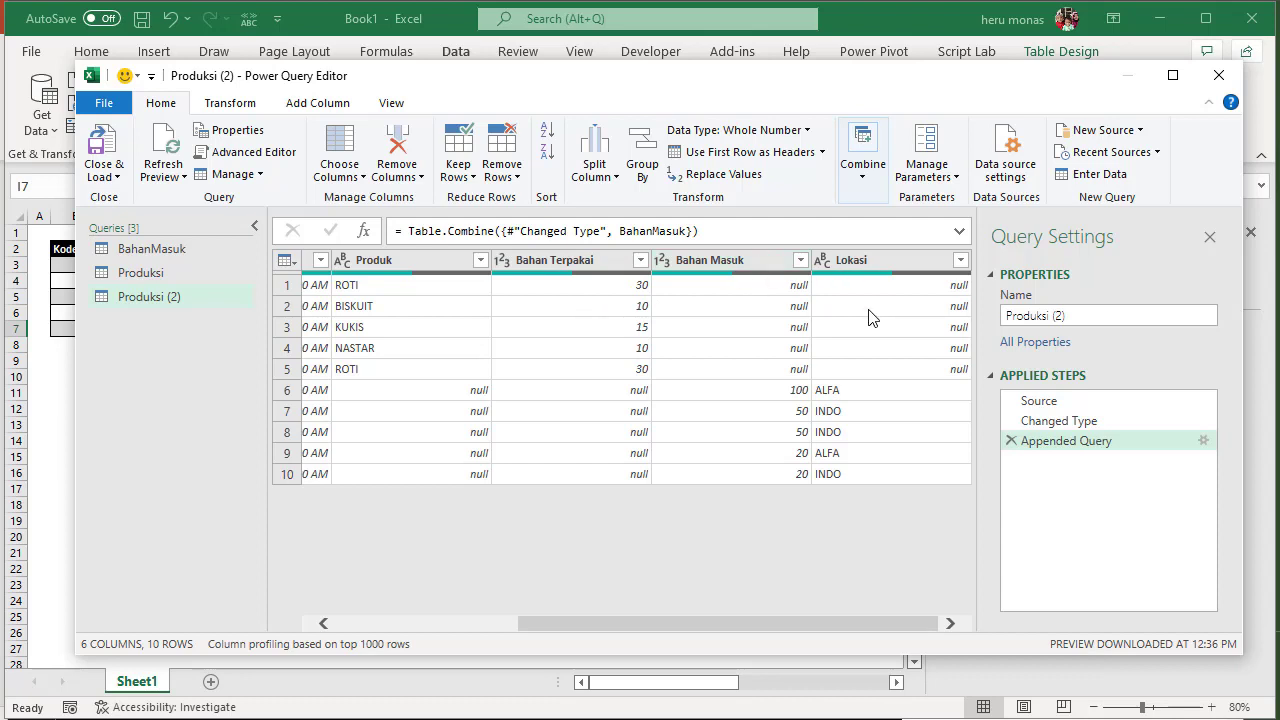
{"action": "left_click_drag", "start_coordinate": [656, 621], "coordinate": [435, 615]}
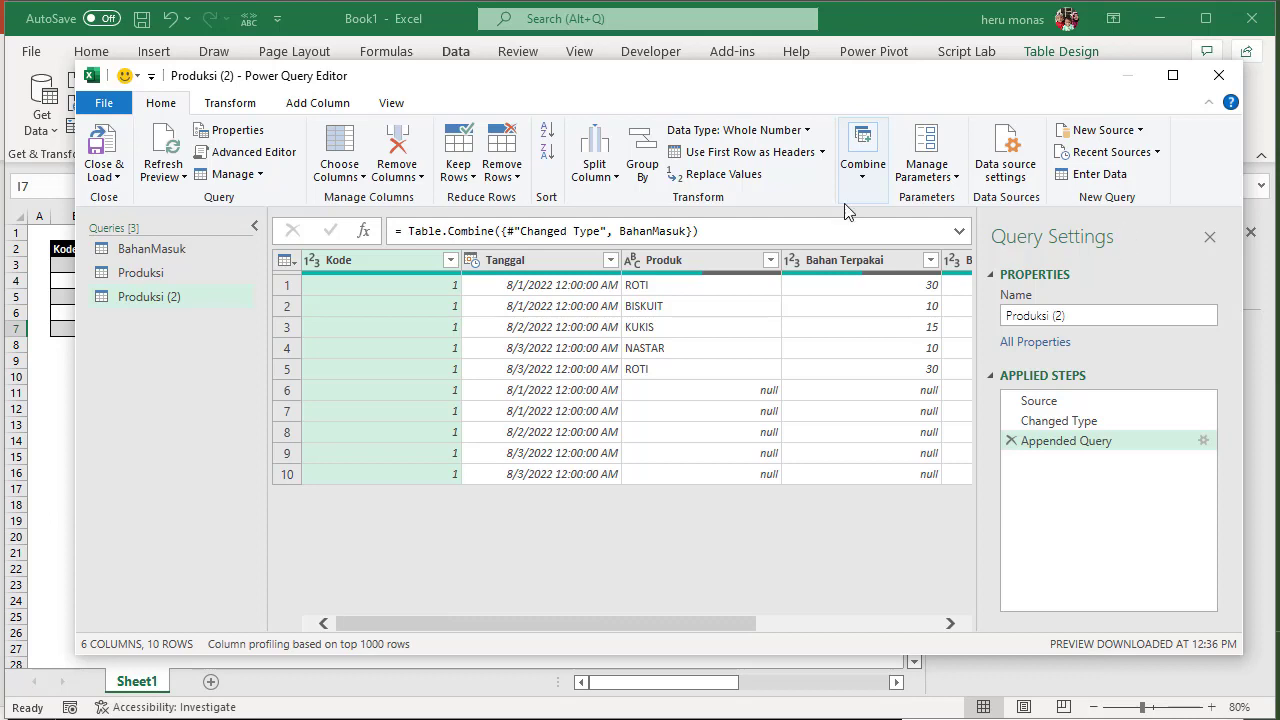
Step: Delete the duplicated Produksi (2) query
{"action": "right_click", "coordinate": [204, 299]}
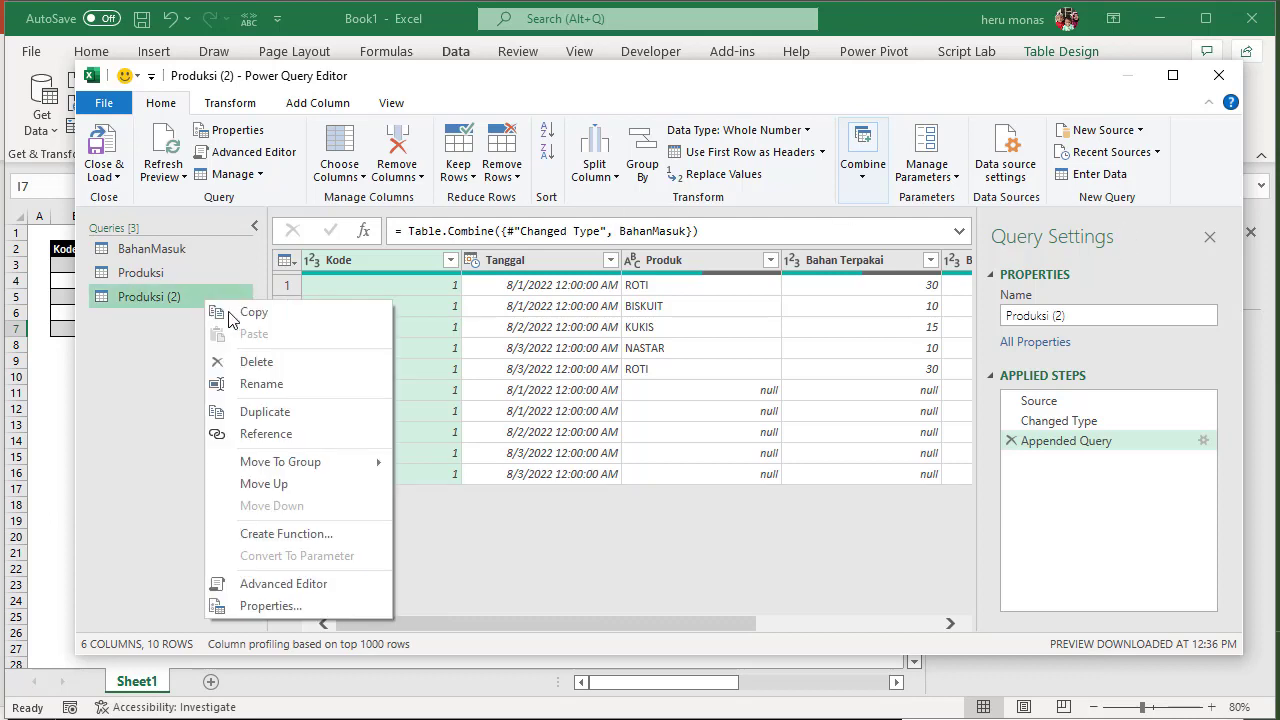
{"action": "left_click", "coordinate": [309, 364]}
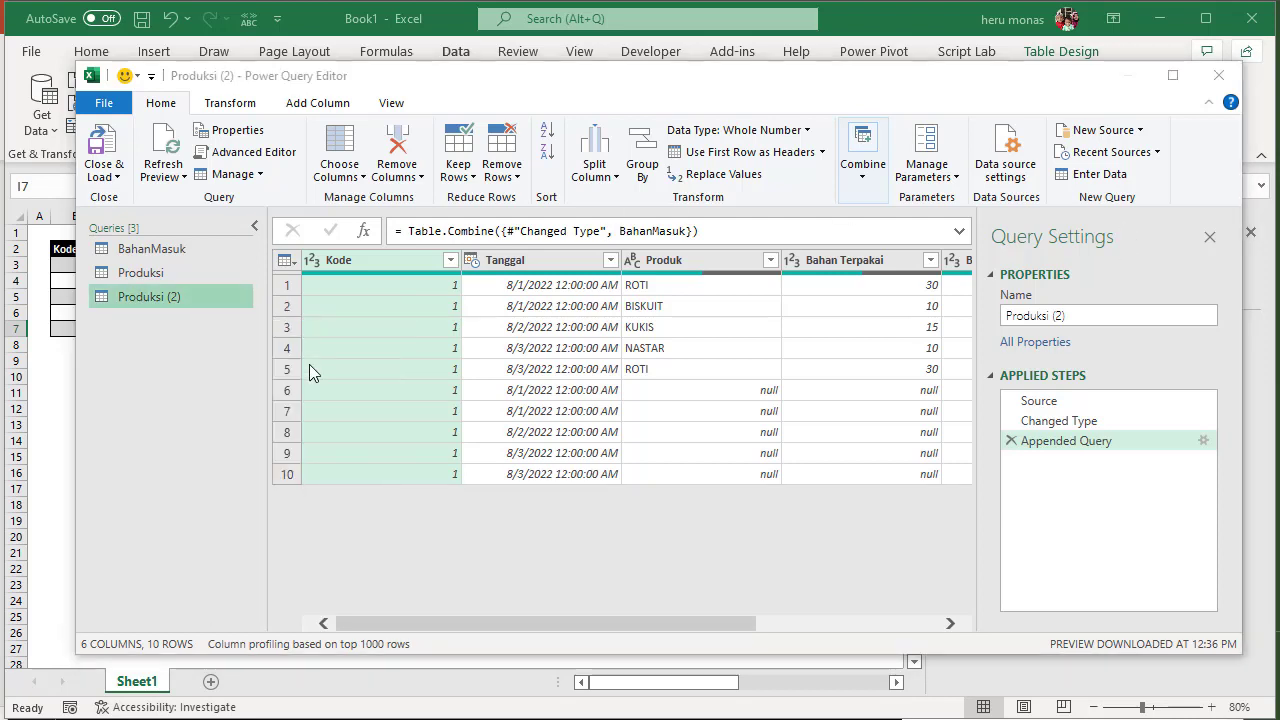
{"action": "left_click", "coordinate": [779, 404]}
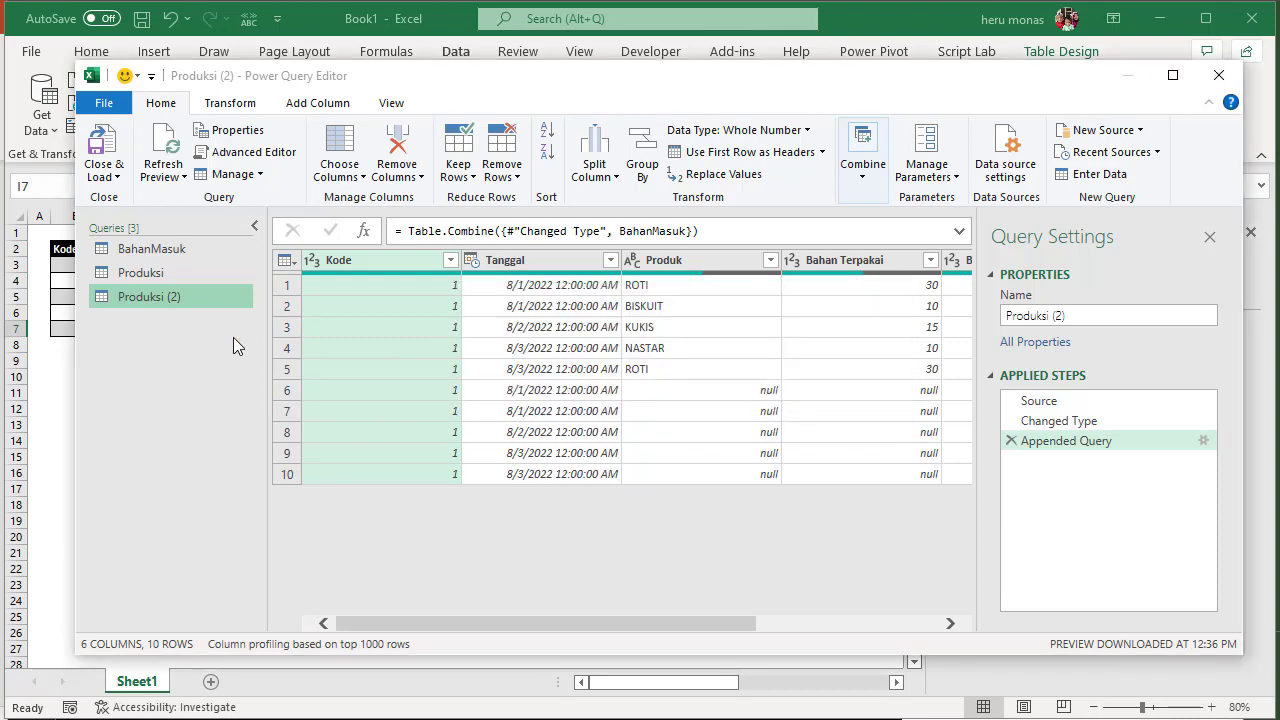
{"action": "key", "text": "Delete"}
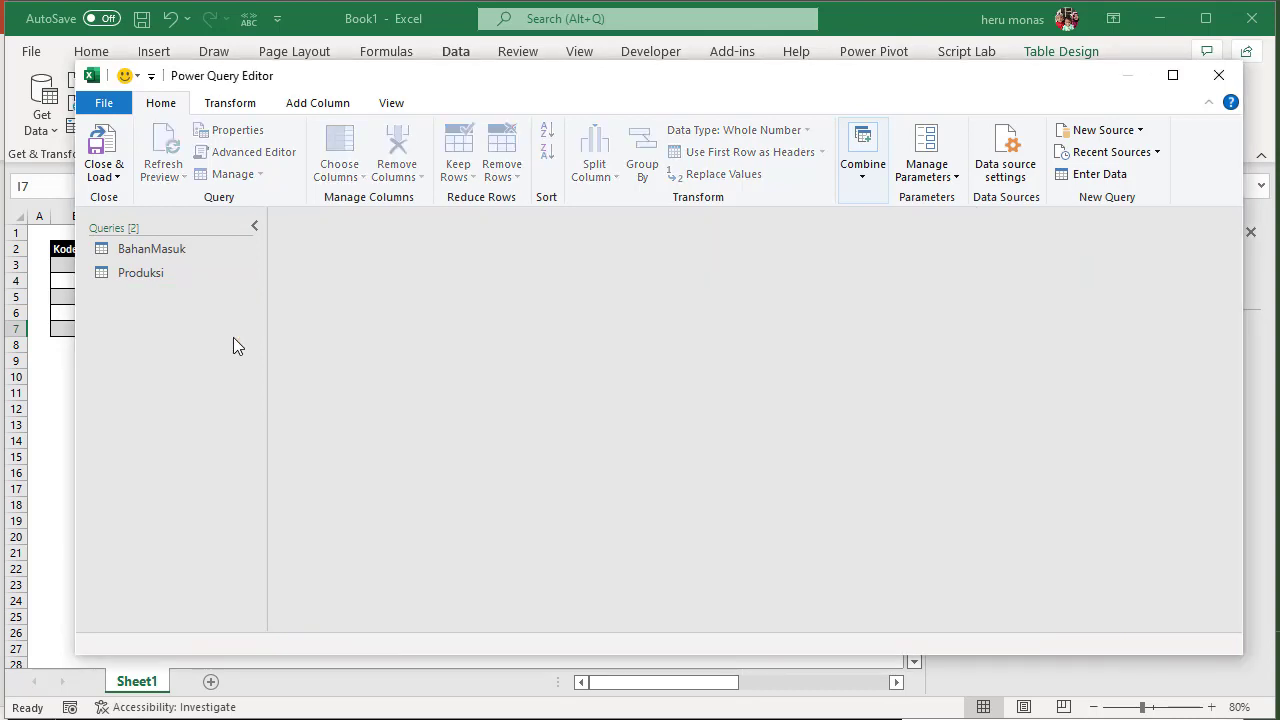
Step: Merge the Produksi query with BahanMasuk, matching on the Tanggal column with a Left Outer join
{"action": "right_click", "coordinate": [167, 276]}
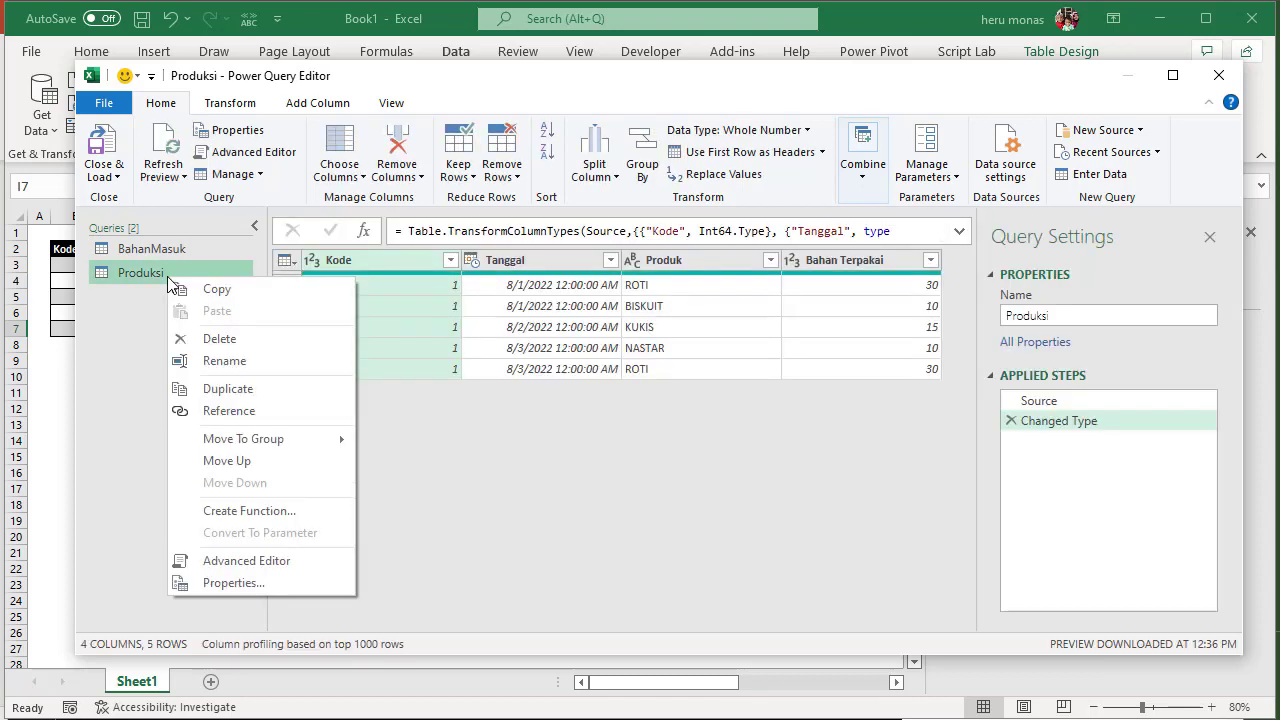
{"action": "left_click", "coordinate": [141, 276]}
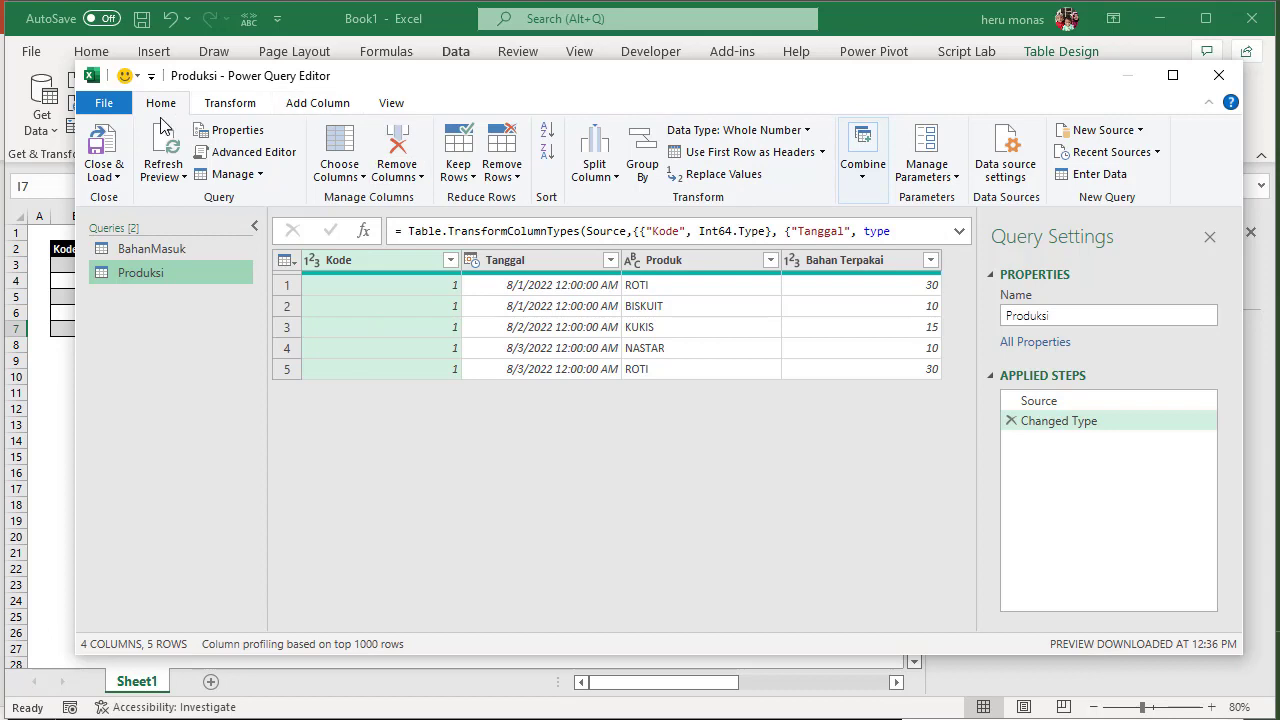
{"action": "left_click", "coordinate": [873, 185]}
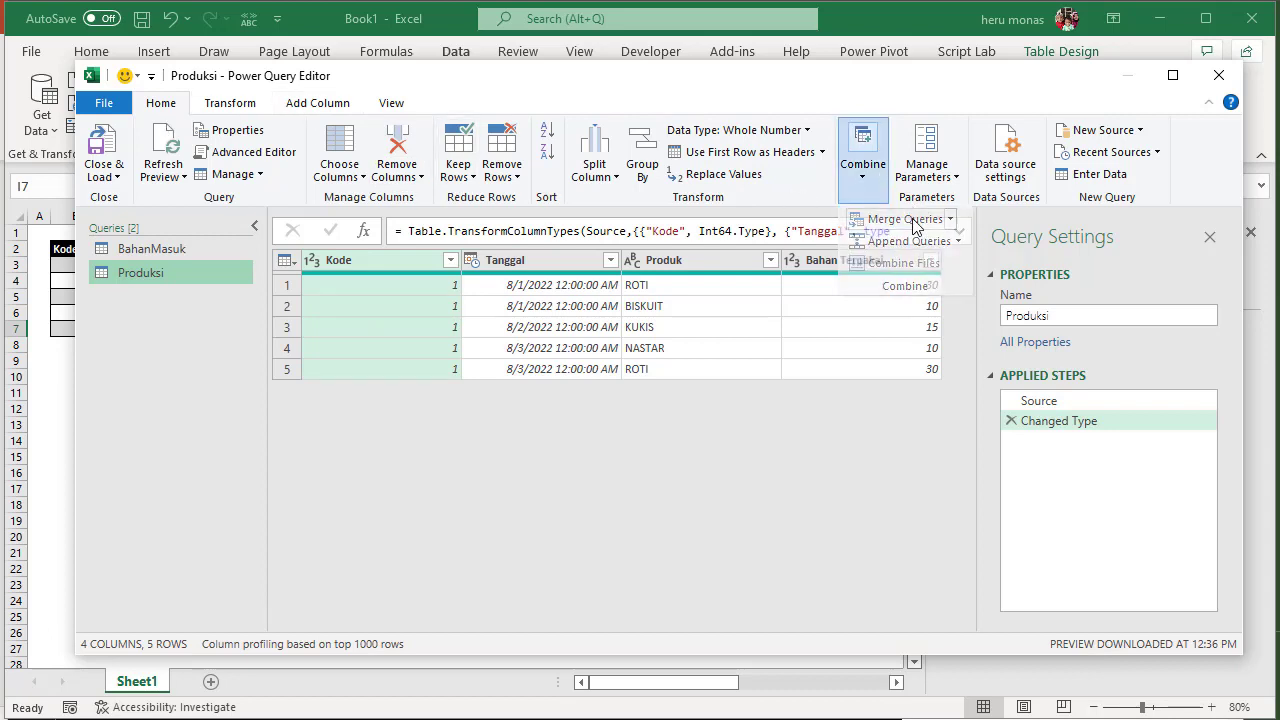
{"action": "left_click", "coordinate": [905, 219]}
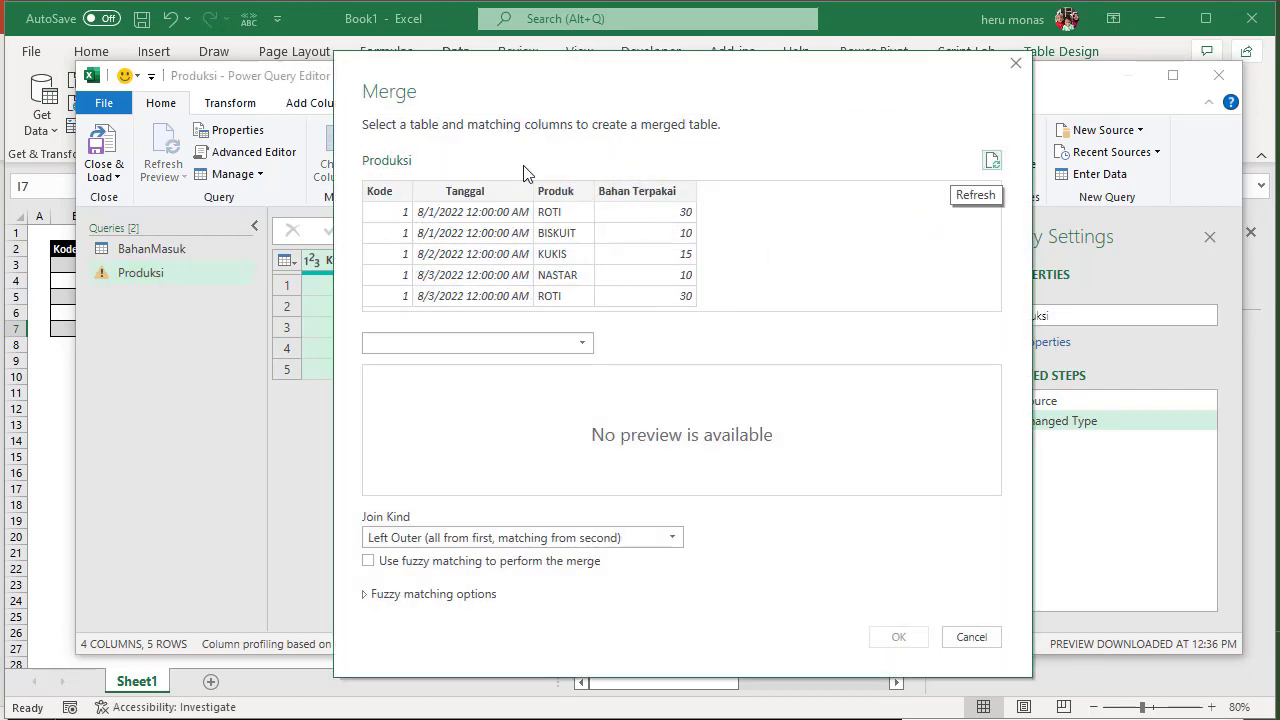
{"action": "left_click", "coordinate": [584, 344]}
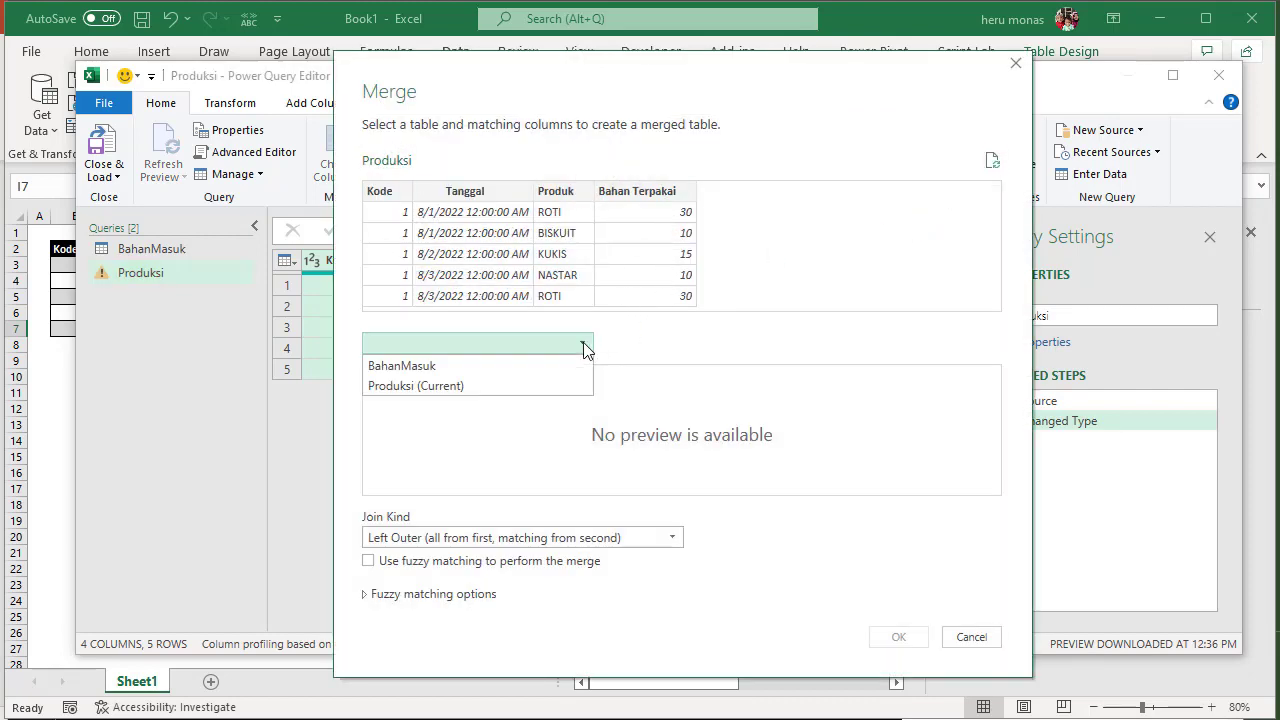
{"action": "left_click", "coordinate": [444, 366]}
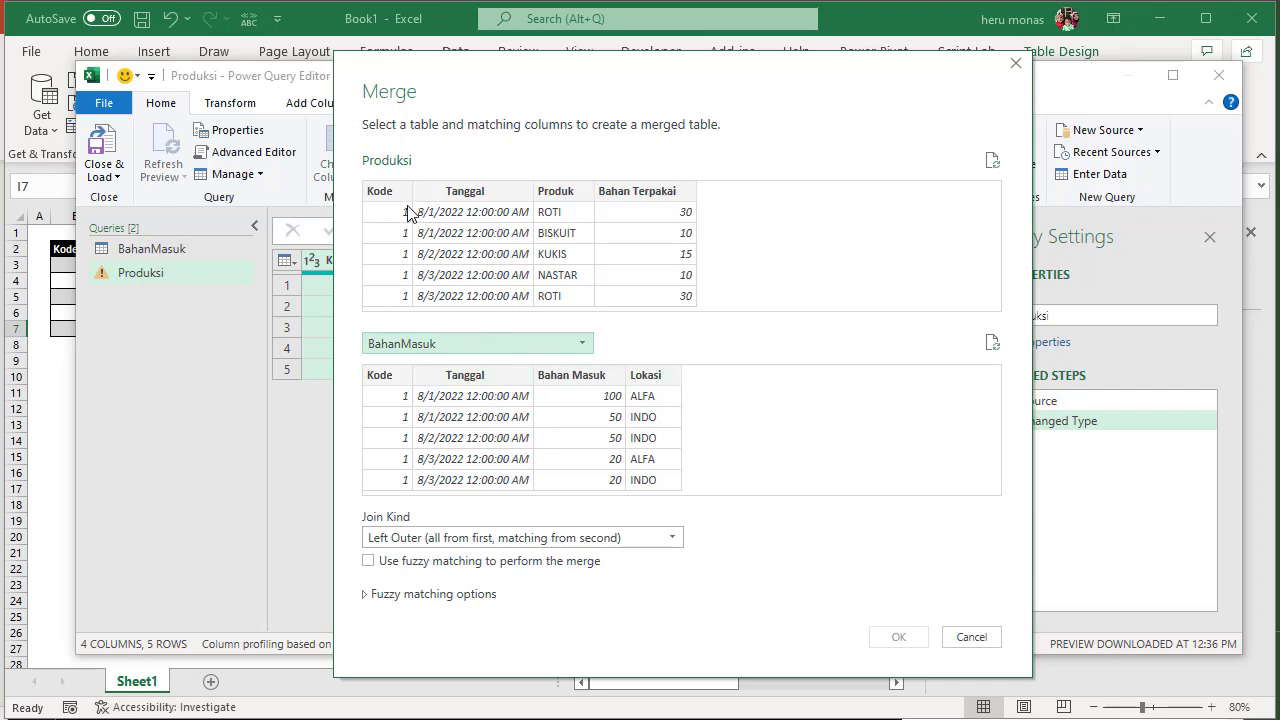
{"action": "left_click", "coordinate": [476, 195]}
{"action": "left_click", "coordinate": [484, 375]}
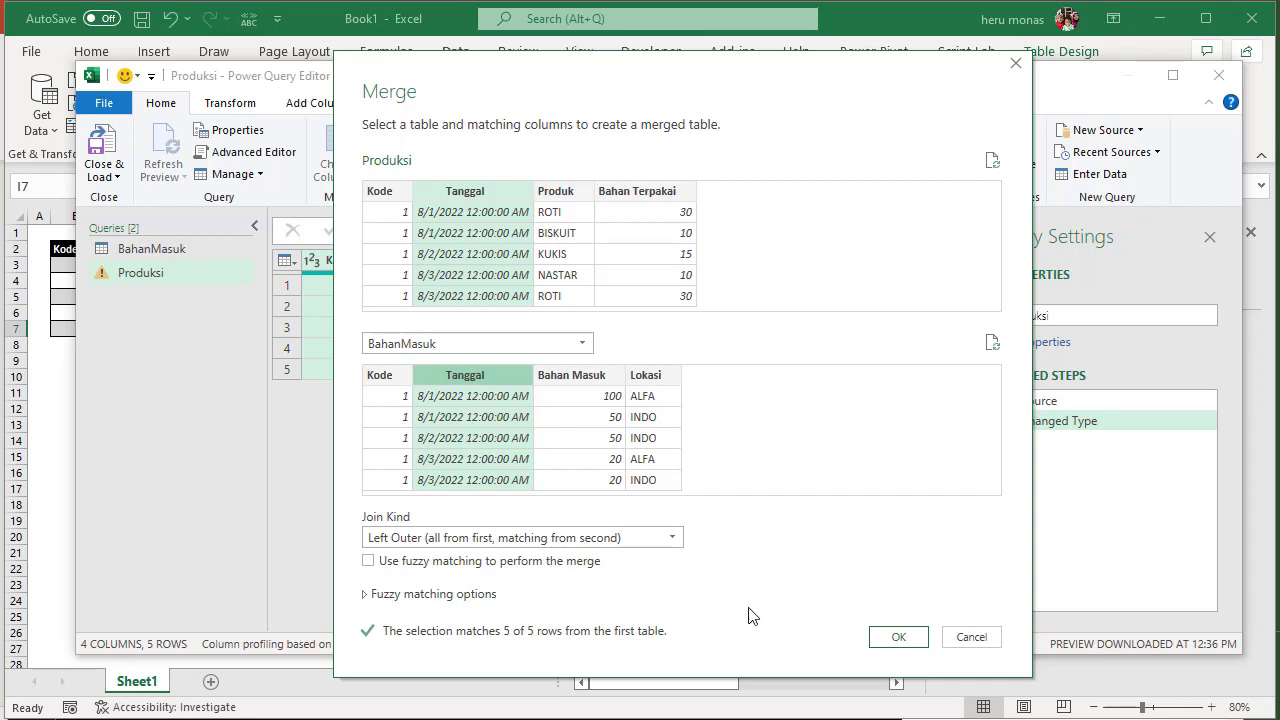
{"action": "left_click", "coordinate": [888, 636]}
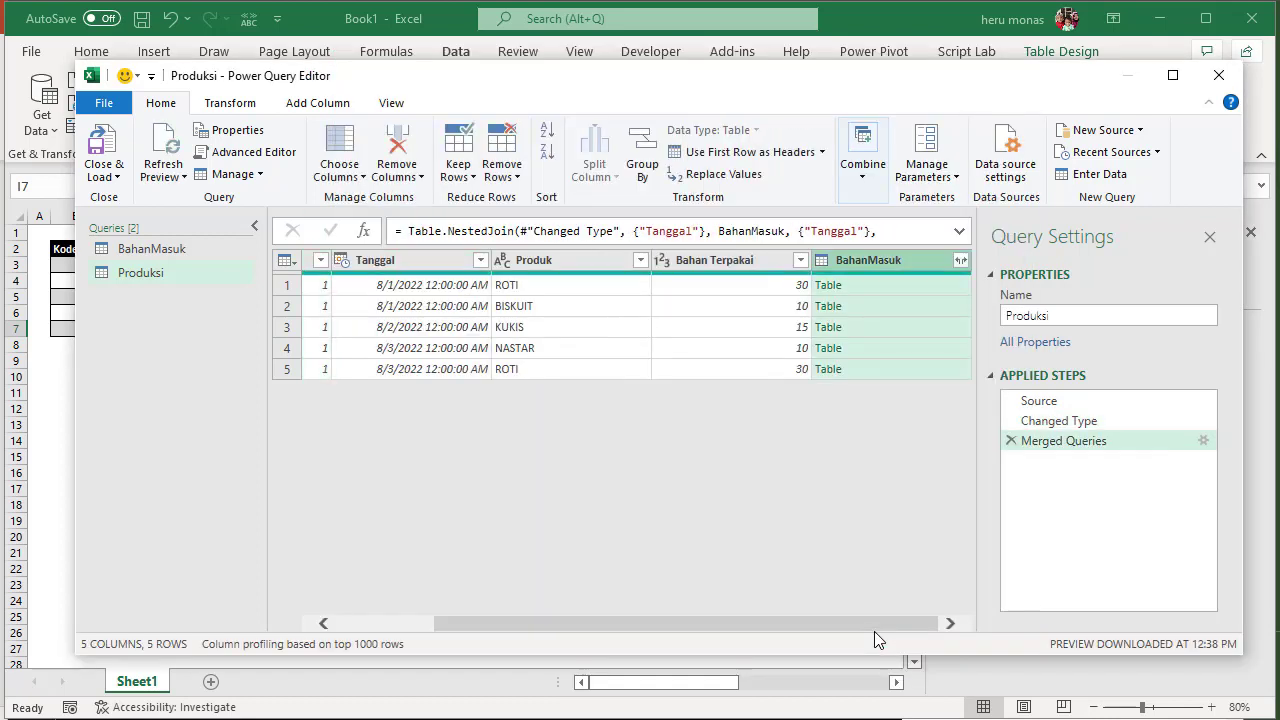
Step: Expand the merged BahanMasuk column to only Bahan Masuk and Lokasi, without the original column name as prefix
{"action": "left_click", "coordinate": [960, 260]}
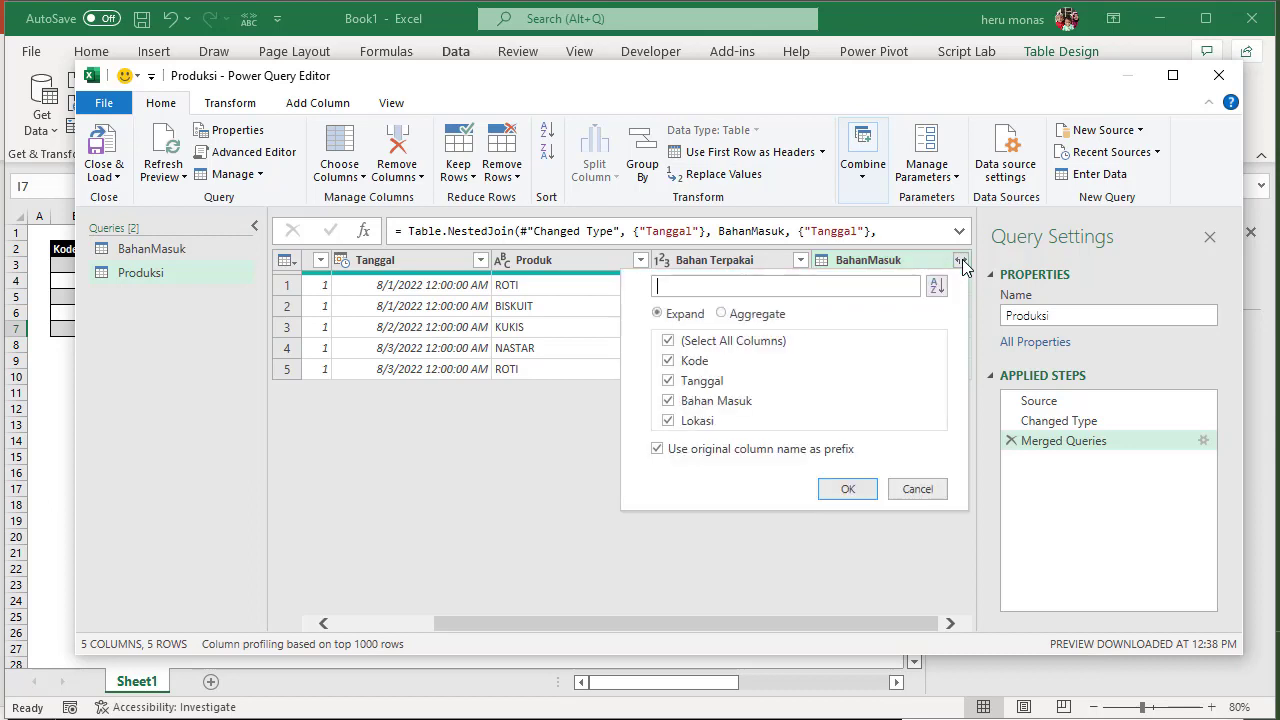
{"action": "left_click", "coordinate": [657, 450]}
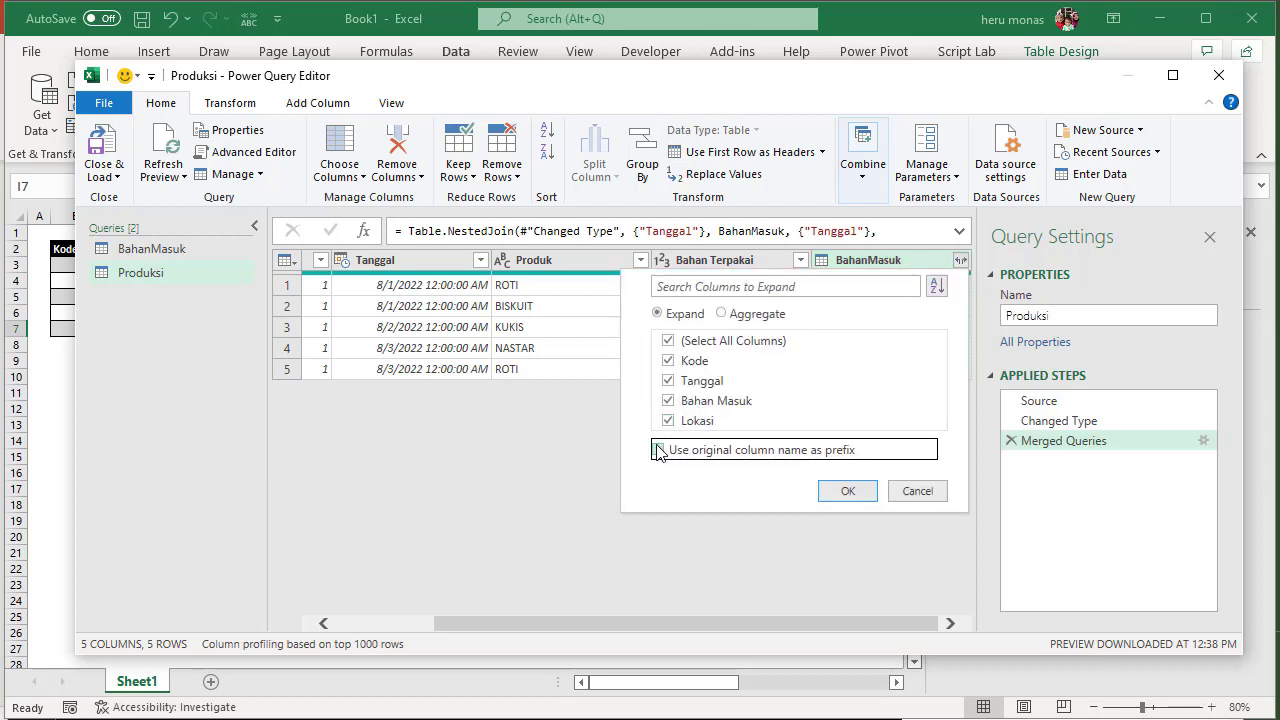
{"action": "left_click", "coordinate": [668, 361]}
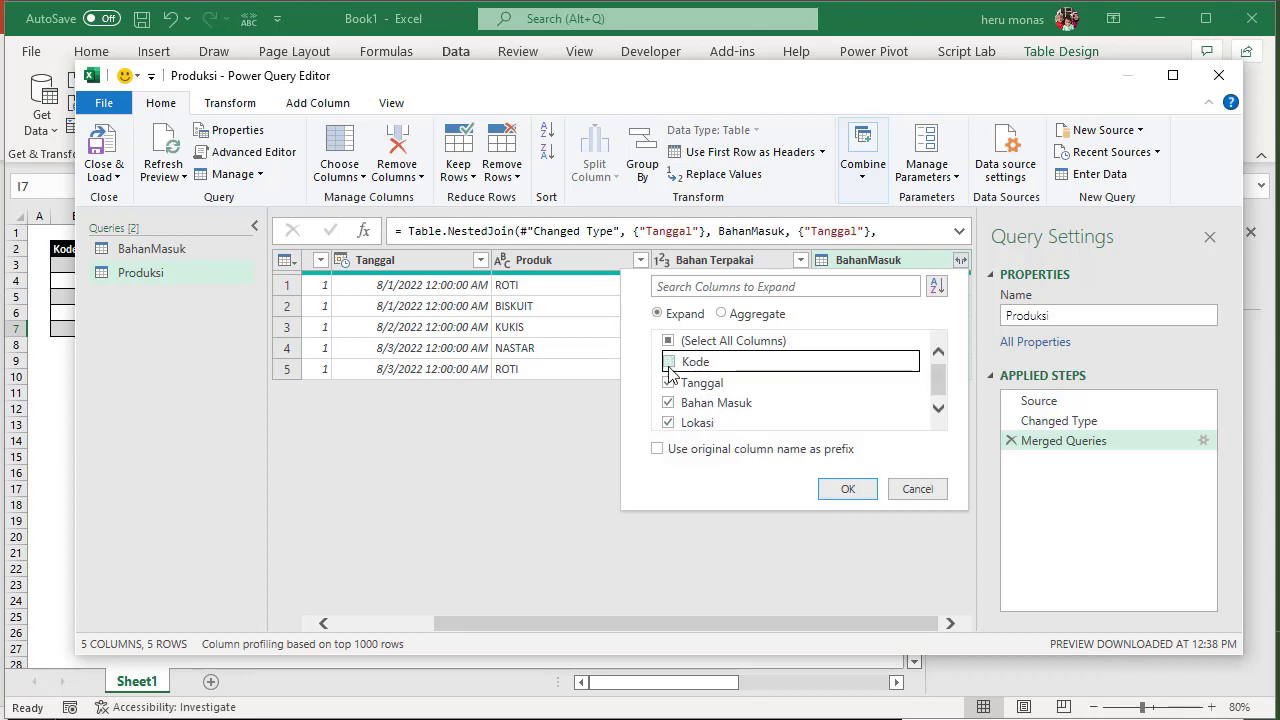
{"action": "left_click", "coordinate": [669, 386]}
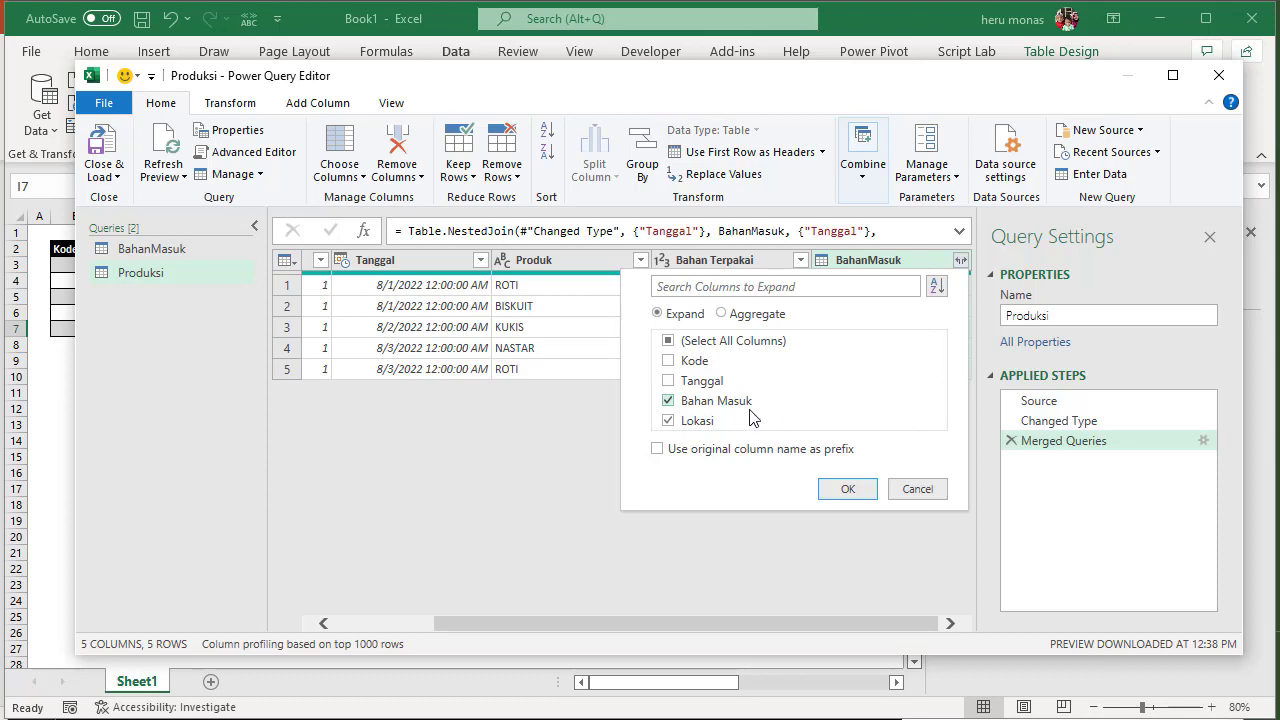
{"action": "left_click", "coordinate": [849, 489]}
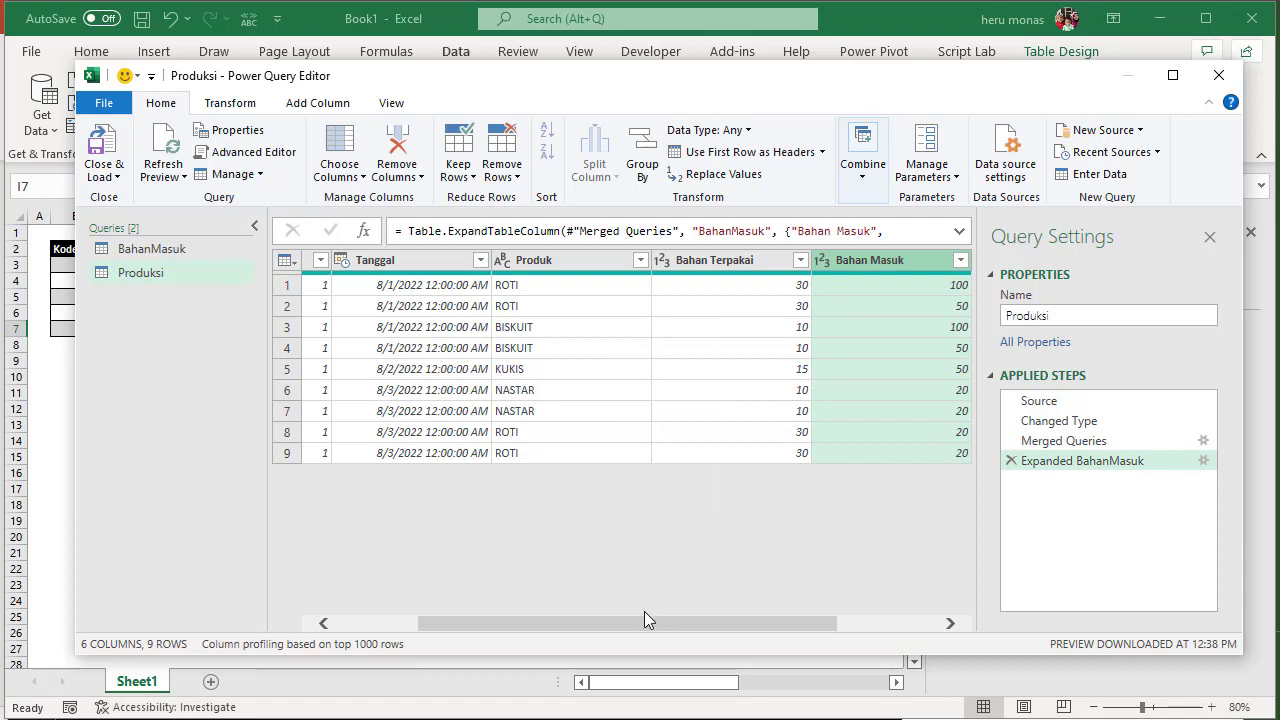
Step: Compare the expanded Produksi rows with the black and orange source tables on the worksheet
{"action": "left_click_drag", "start_coordinate": [637, 620], "coordinate": [576, 620]}
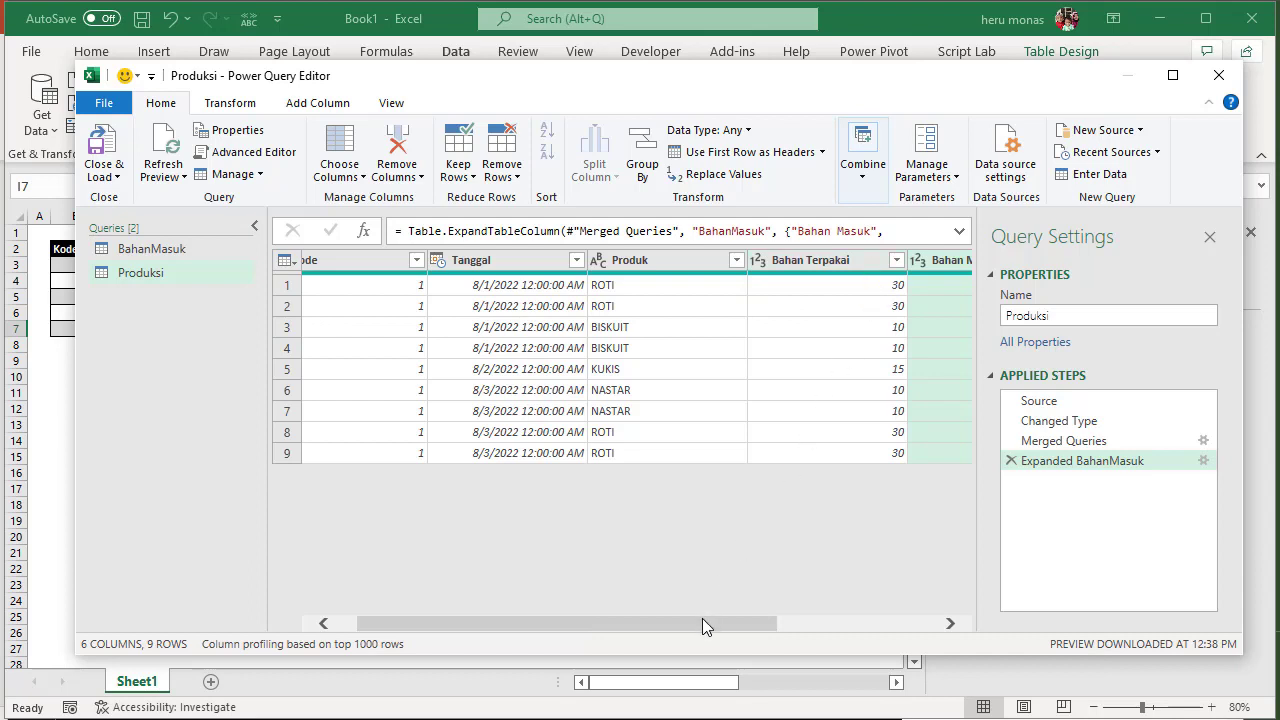
{"action": "left_click_drag", "start_coordinate": [702, 618], "coordinate": [821, 619]}
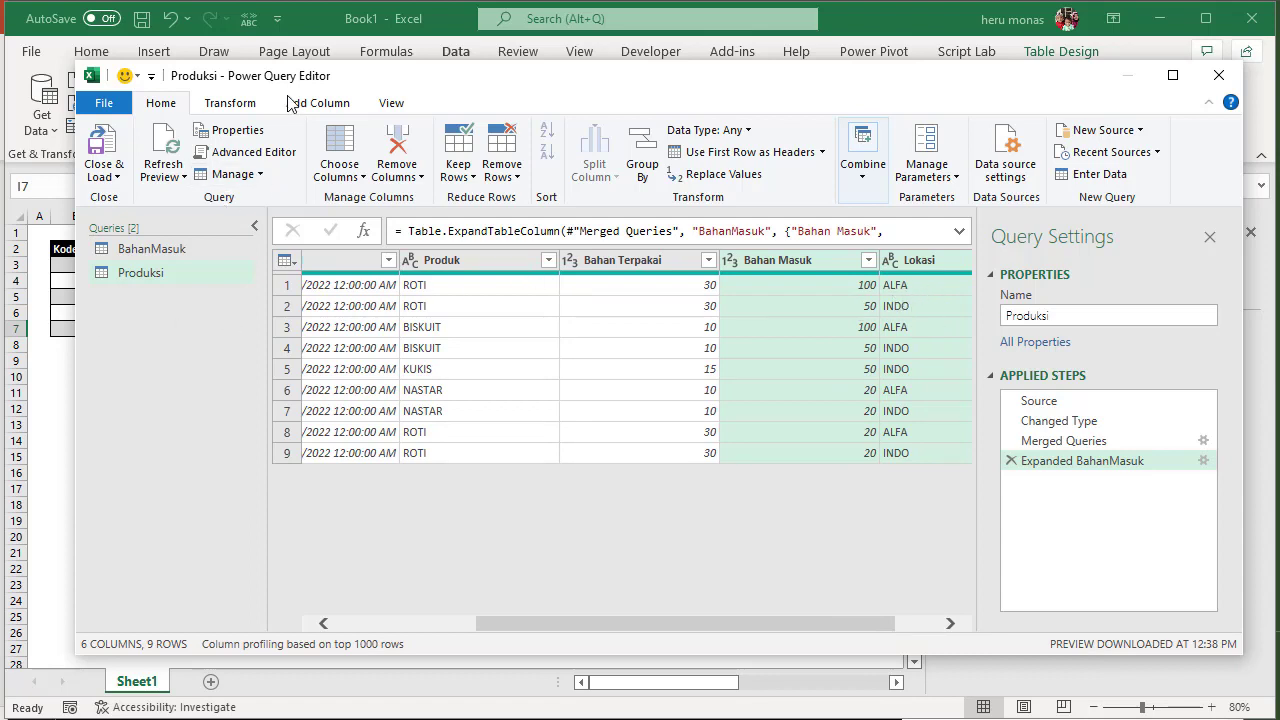
{"action": "left_click_drag", "start_coordinate": [290, 66], "coordinate": [403, 469]}
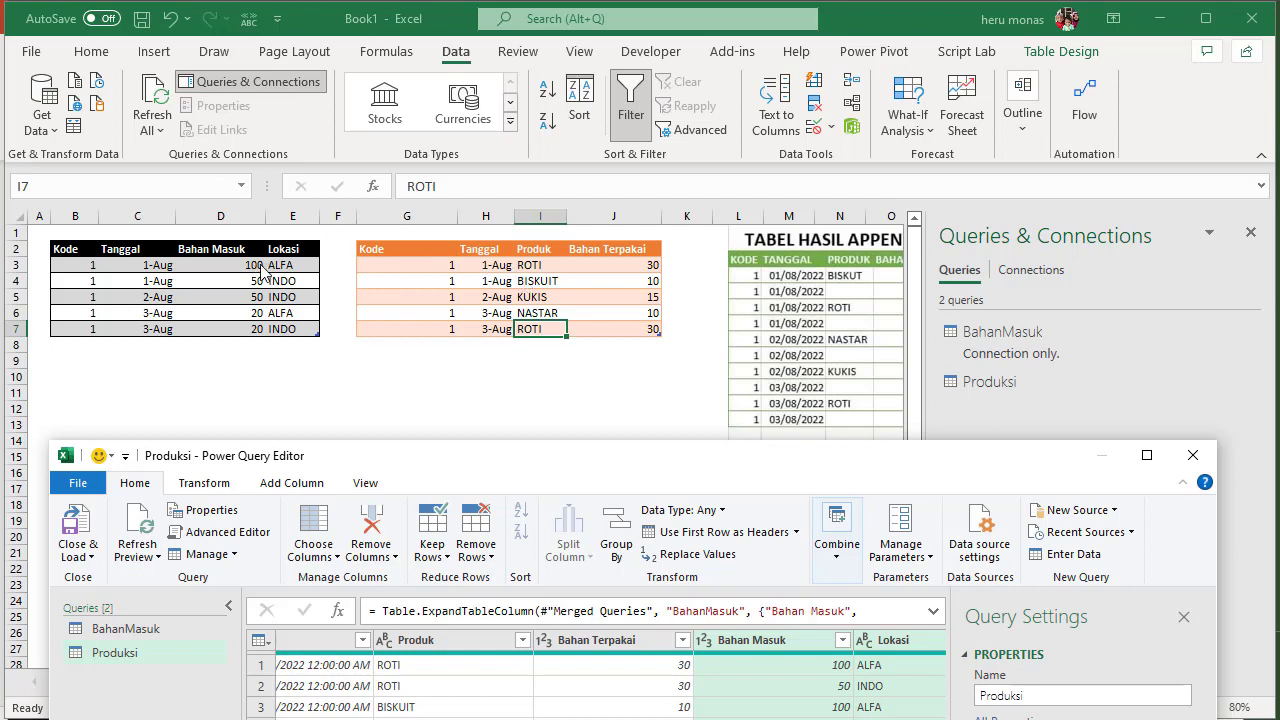
{"action": "left_click_drag", "start_coordinate": [496, 470], "coordinate": [488, 401]}
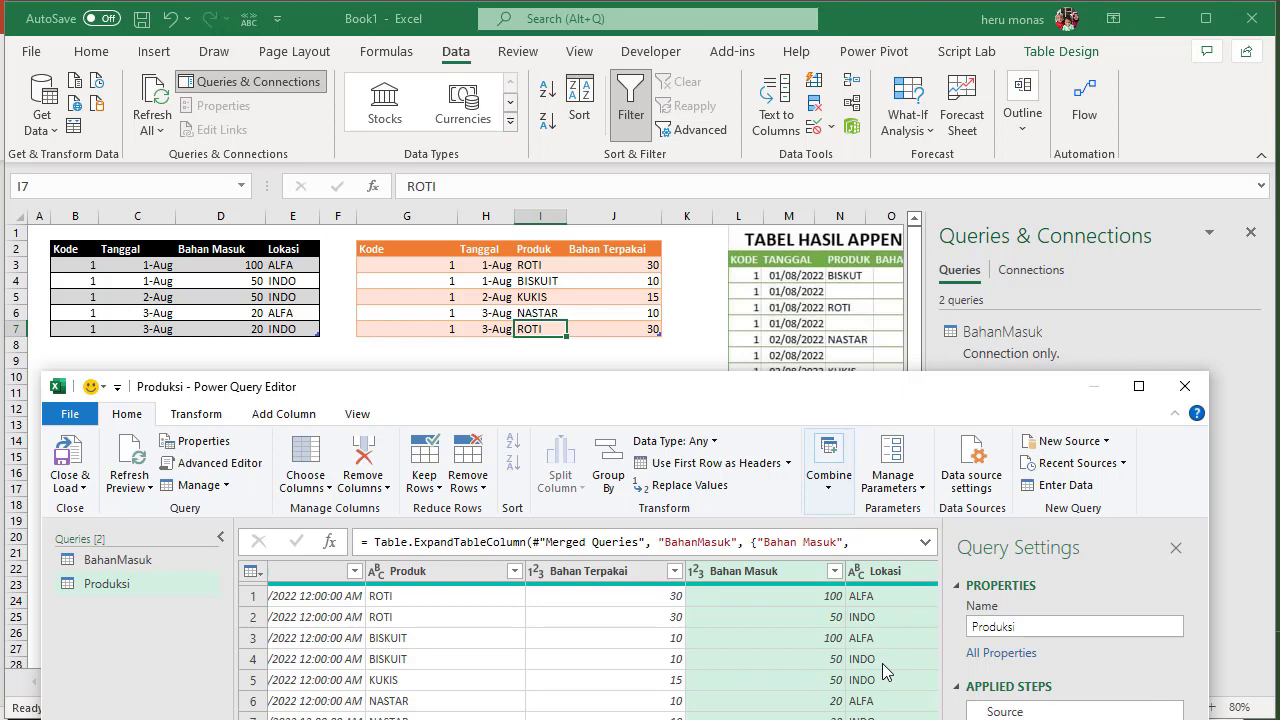
{"action": "left_click_drag", "start_coordinate": [615, 390], "coordinate": [712, 140]}
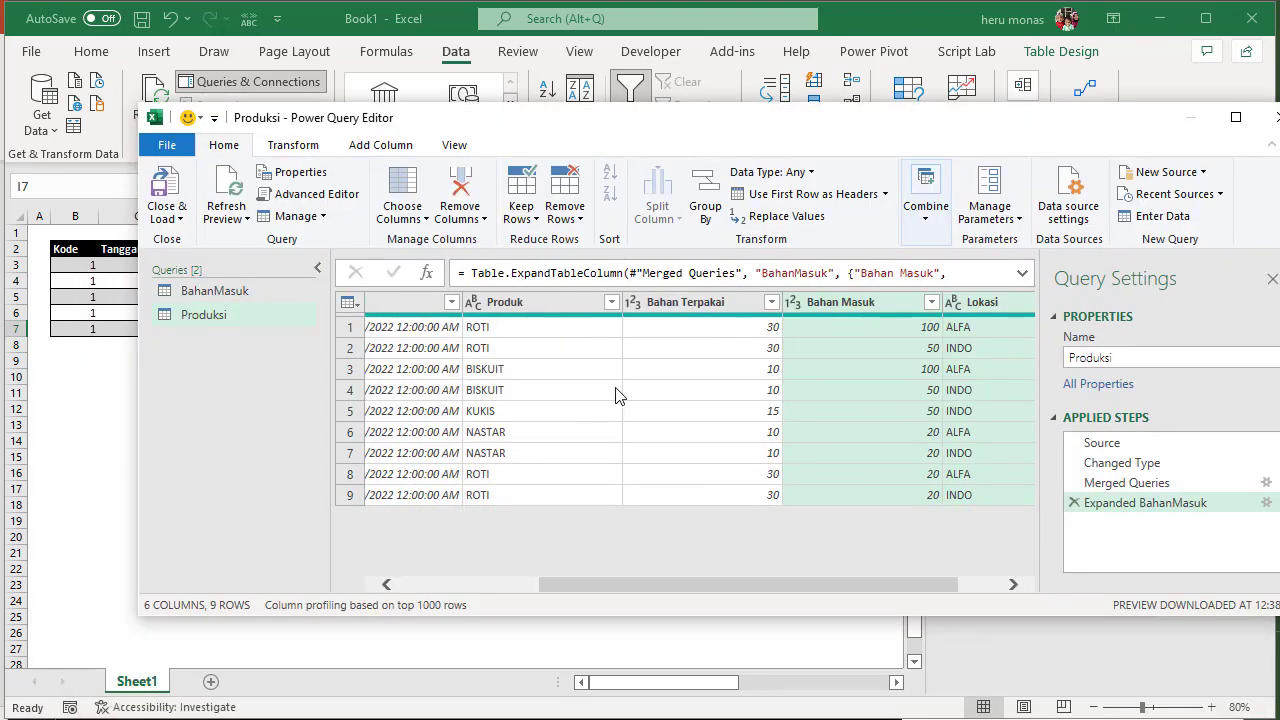
Step: Load the Produksi query as a table into the existing worksheet at cell B15 of Sheet1
{"action": "left_click", "coordinate": [180, 219]}
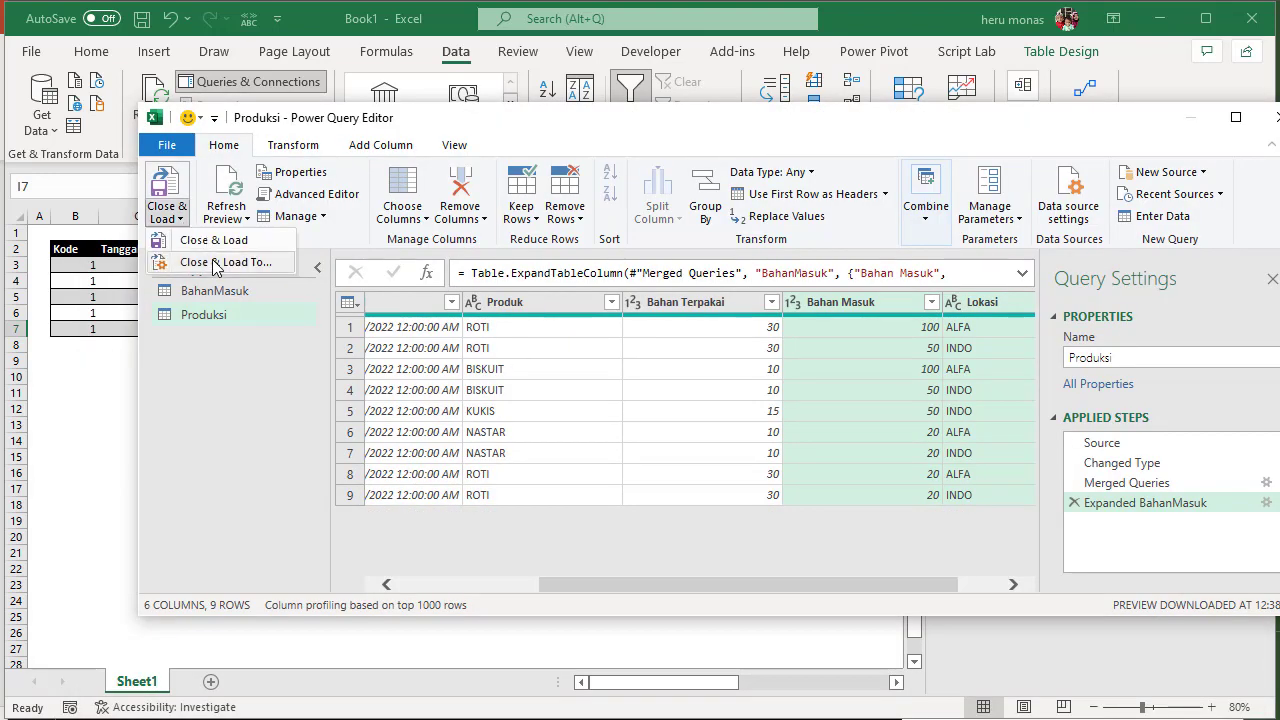
{"action": "left_click", "coordinate": [214, 264]}
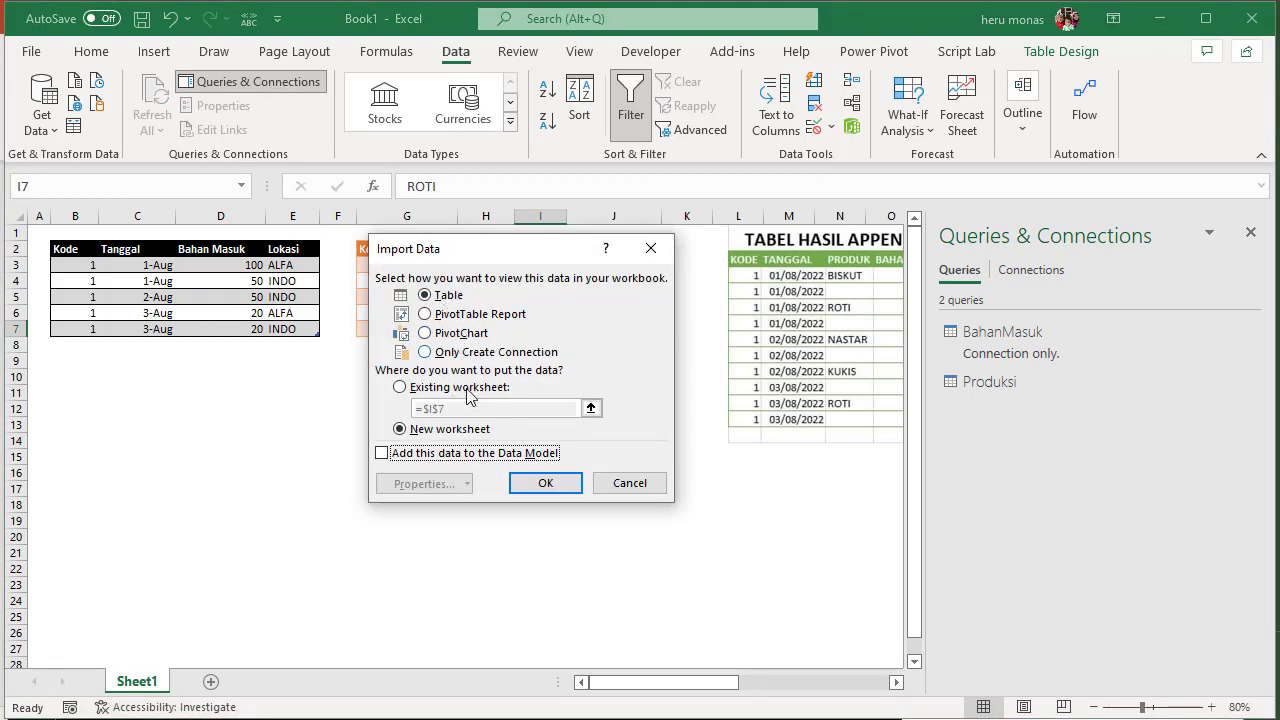
{"action": "left_click", "coordinate": [432, 393]}
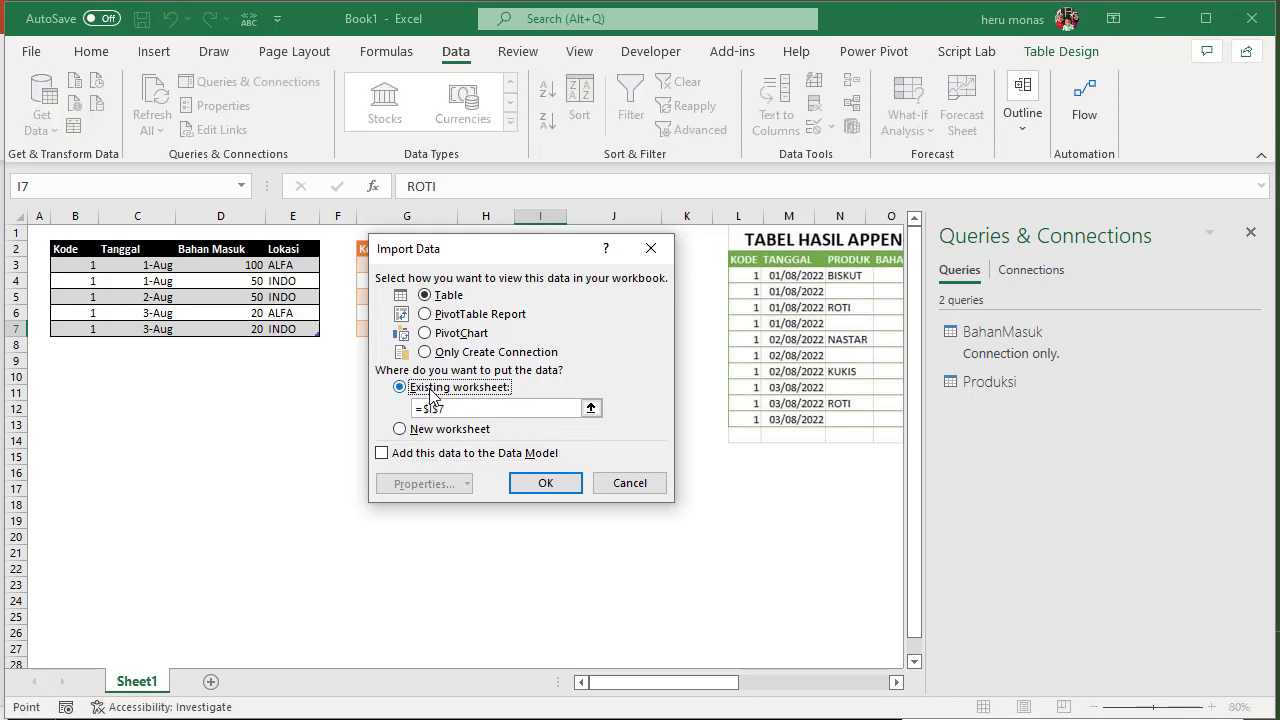
{"action": "left_click", "coordinate": [459, 405]}
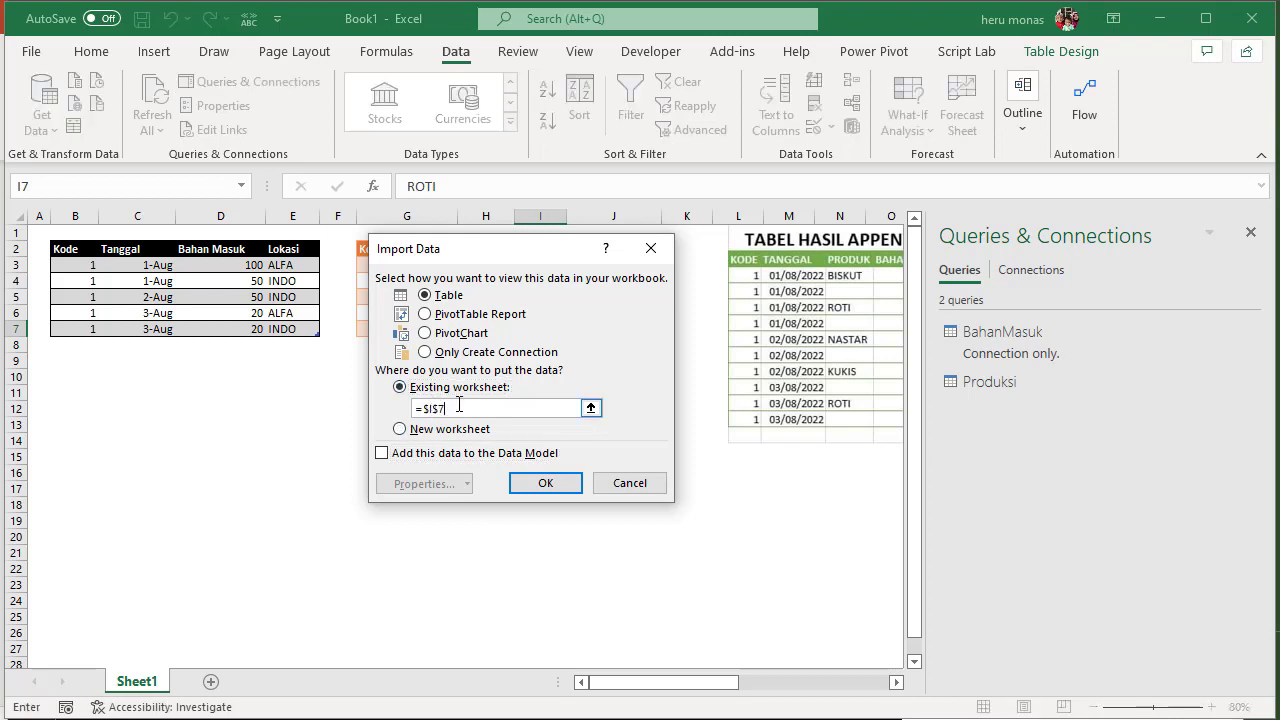
{"action": "left_click", "coordinate": [590, 408]}
{"action": "left_click", "coordinate": [63, 427]}
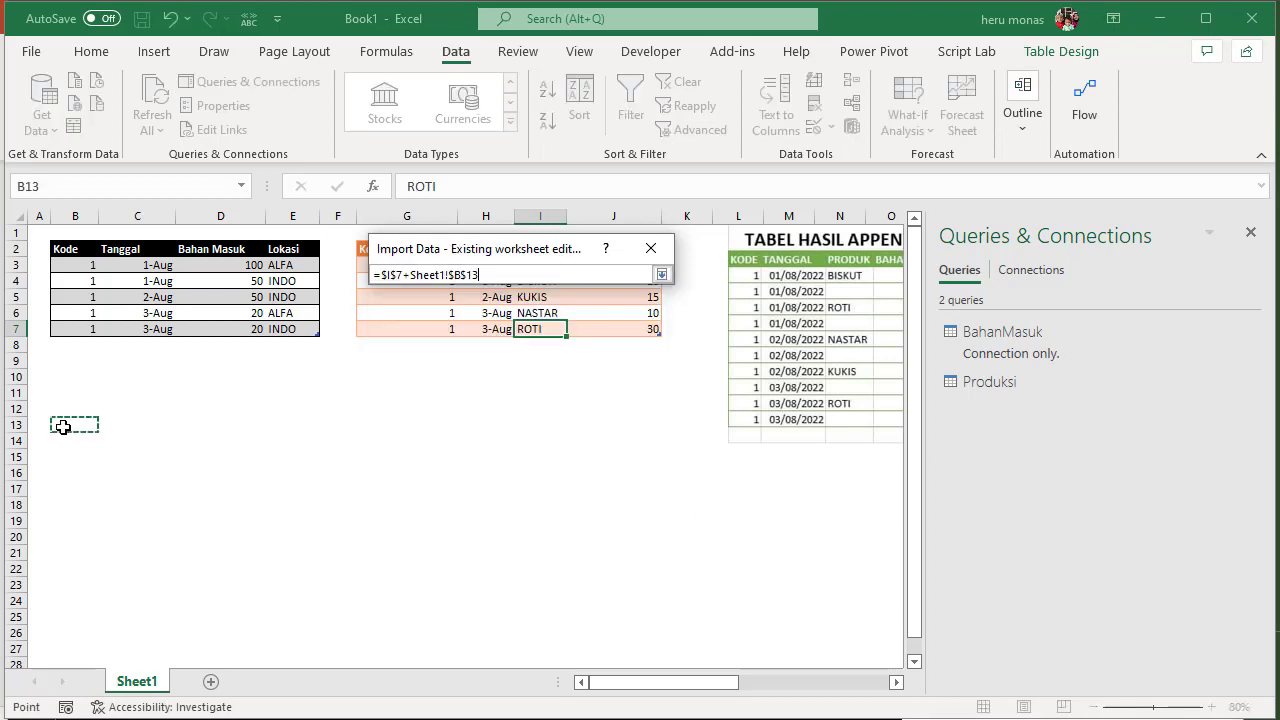
{"action": "left_click", "coordinate": [662, 274]}
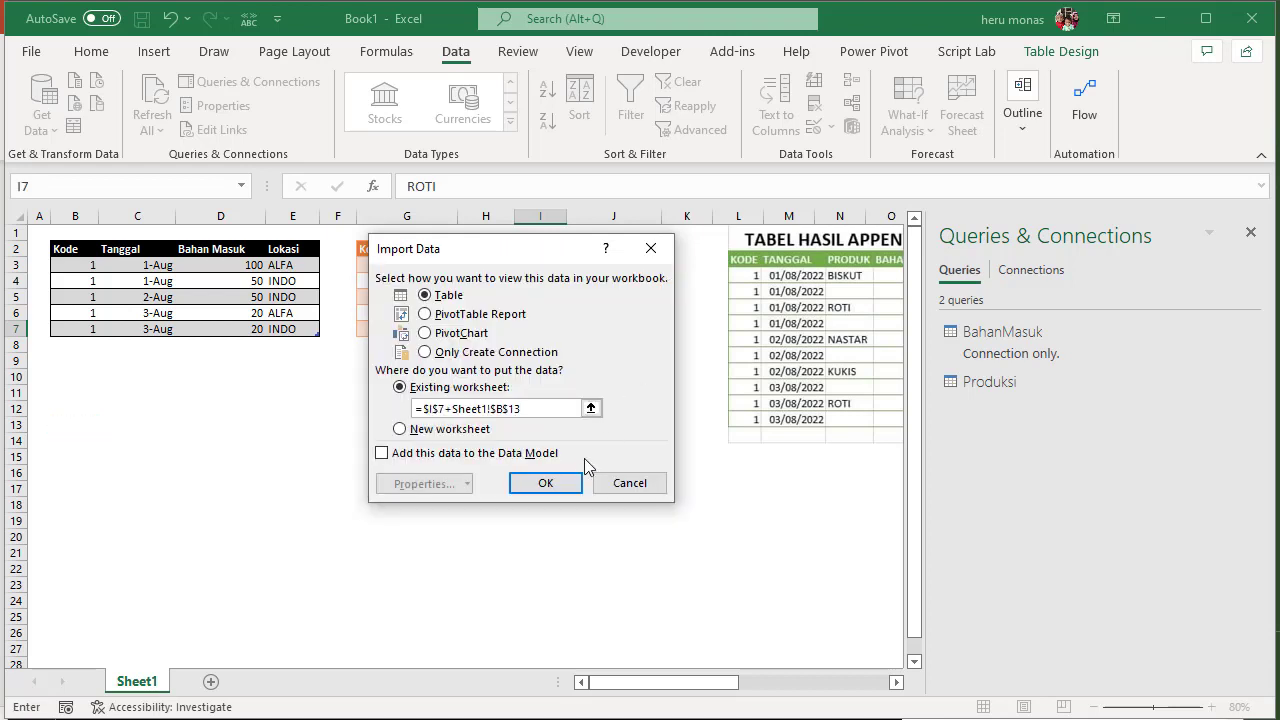
{"action": "left_click", "coordinate": [558, 482]}
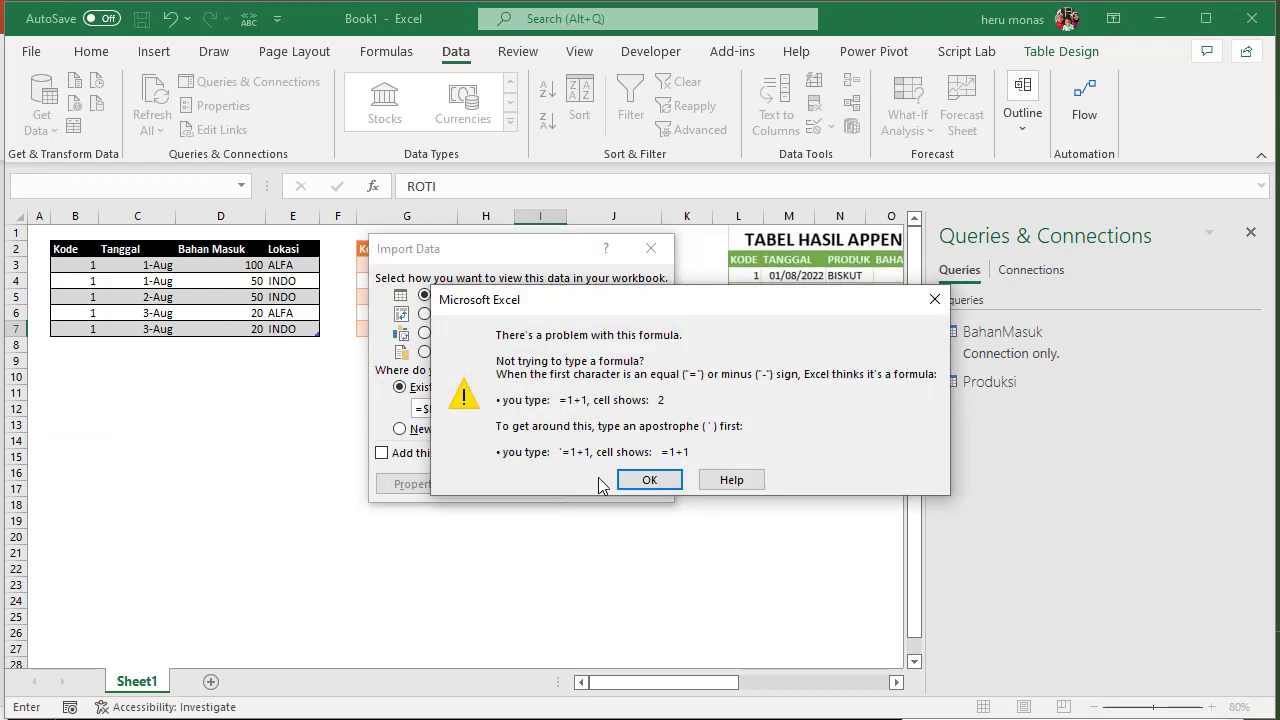
{"action": "left_click", "coordinate": [648, 481]}
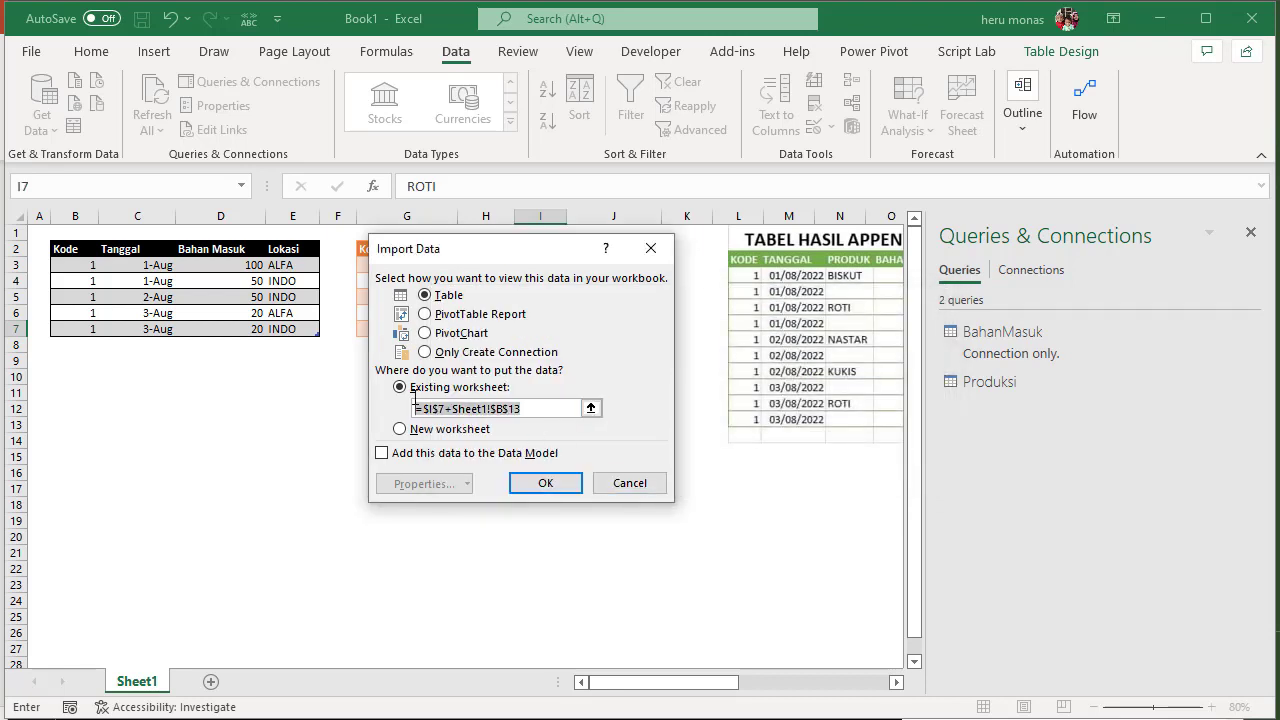
{"action": "key", "text": "BackSpace"}
{"action": "left_click", "coordinate": [72, 455]}
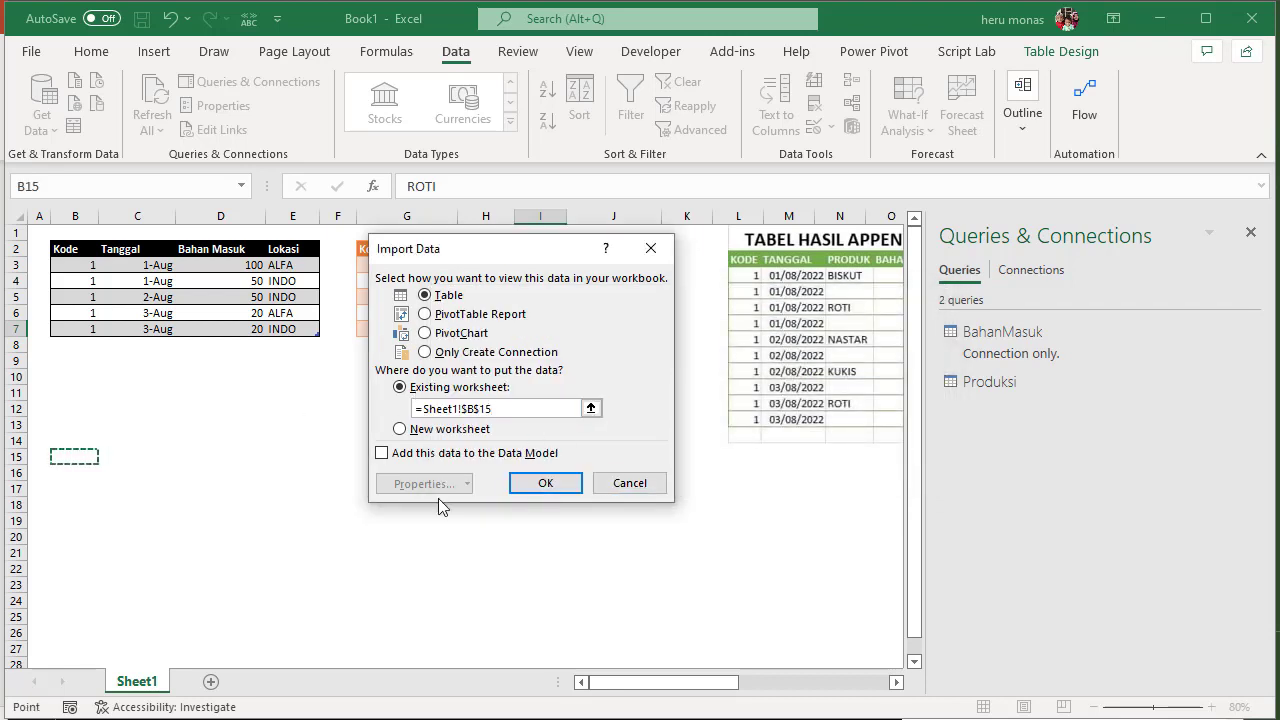
{"action": "left_click", "coordinate": [536, 483]}
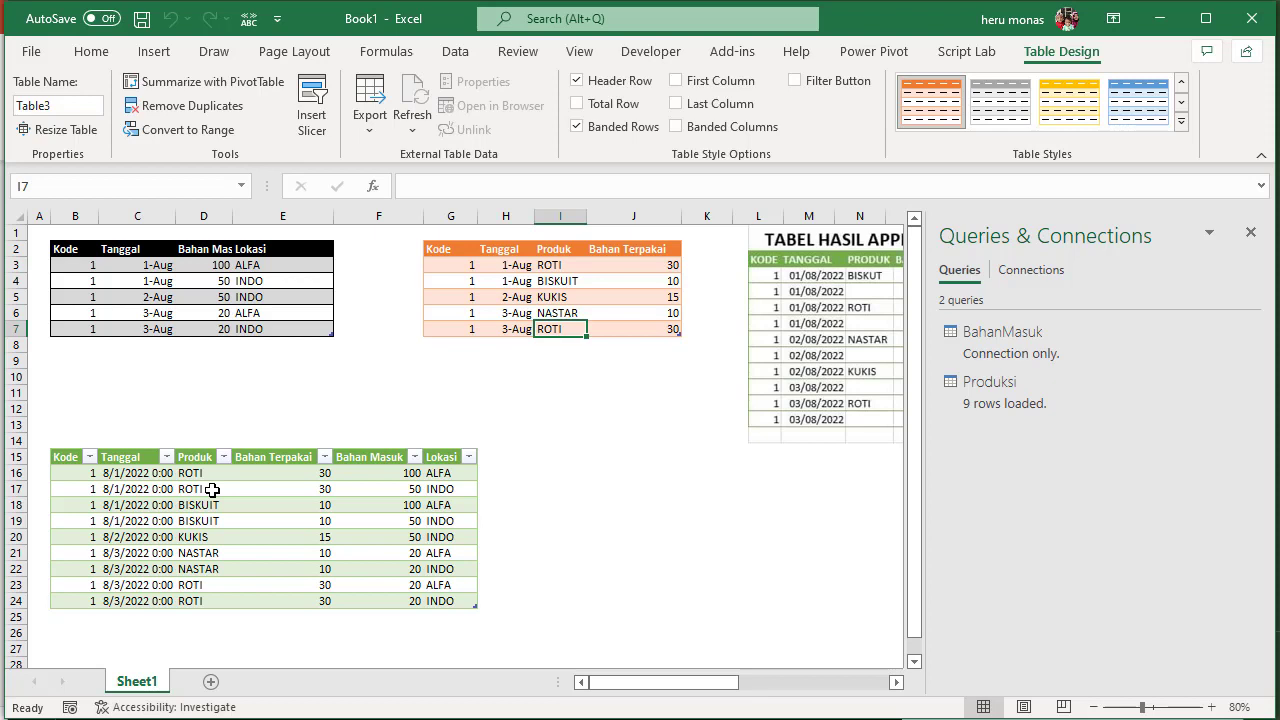
Step: Close the Queries & Connections pane and move the reference picture left so the desired result table is in view
{"action": "left_click", "coordinate": [158, 266]}
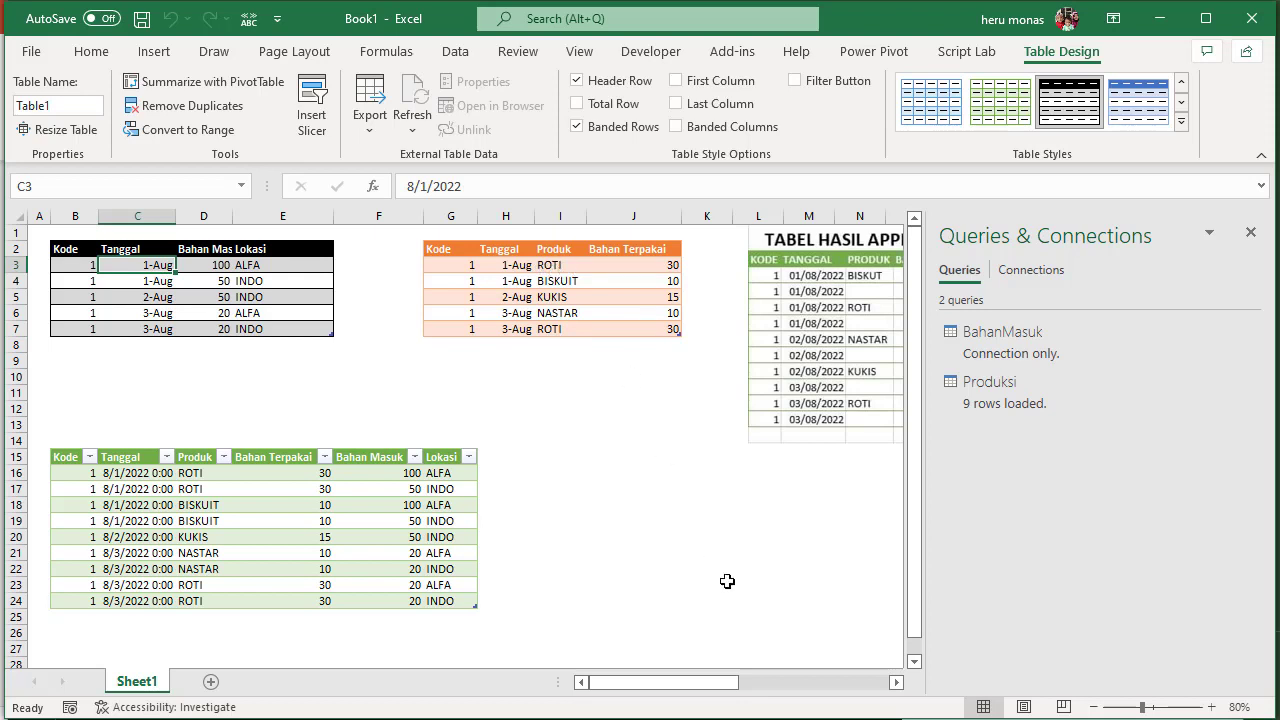
{"action": "left_click", "coordinate": [1250, 232]}
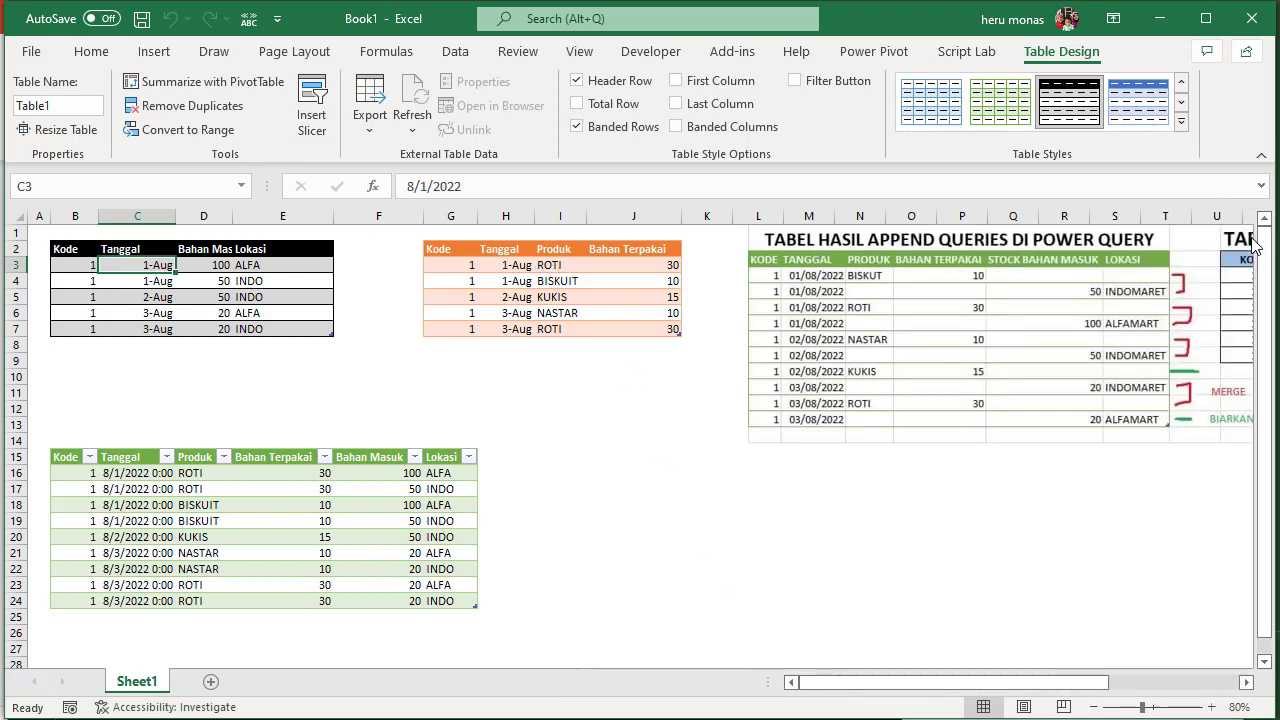
{"action": "left_click_drag", "start_coordinate": [1062, 355], "coordinate": [646, 424]}
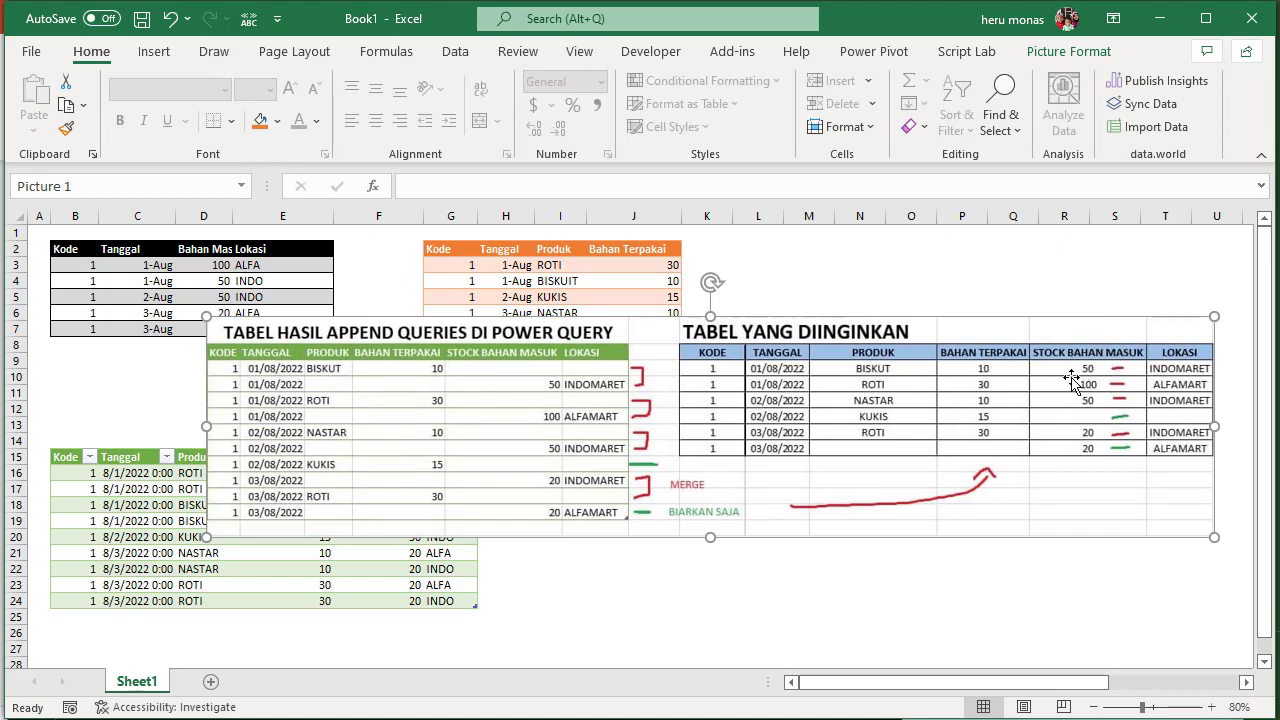
Step: Move the reference picture to the right of the orange table, clear of the loaded result table
{"action": "left_click_drag", "start_coordinate": [918, 382], "coordinate": [1170, 462]}
{"action": "left_click_drag", "start_coordinate": [940, 470], "coordinate": [1069, 470]}
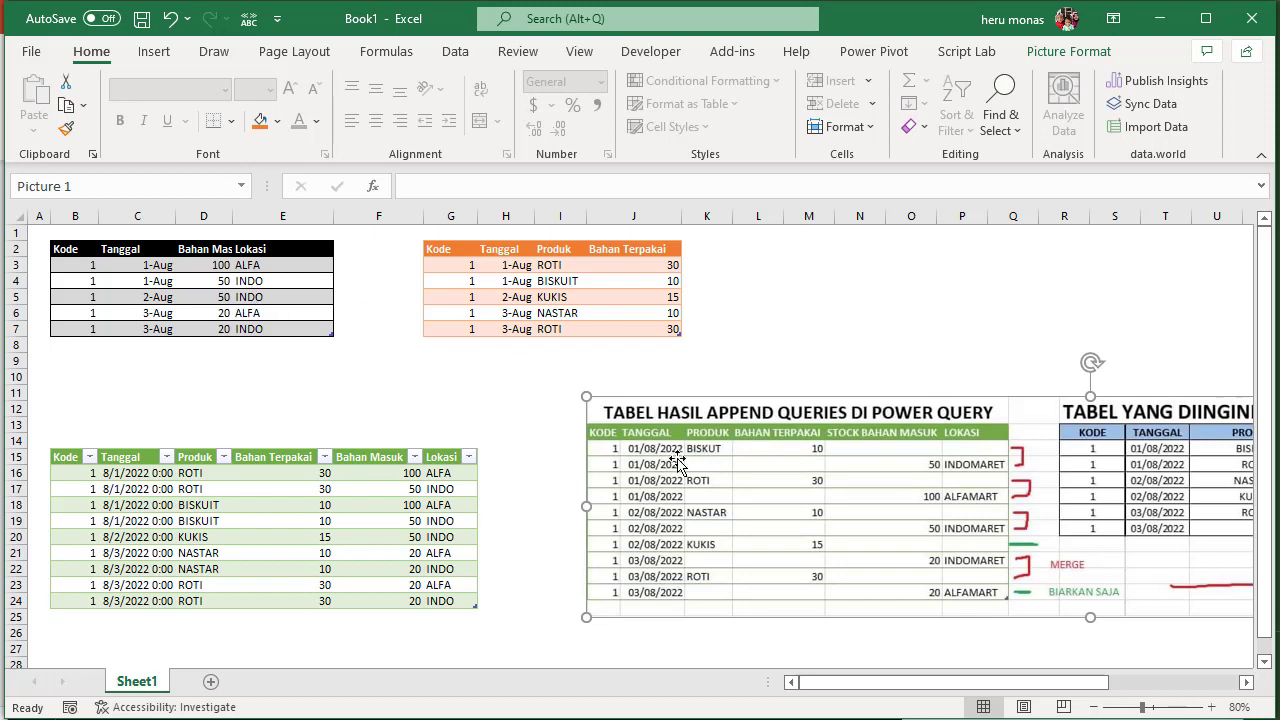
{"action": "left_click_drag", "start_coordinate": [696, 470], "coordinate": [822, 301]}
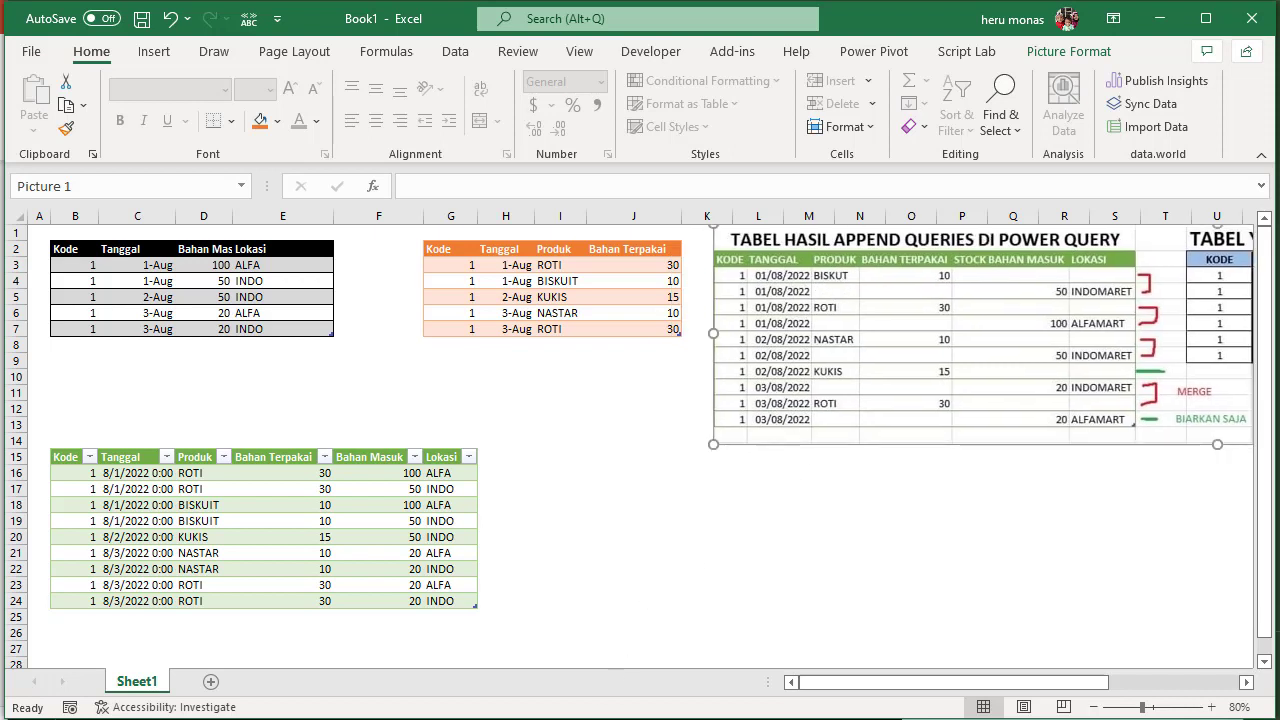
Step: Switch to the Facebook post in the browser, review the requested result and close the enlarged photo before returning to the workbook
{"action": "key", "text": "alt+Tab"}
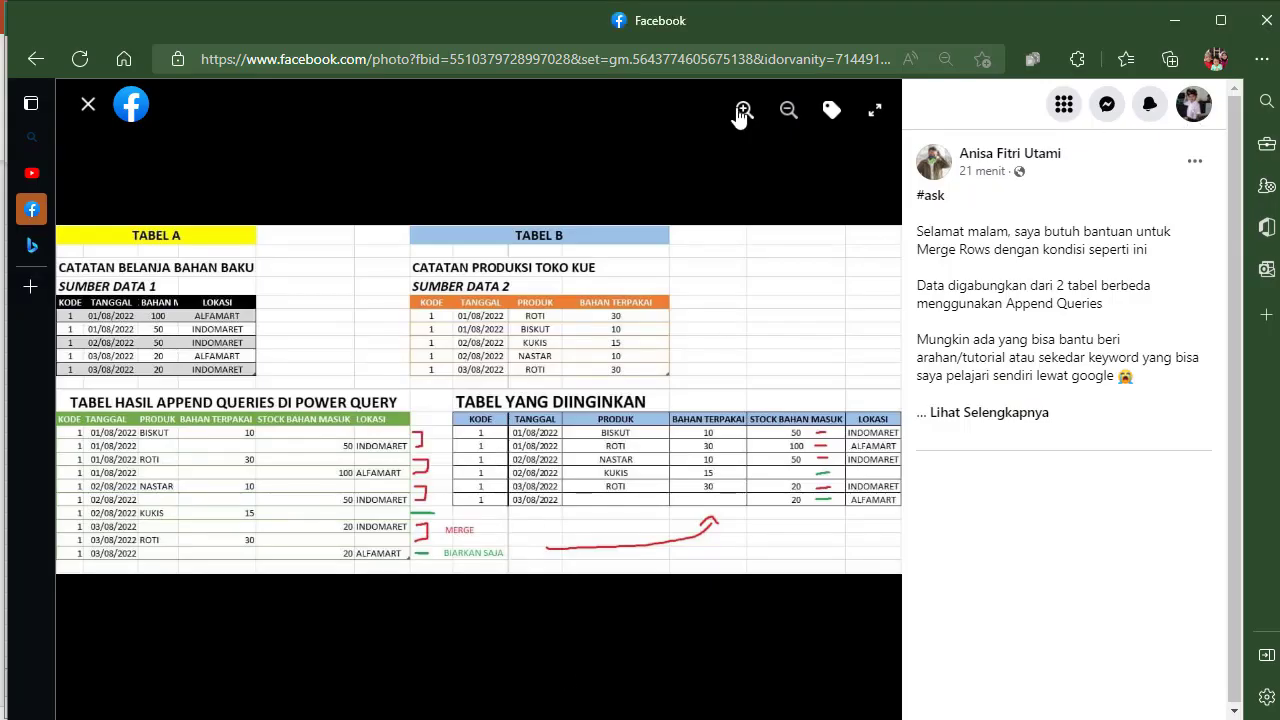
{"action": "left_click", "coordinate": [88, 104]}
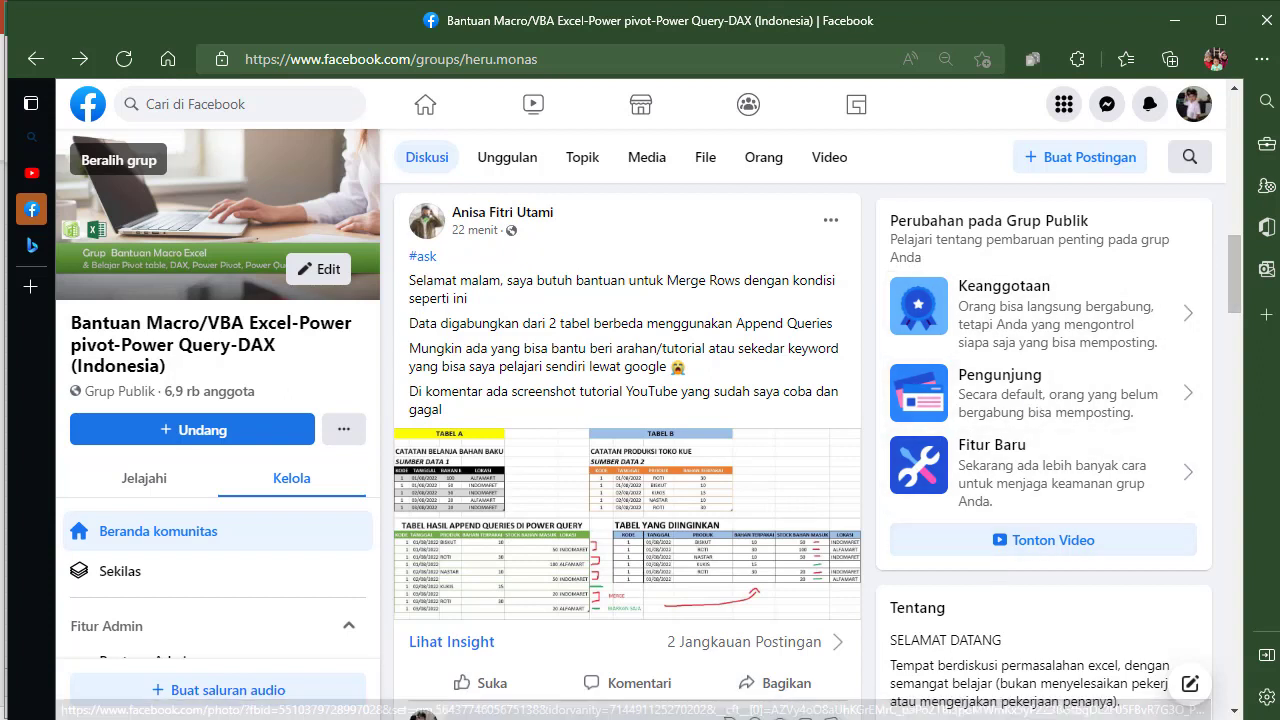
{"action": "key", "text": "alt+Tab"}
Step: Shift the reference picture farther right so that it starts at column N
{"action": "left_click_drag", "start_coordinate": [846, 405], "coordinate": [972, 405]}
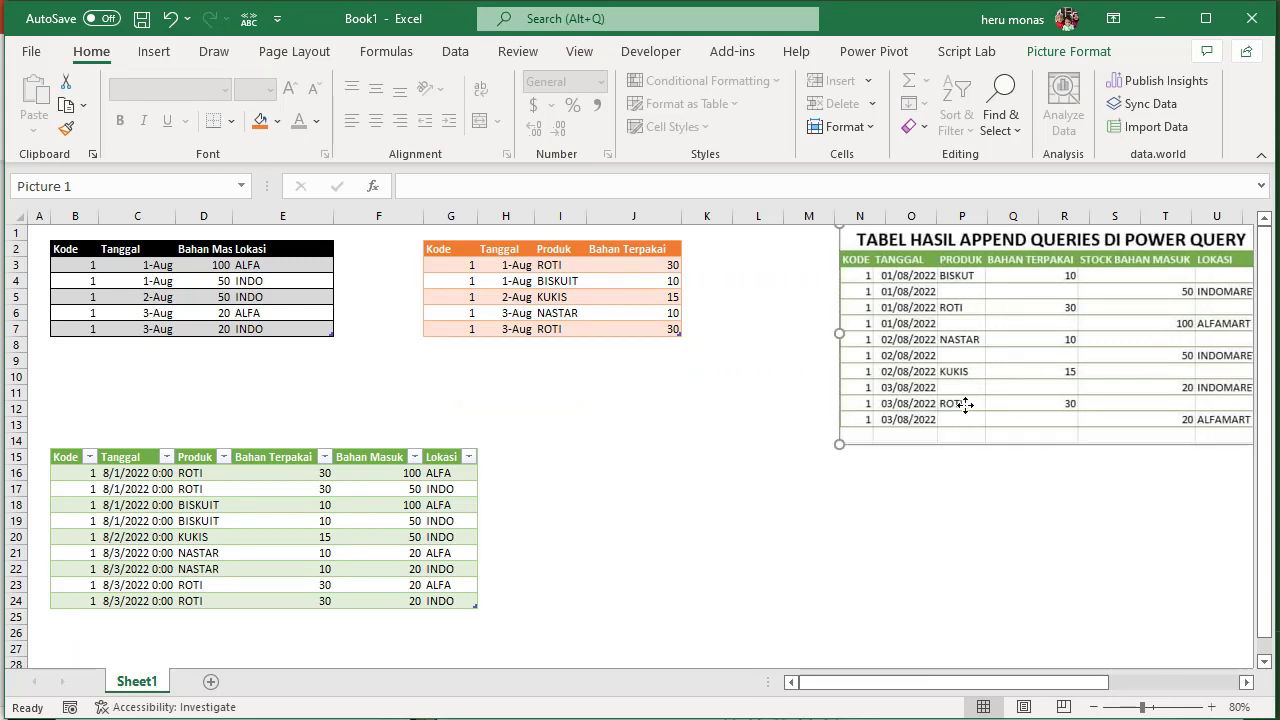
{"action": "left_click", "coordinate": [582, 219]}
Step: Delete the table row at sheet row 22 from the green result table
{"action": "left_click_drag", "start_coordinate": [75, 438], "coordinate": [475, 602]}
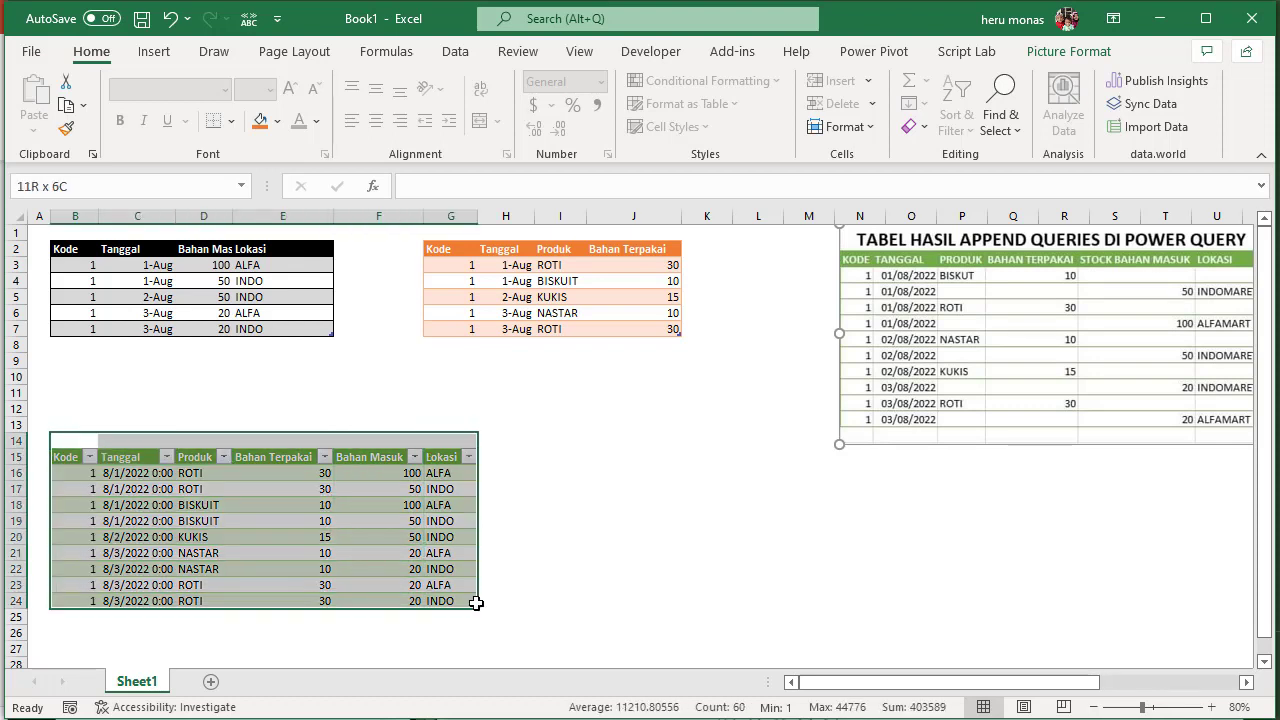
{"action": "left_click", "coordinate": [430, 566]}
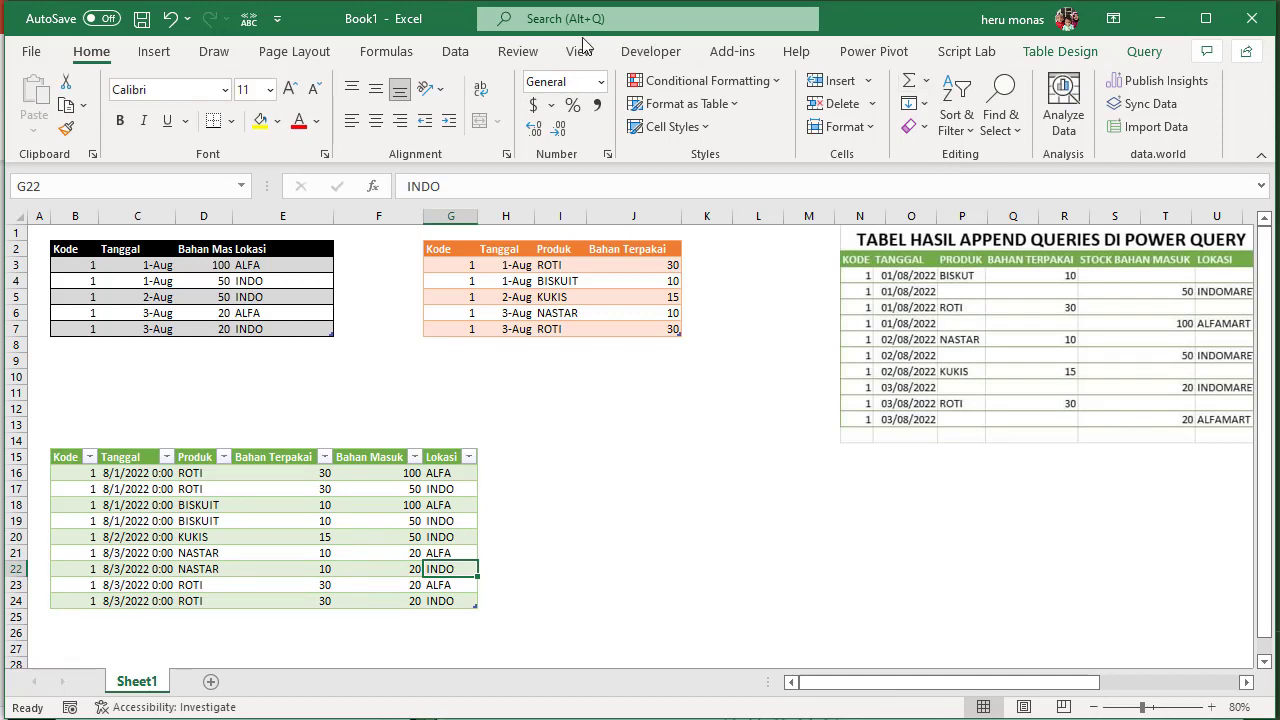
{"action": "left_click", "coordinate": [457, 53]}
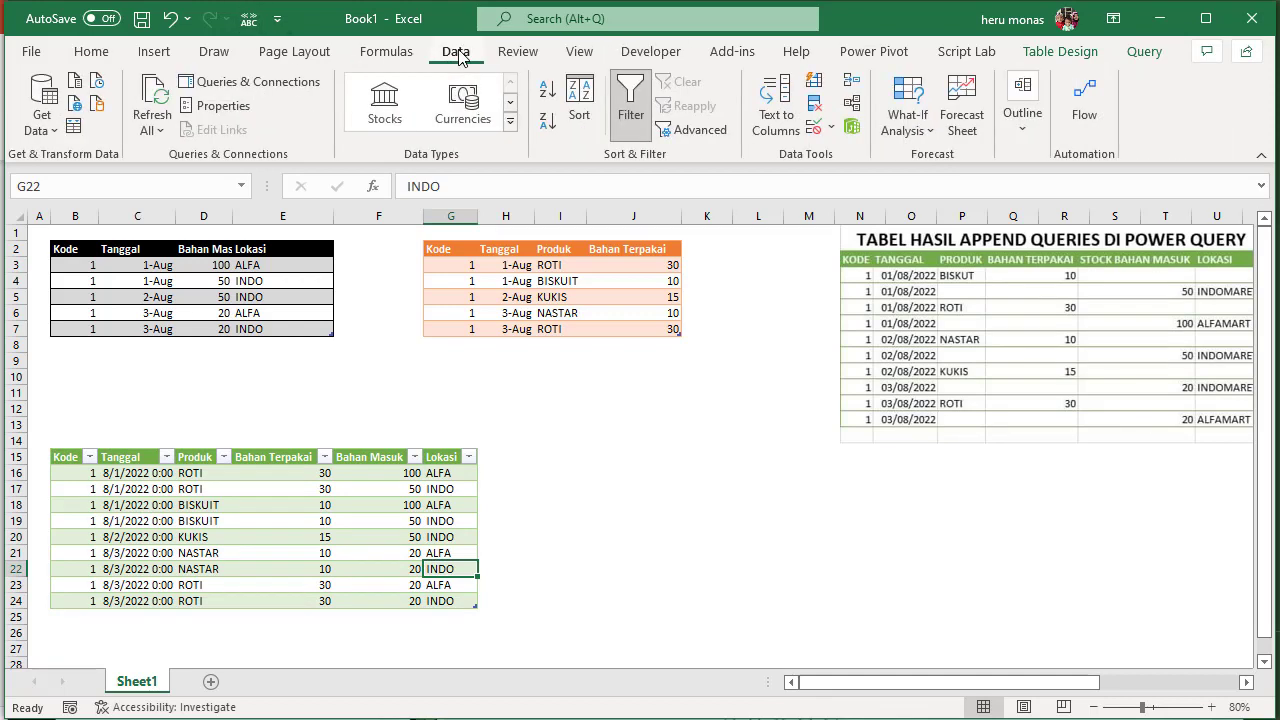
{"action": "left_click", "coordinate": [110, 55]}
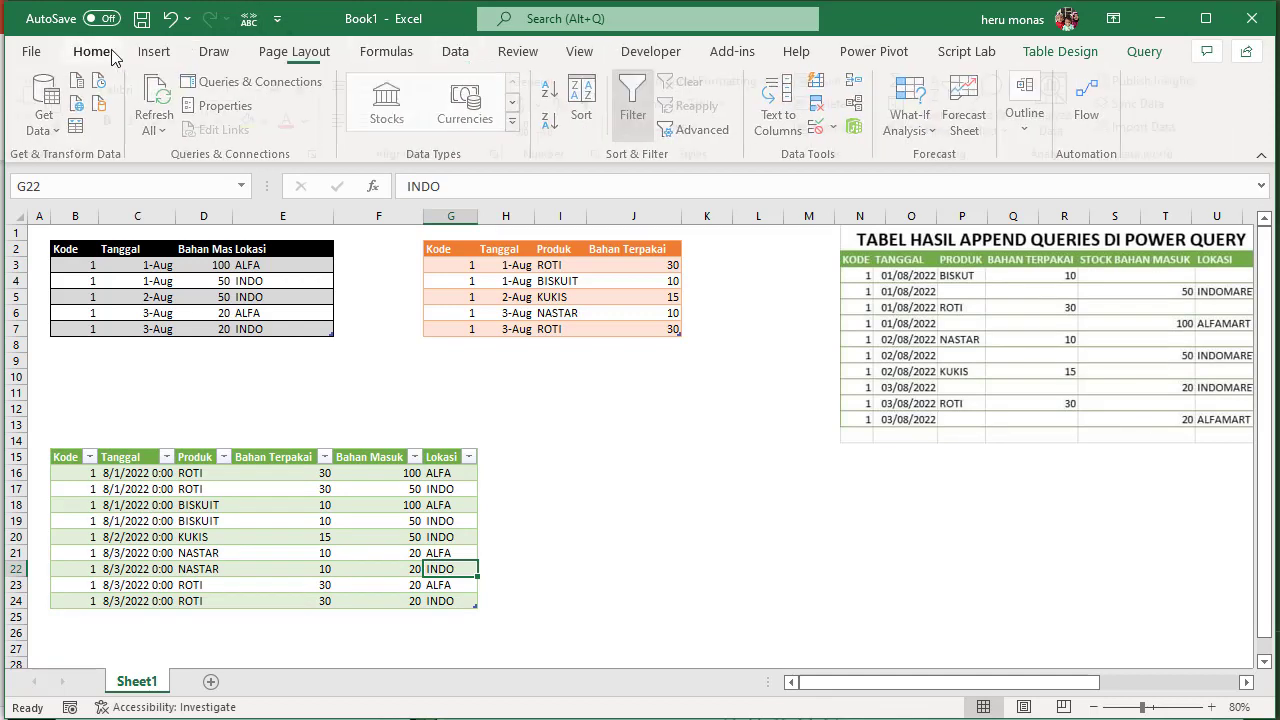
{"action": "left_click", "coordinate": [873, 104]}
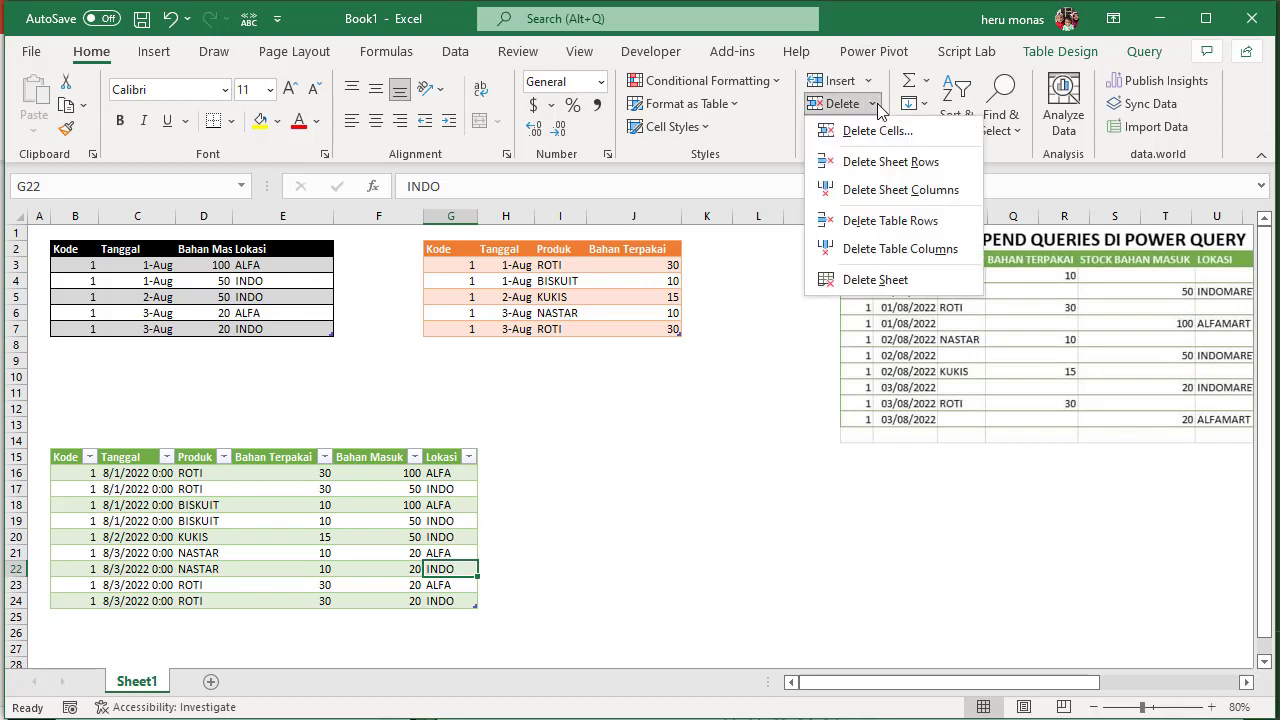
{"action": "left_click", "coordinate": [910, 220]}
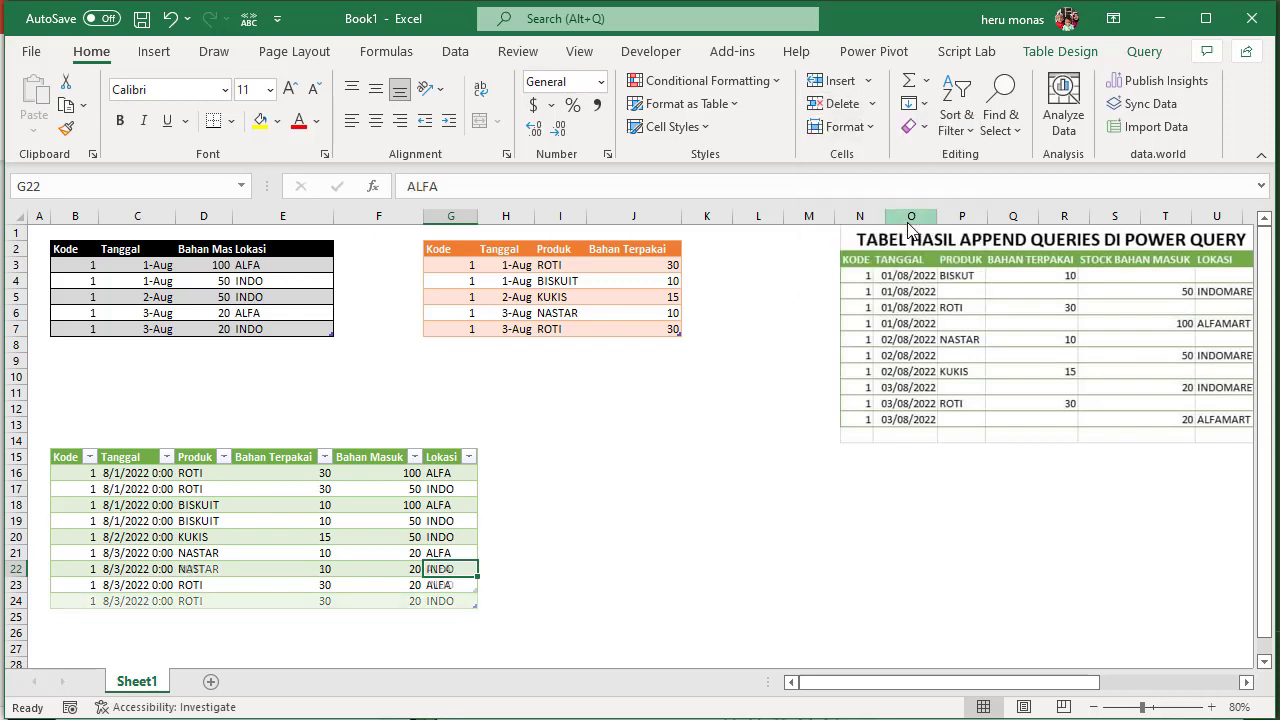
Step: Remove the entire green result table from the worksheet by deleting all of its table columns
{"action": "left_click", "coordinate": [70, 456]}
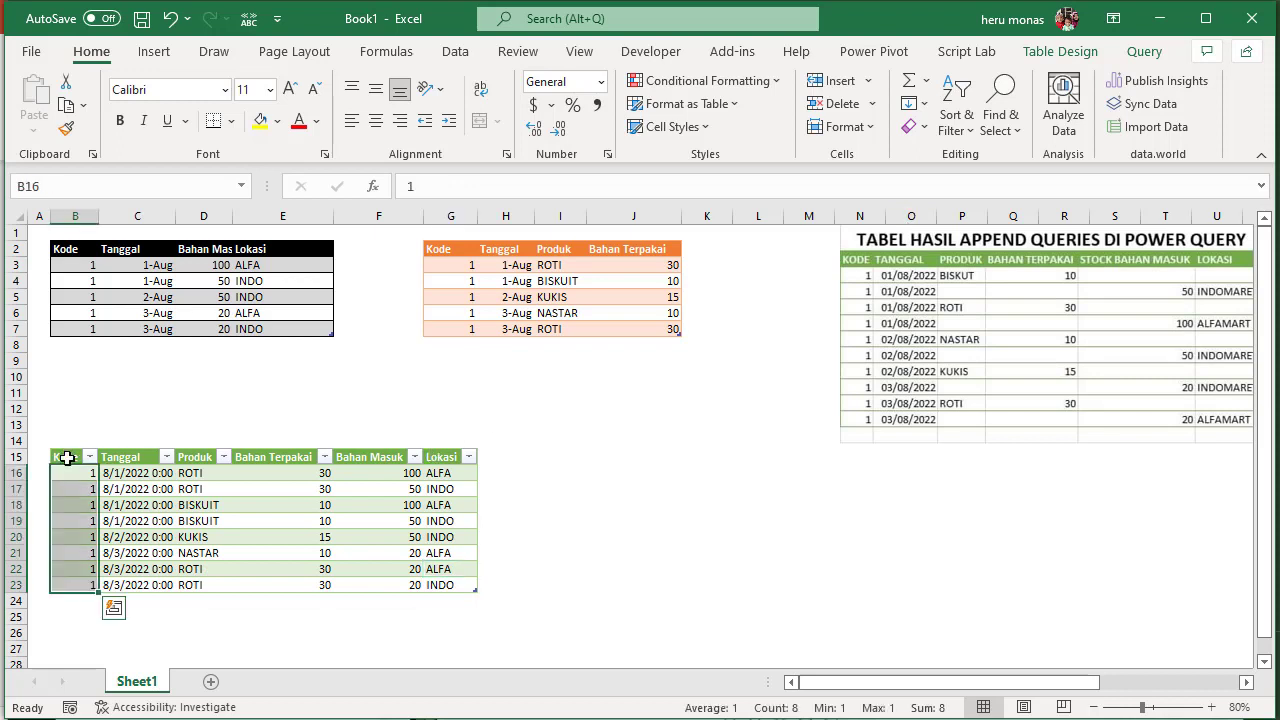
{"action": "left_click_drag", "start_coordinate": [67, 457], "coordinate": [443, 583]}
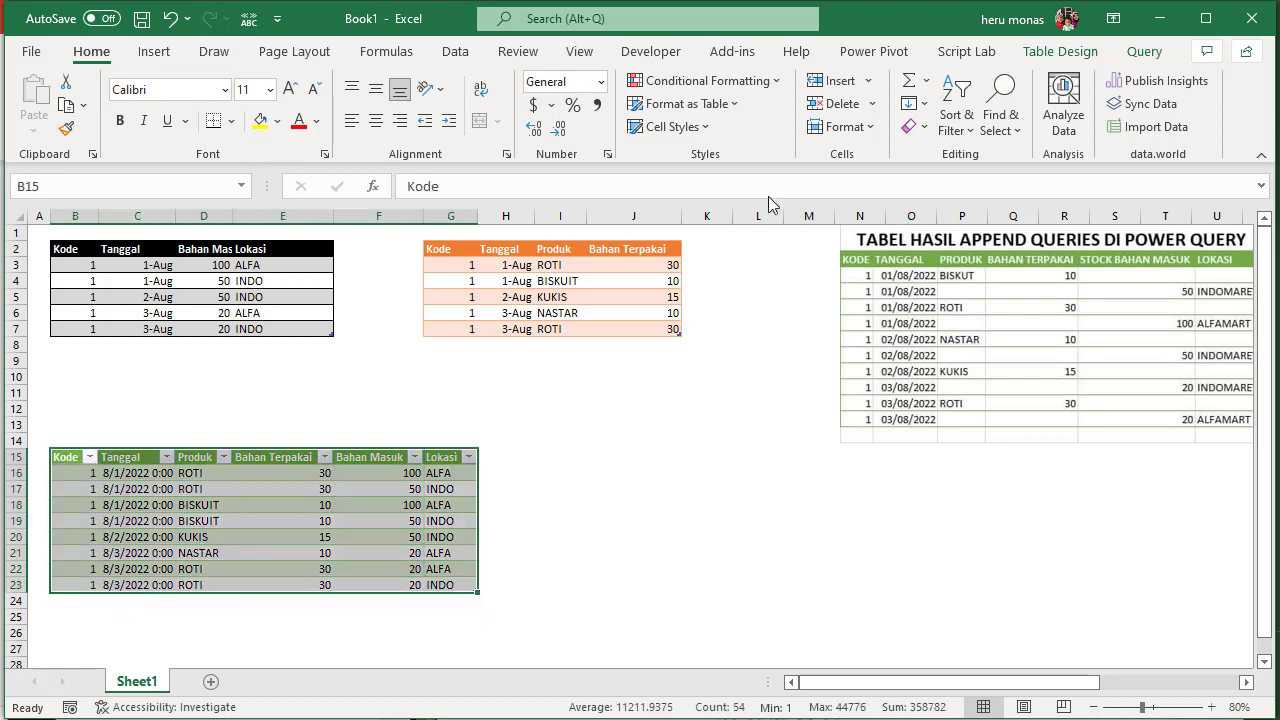
{"action": "left_click", "coordinate": [876, 108]}
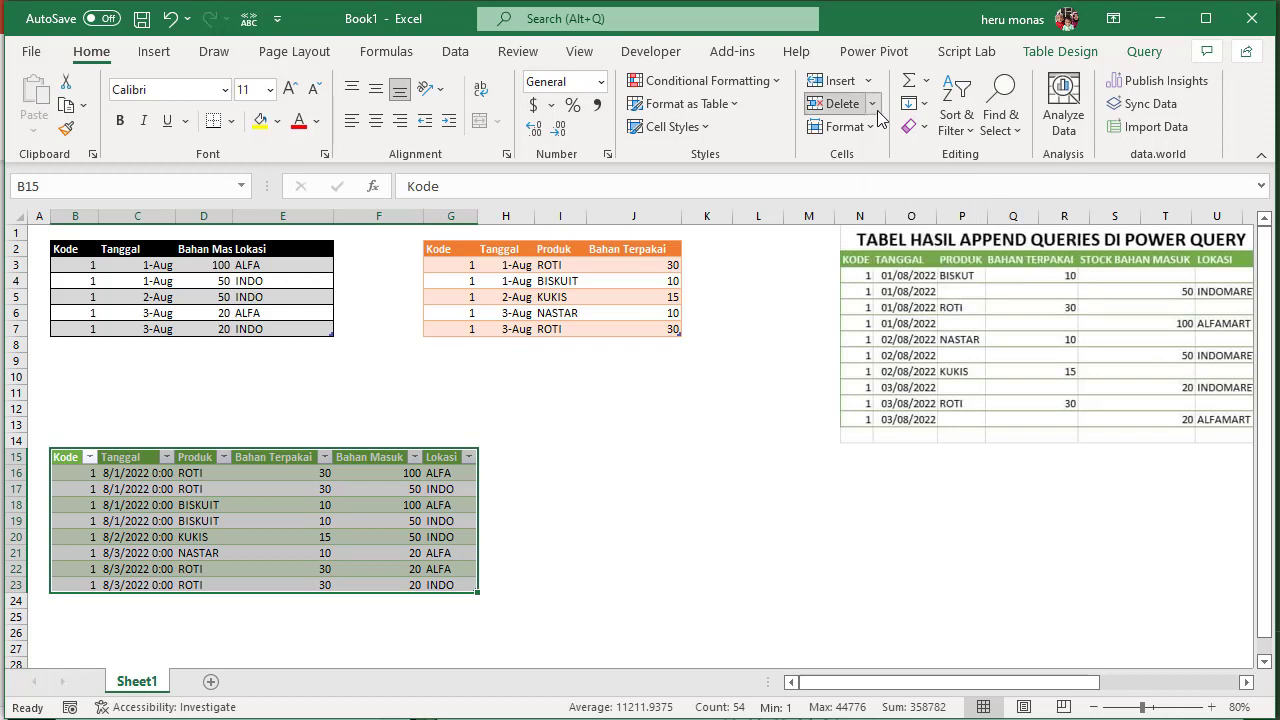
{"action": "left_click", "coordinate": [895, 249]}
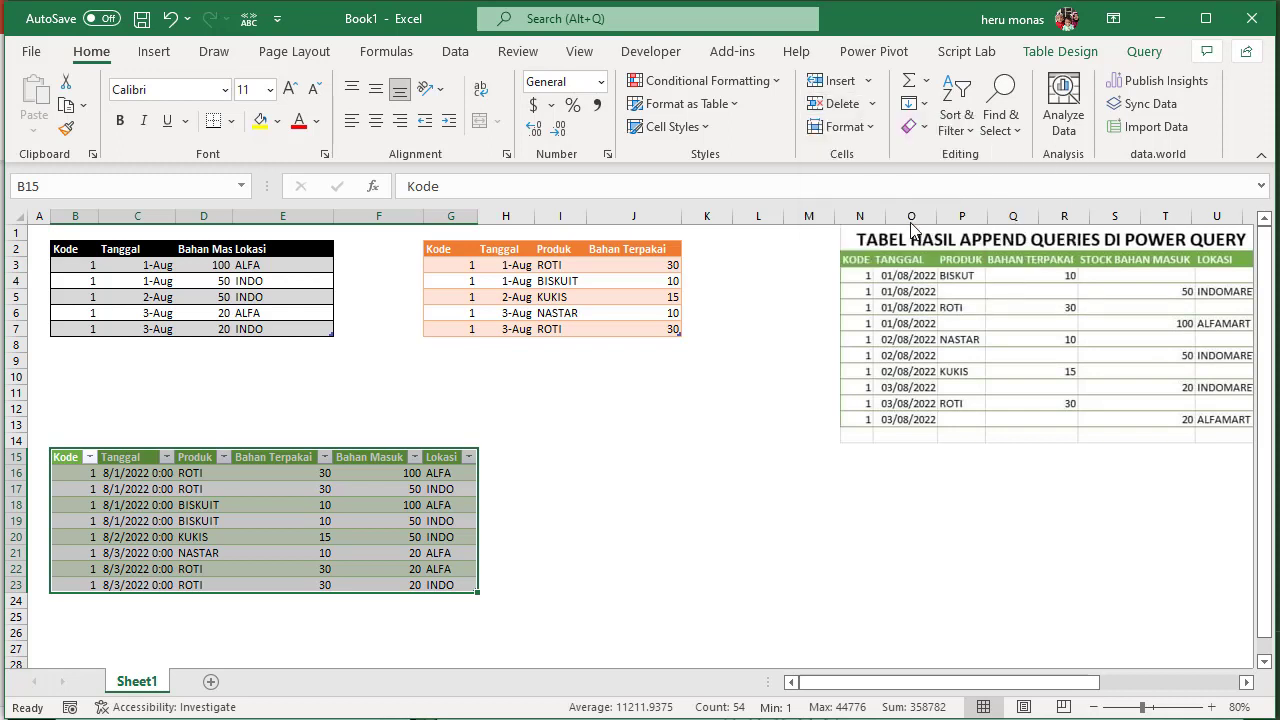
{"action": "left_click", "coordinate": [238, 460]}
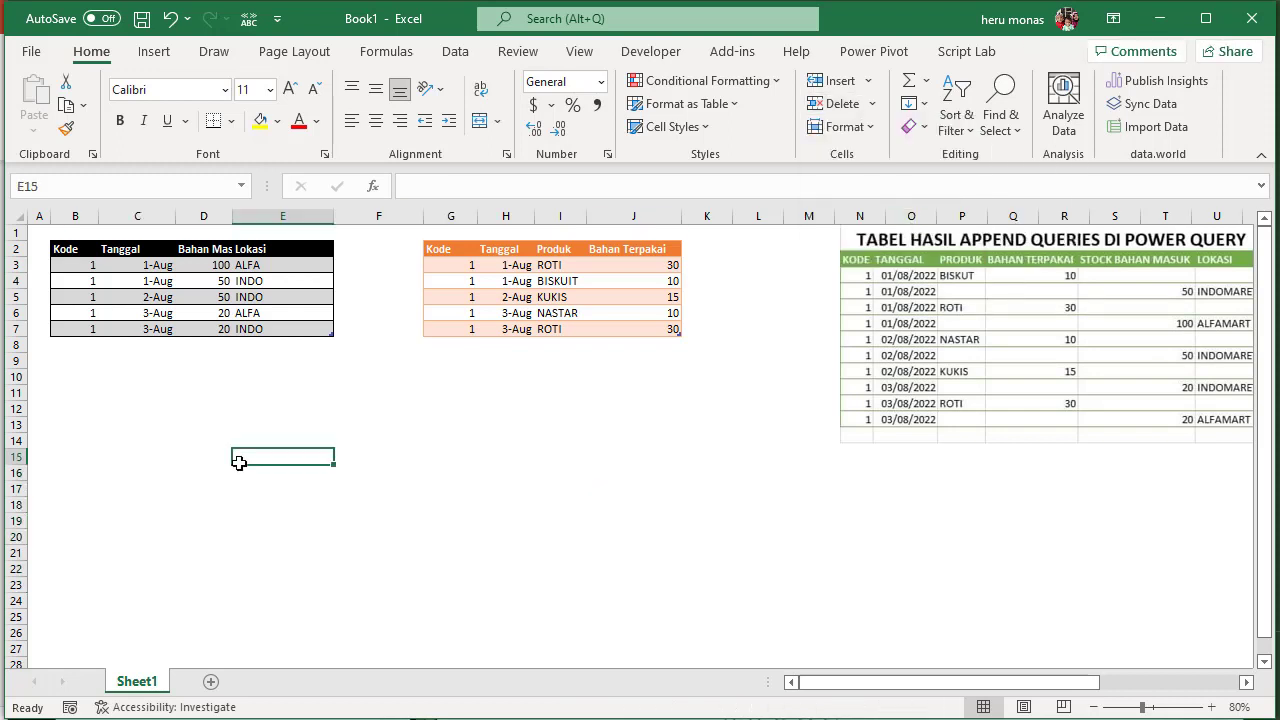
{"action": "left_click", "coordinate": [98, 431]}
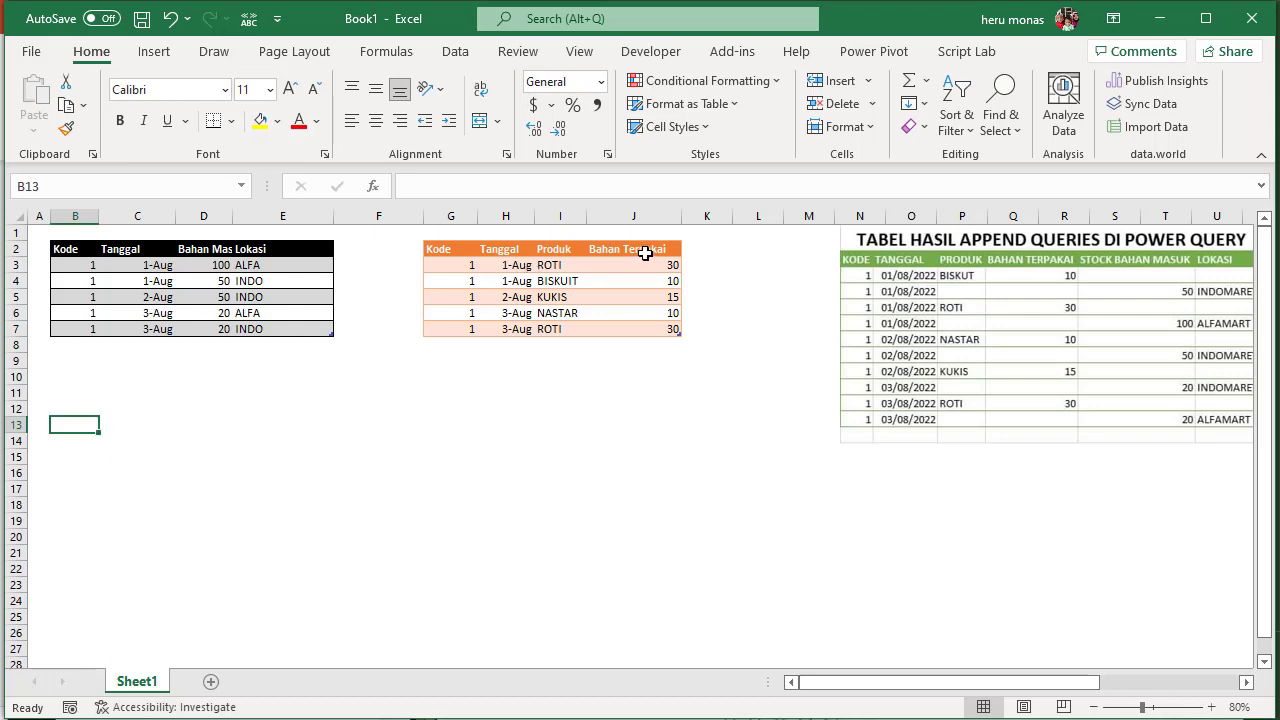
Step: Insert a table column to the right of Bahan Terpakai in the orange production table
{"action": "left_click", "coordinate": [645, 253]}
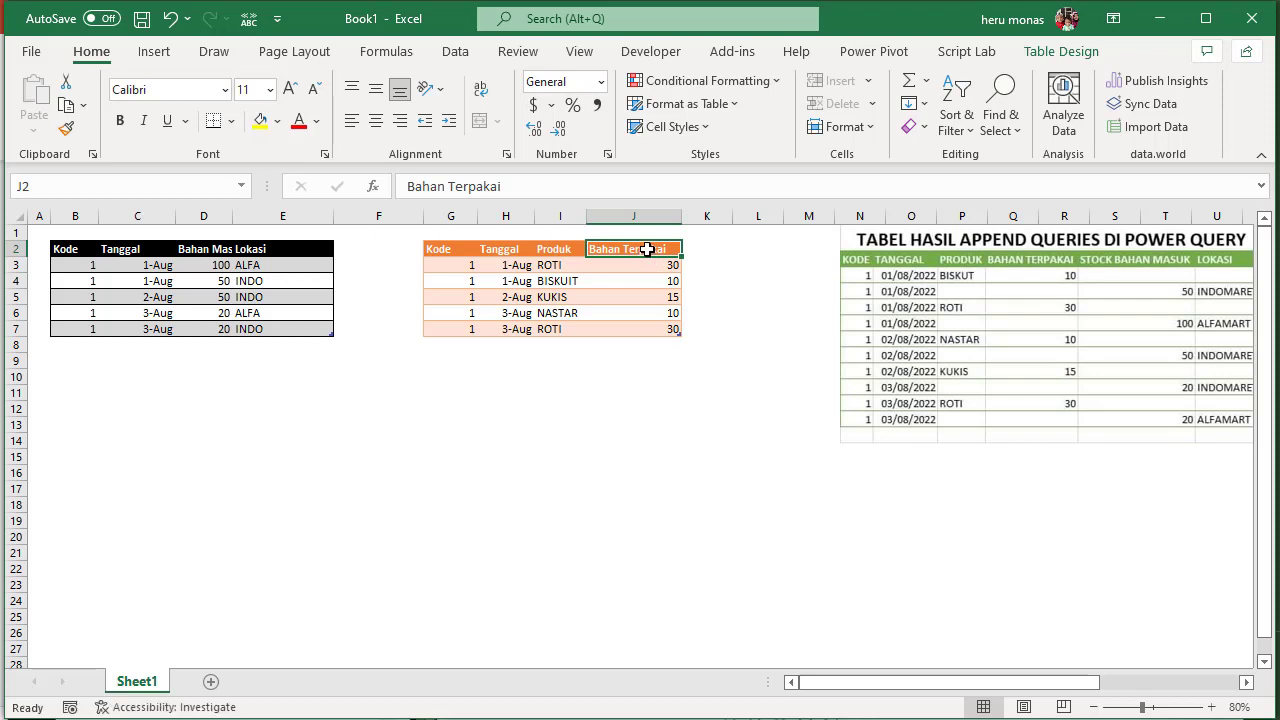
{"action": "right_click", "coordinate": [647, 249]}
{"action": "mouse_move", "coordinate": [749, 336]}
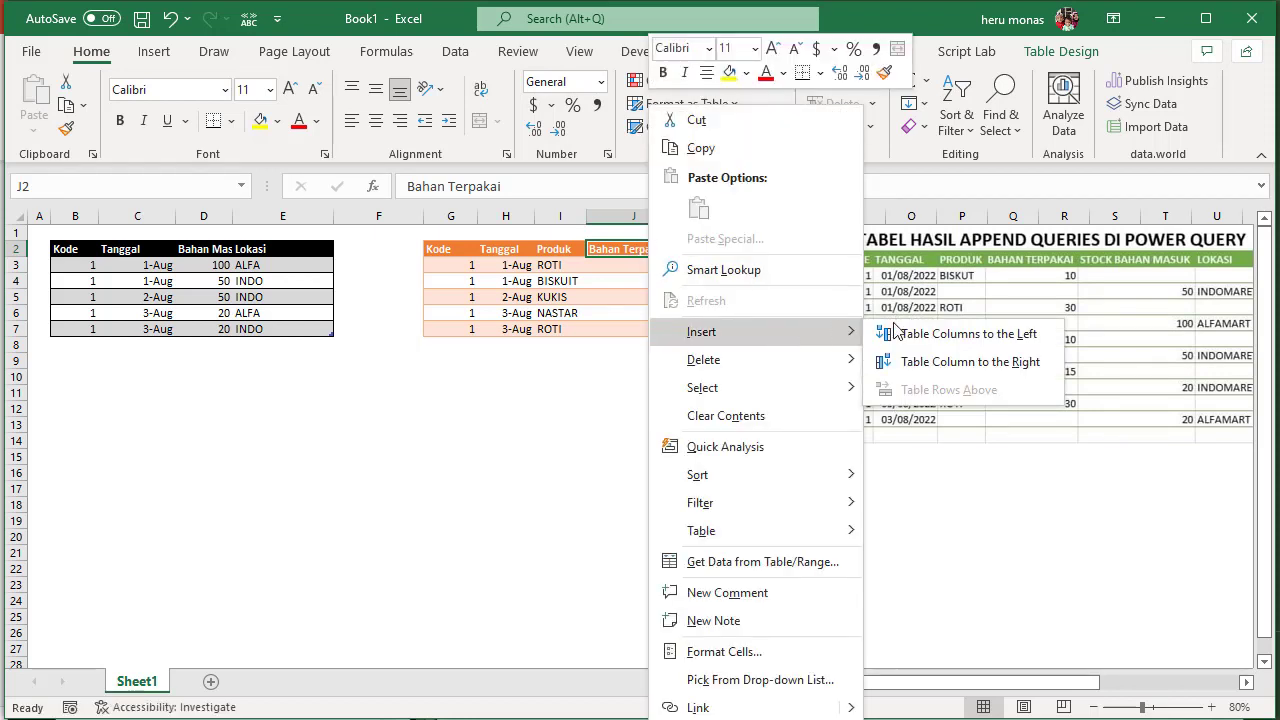
{"action": "left_click", "coordinate": [943, 362]}
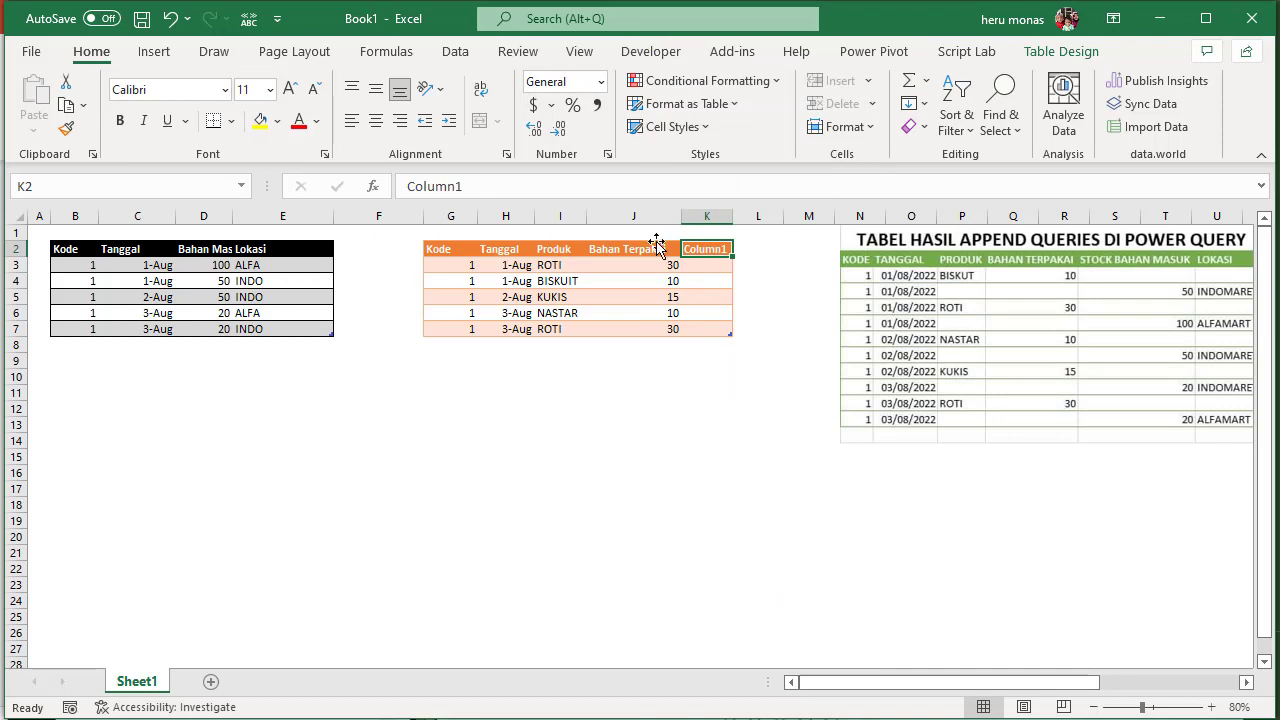
Step: Name the new column in K2 "Asal bahan" and widen column K so the full header fits
{"action": "left_click_drag", "start_coordinate": [517, 186], "coordinate": [411, 186]}
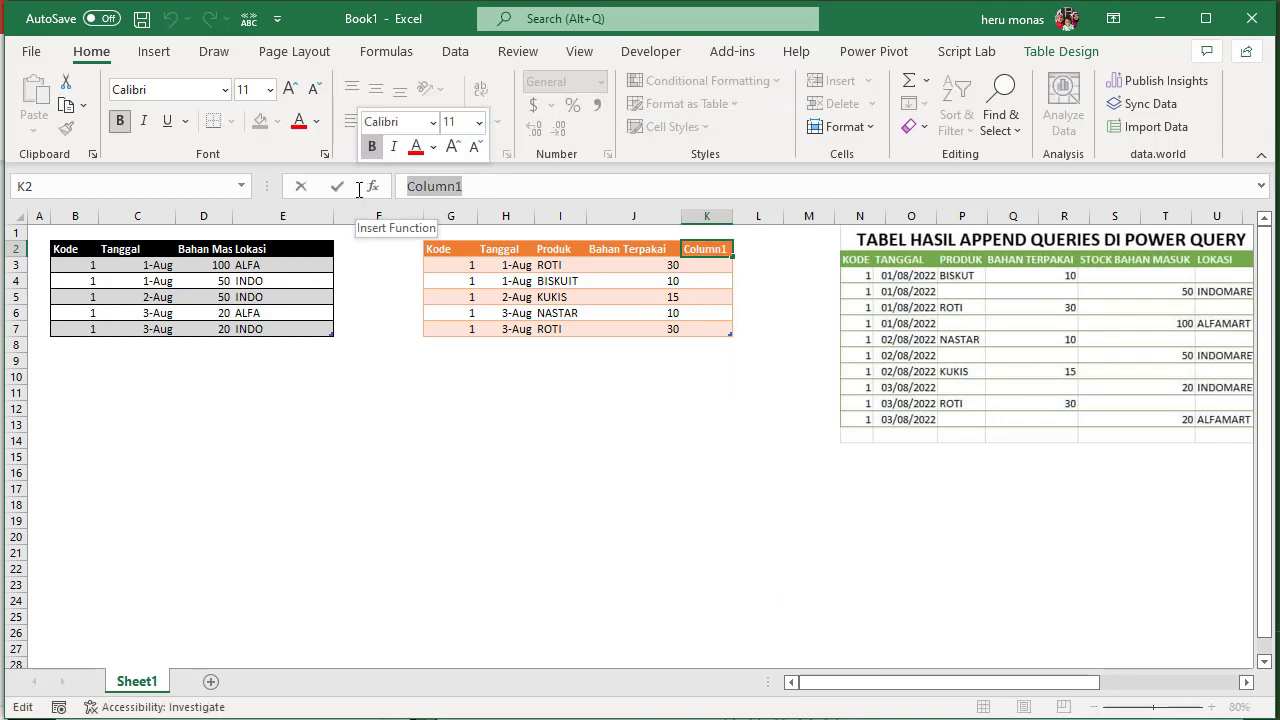
{"action": "type", "text": "Asal"}
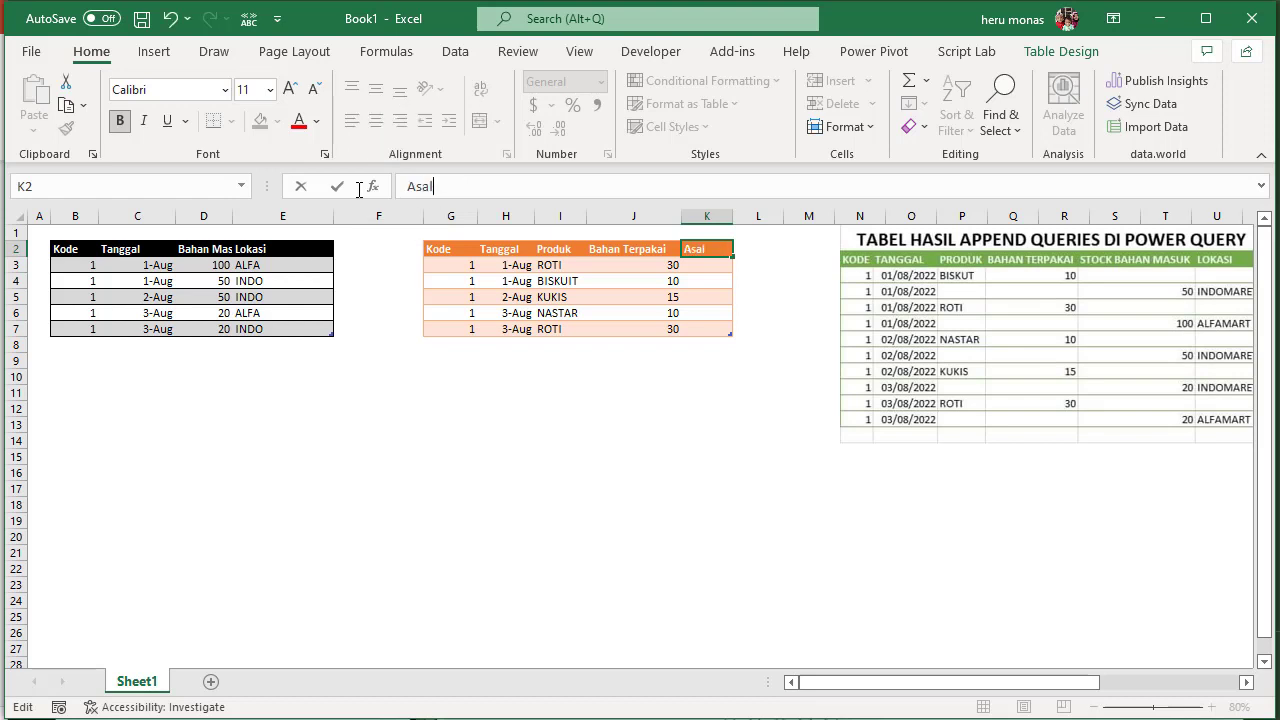
{"action": "type", "text": " bahan"}
{"action": "left_click", "coordinate": [568, 361]}
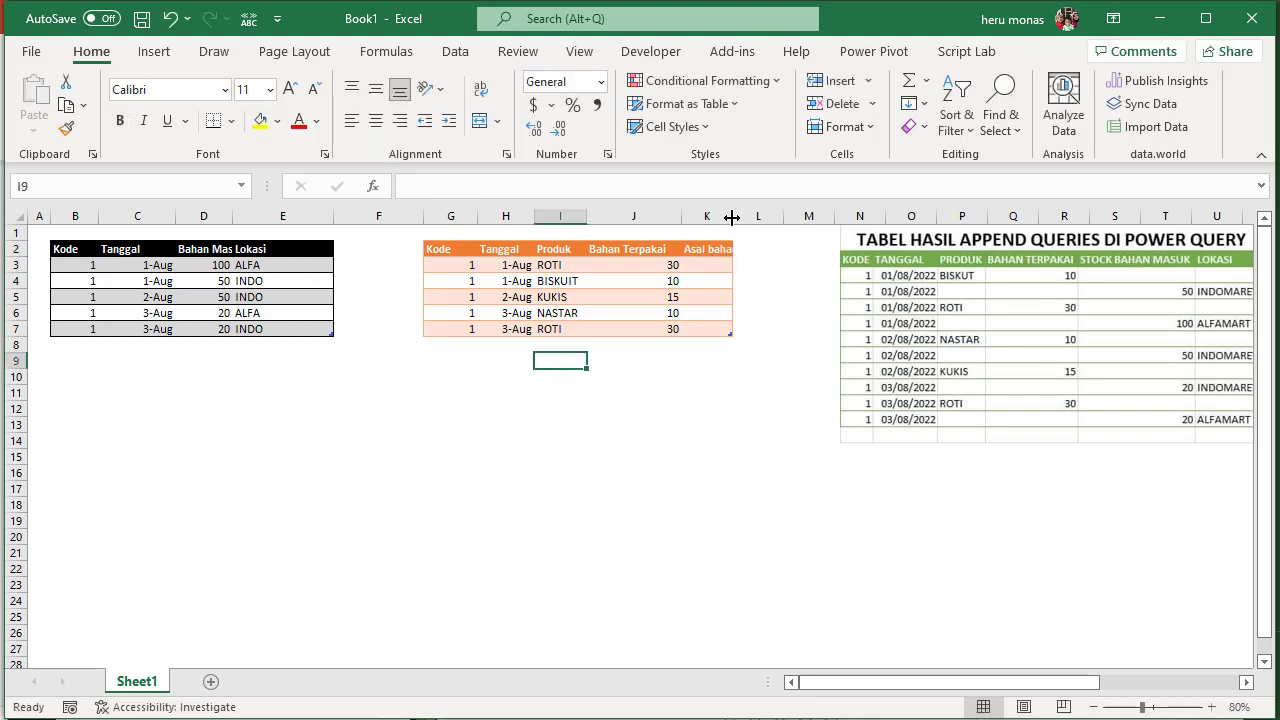
{"action": "left_click_drag", "start_coordinate": [732, 217], "coordinate": [789, 227]}
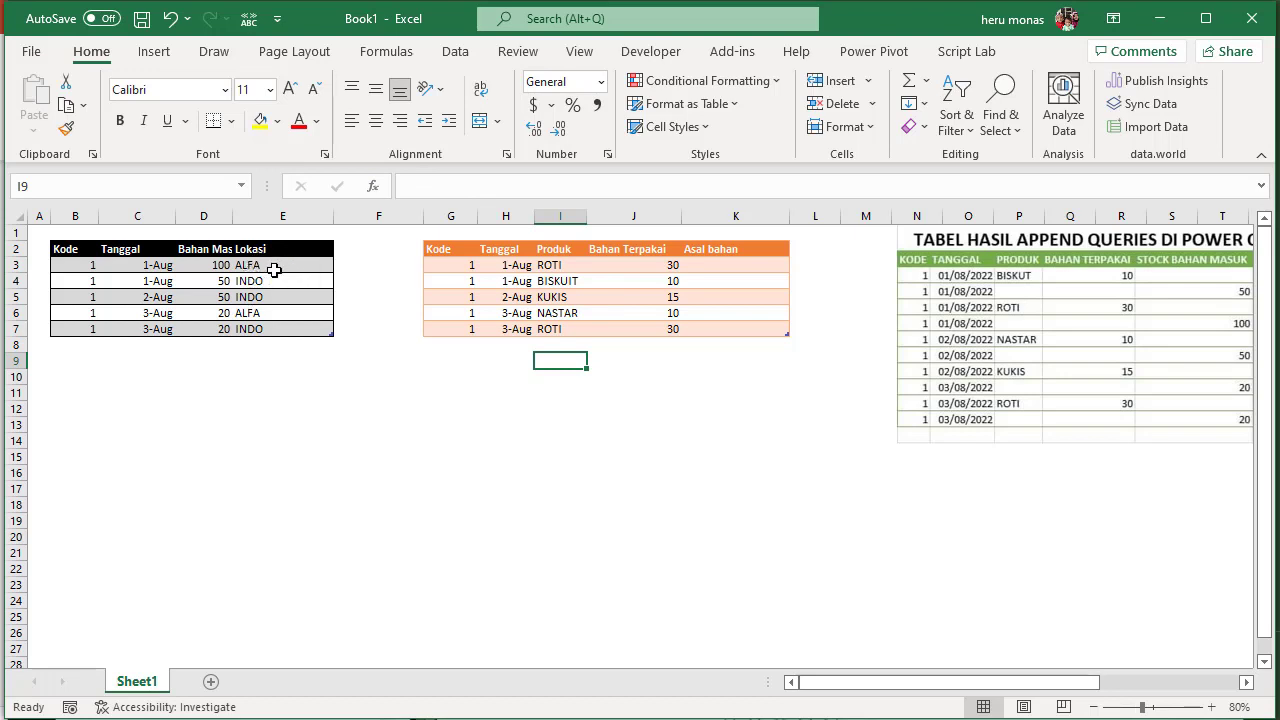
Step: Copy the Lokasi entries in E3:E7 and paste them as values into the Asal bahan column starting at K3
{"action": "left_click_drag", "start_coordinate": [274, 269], "coordinate": [270, 328]}
{"action": "key", "text": "ctrl+c"}
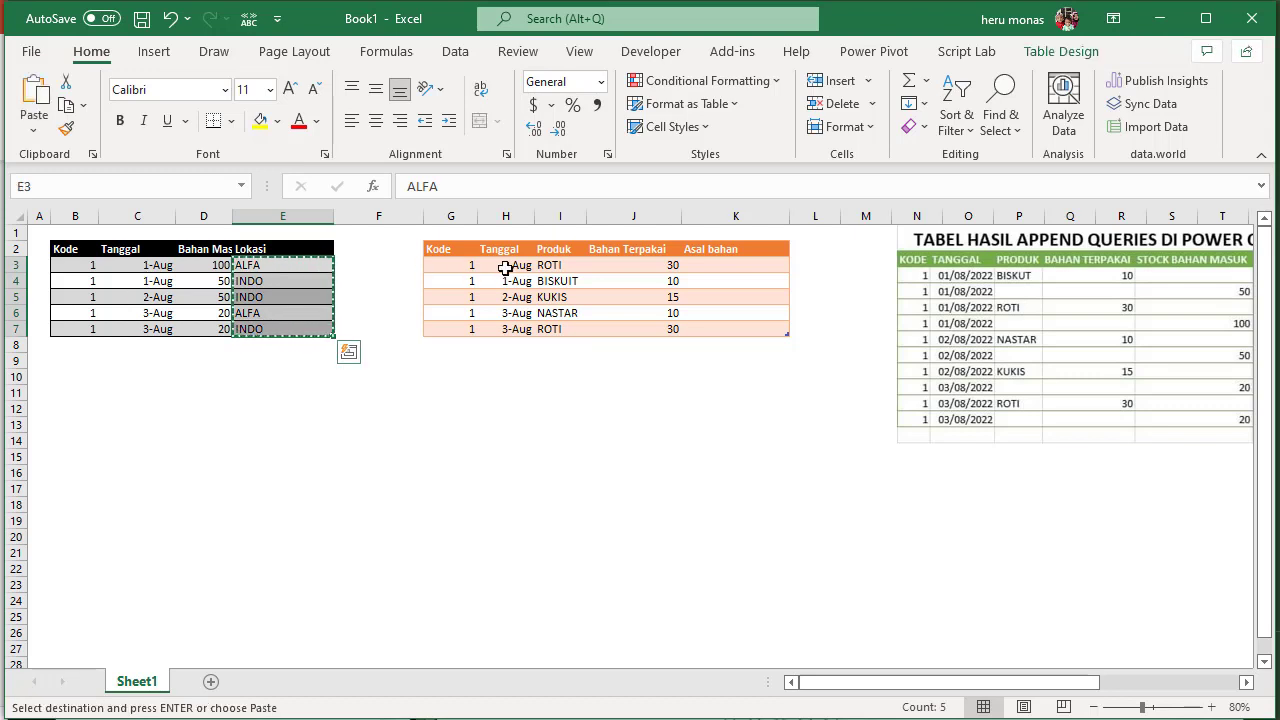
{"action": "left_click", "coordinate": [733, 269]}
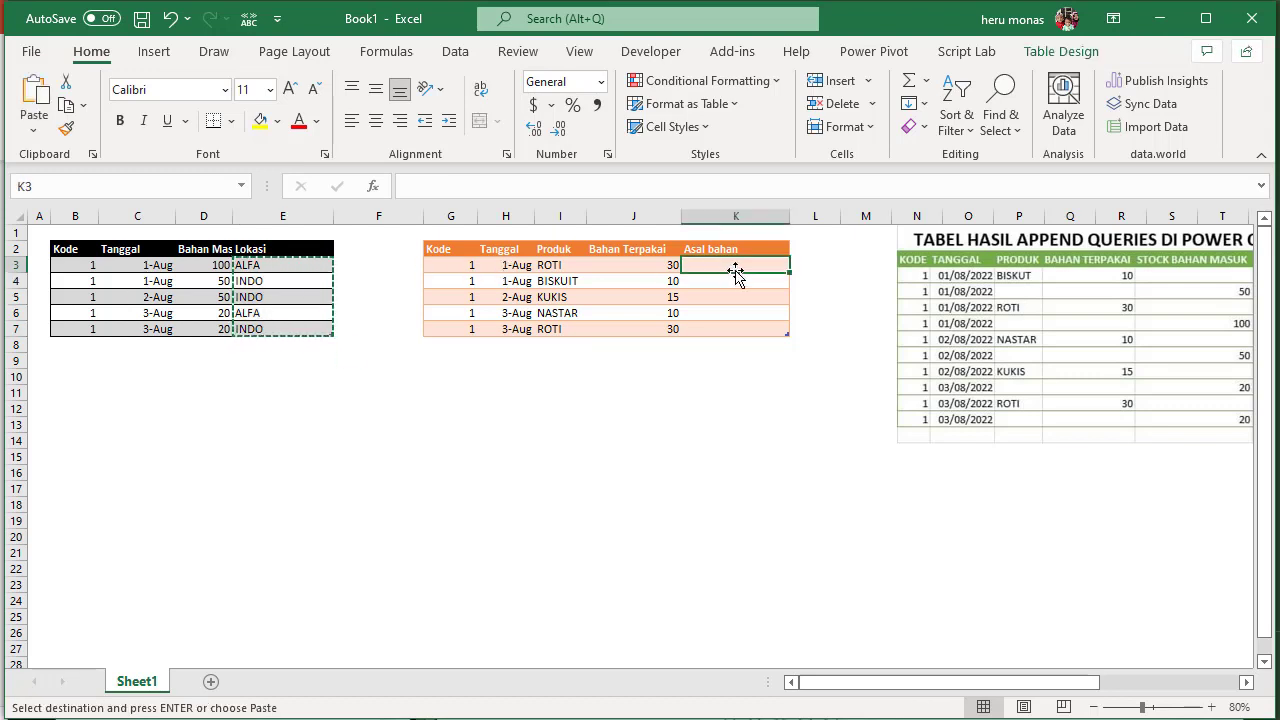
{"action": "right_click", "coordinate": [751, 265]}
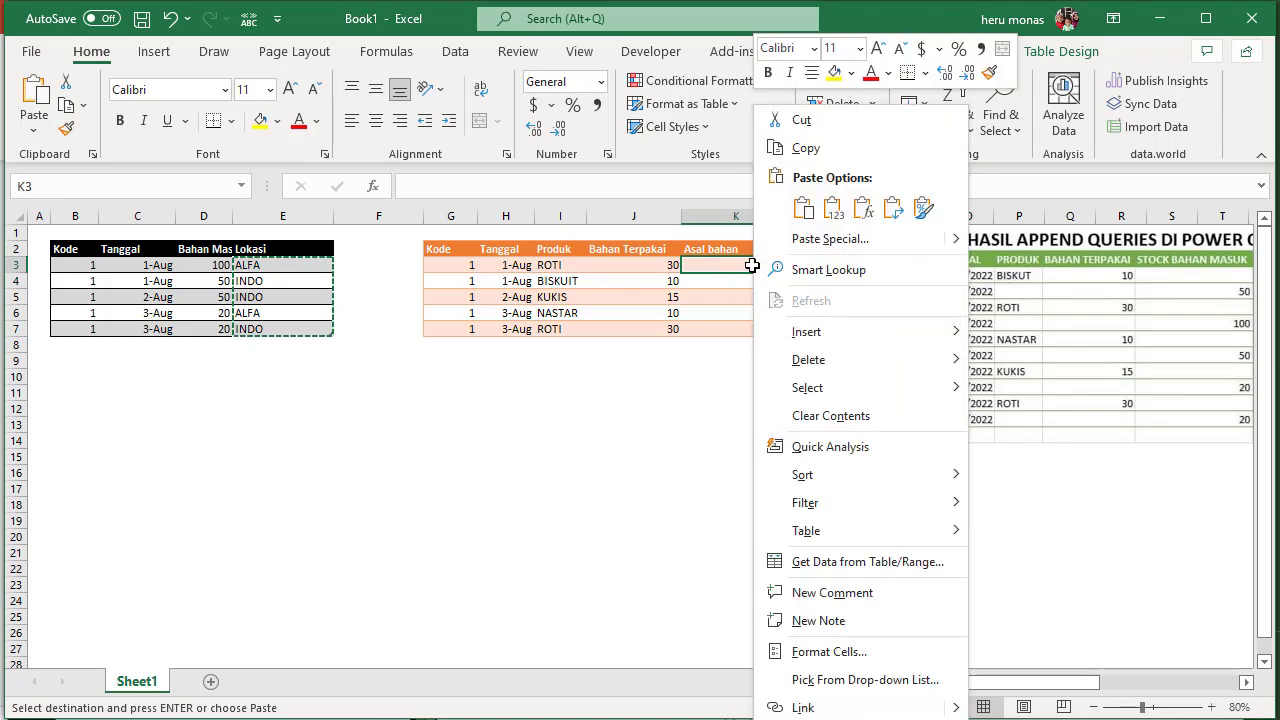
{"action": "left_click", "coordinate": [832, 207]}
{"action": "left_click", "coordinate": [726, 391]}
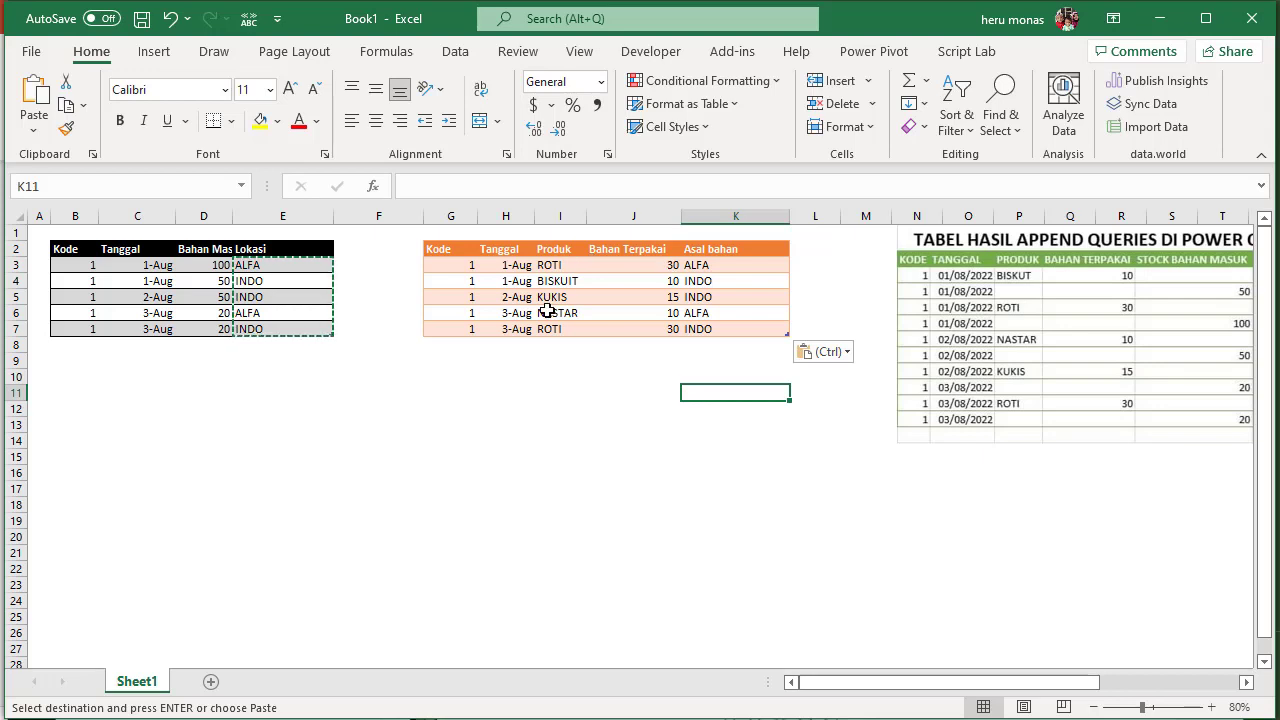
Step: Open the Produksi query for editing in the Power Query Editor from the workbook's query list
{"action": "left_click", "coordinate": [455, 51]}
{"action": "left_click", "coordinate": [294, 81]}
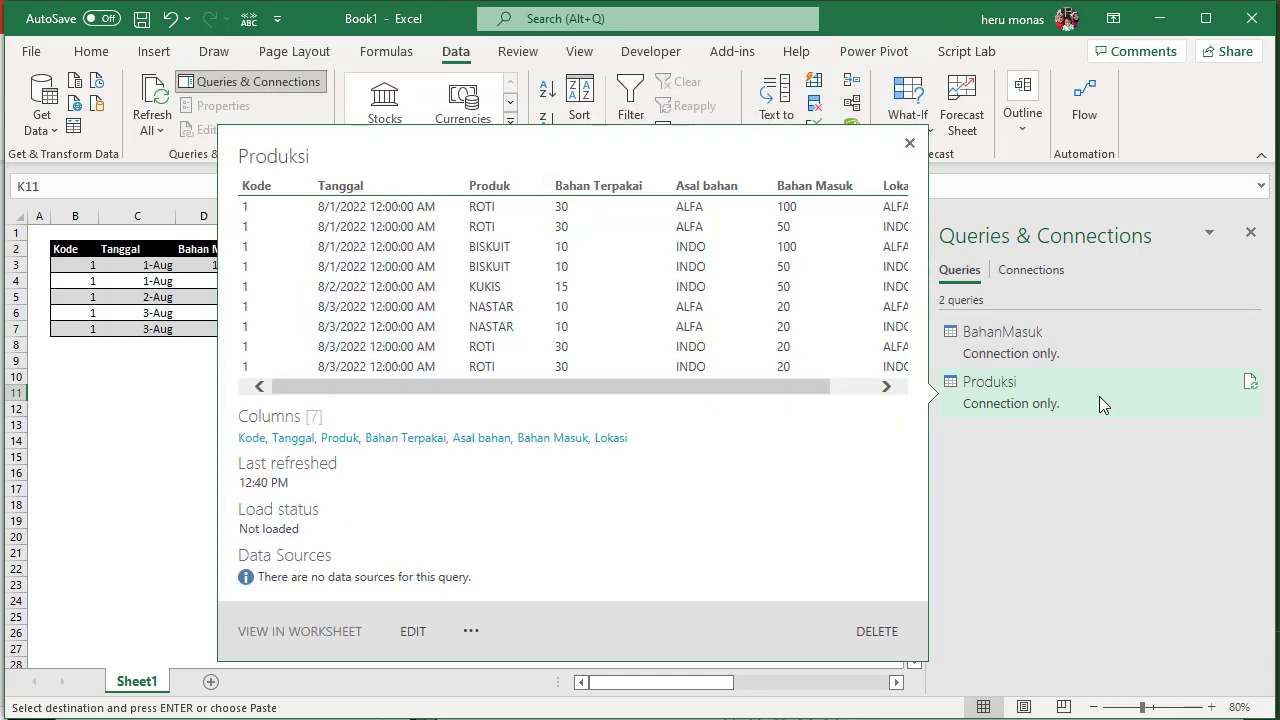
{"action": "right_click", "coordinate": [1099, 396]}
{"action": "left_click", "coordinate": [1147, 370]}
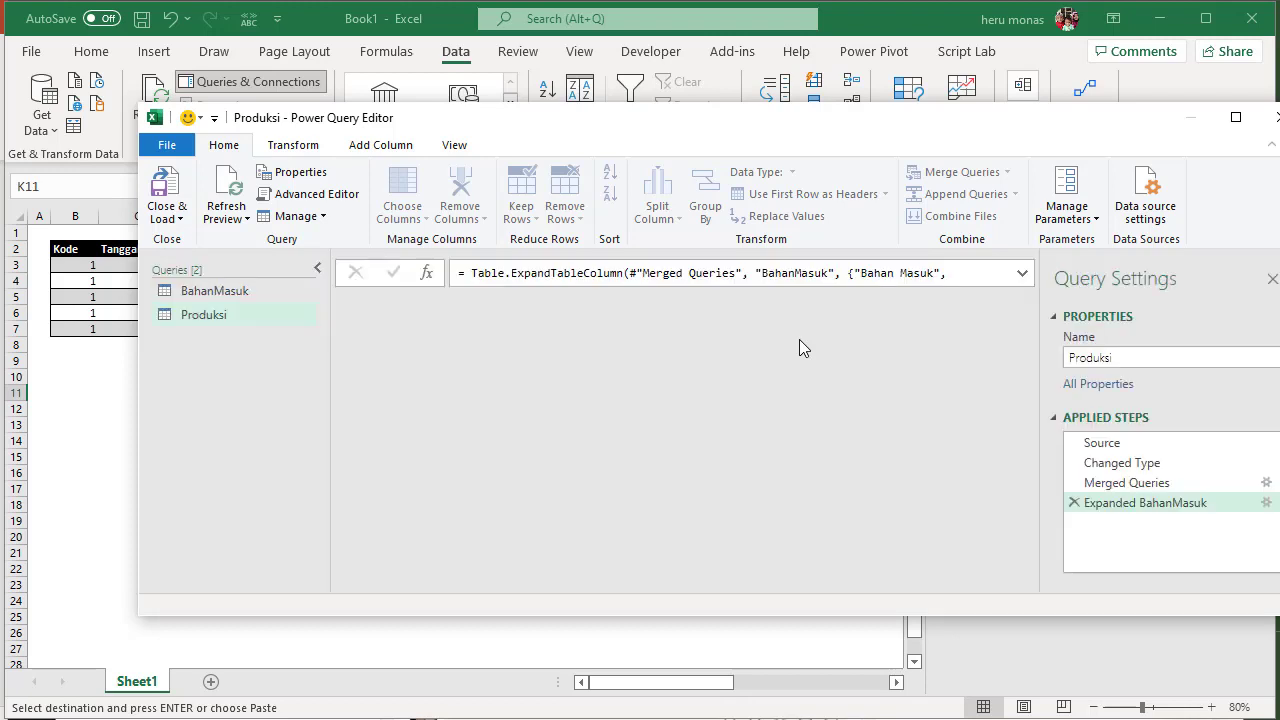
{"action": "left_click_drag", "start_coordinate": [800, 126], "coordinate": [736, 96]}
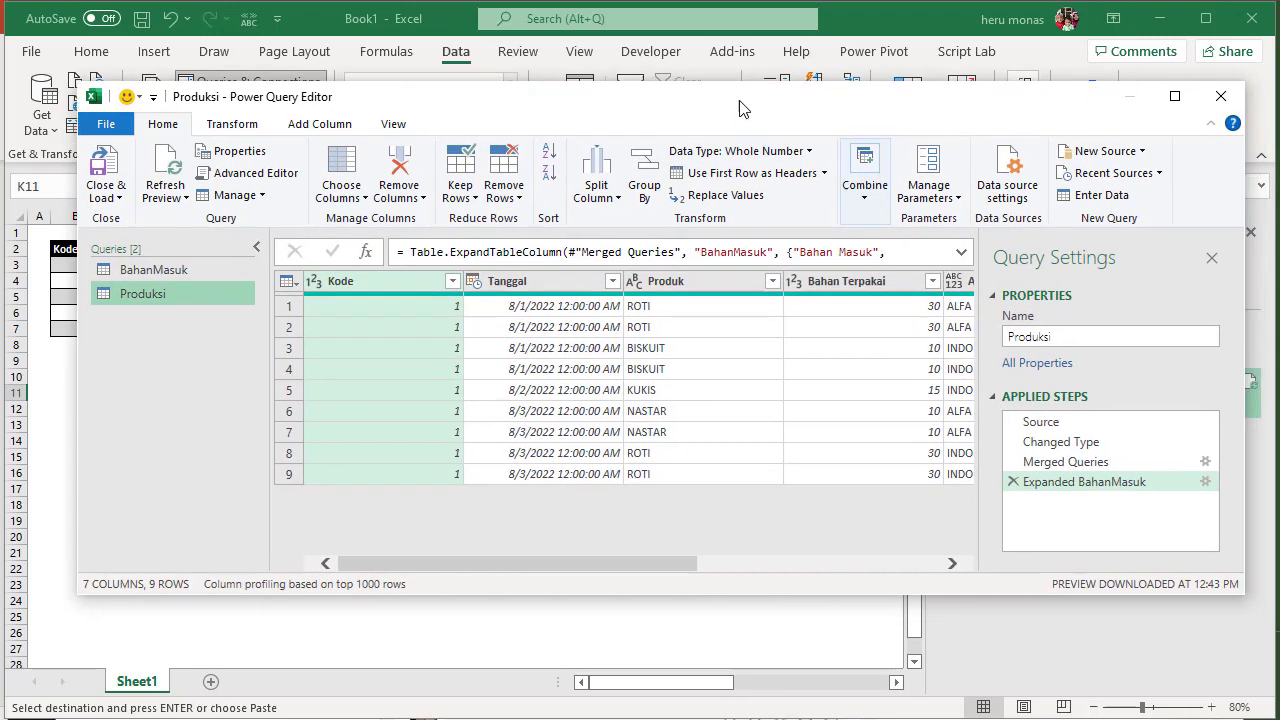
Step: Compare the Asal bahan, Bahan Masuk and Lokasi columns across the rows of the Produksi query preview
{"action": "left_click_drag", "start_coordinate": [569, 550], "coordinate": [852, 557]}
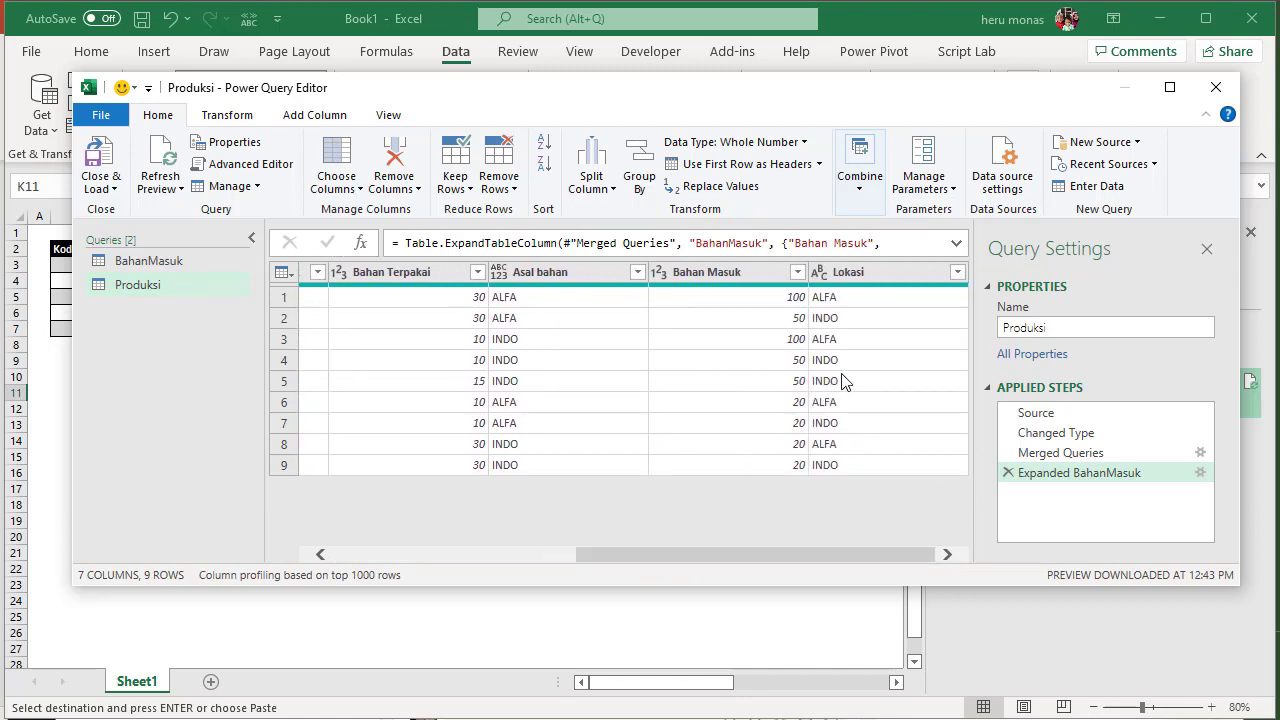
{"action": "double_click", "coordinate": [159, 281]}
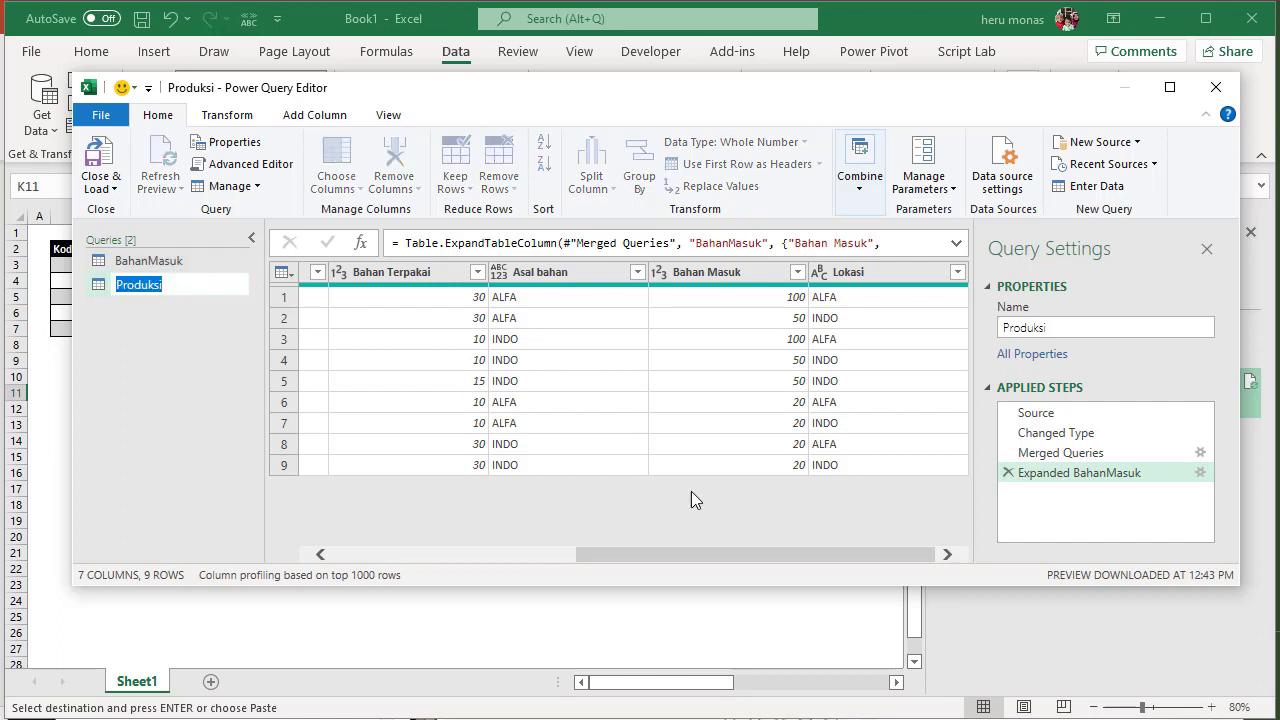
{"action": "key", "text": "Return"}
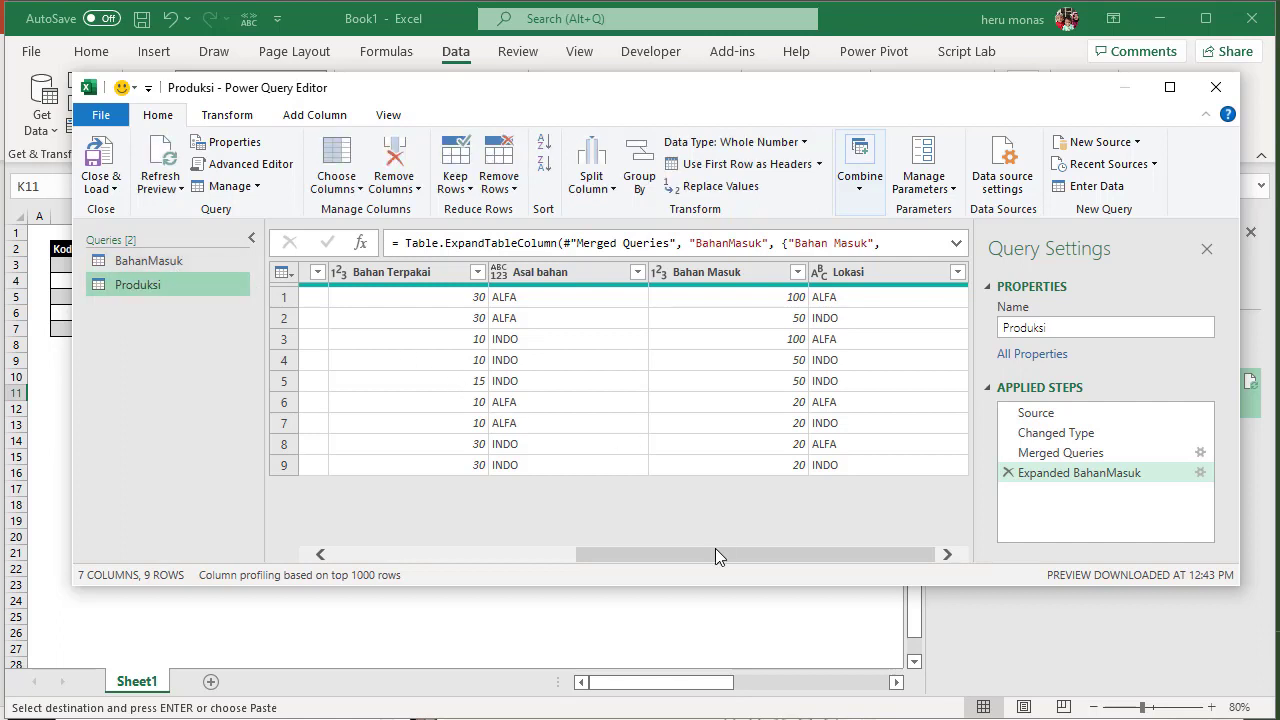
{"action": "left_click_drag", "start_coordinate": [715, 548], "coordinate": [946, 494]}
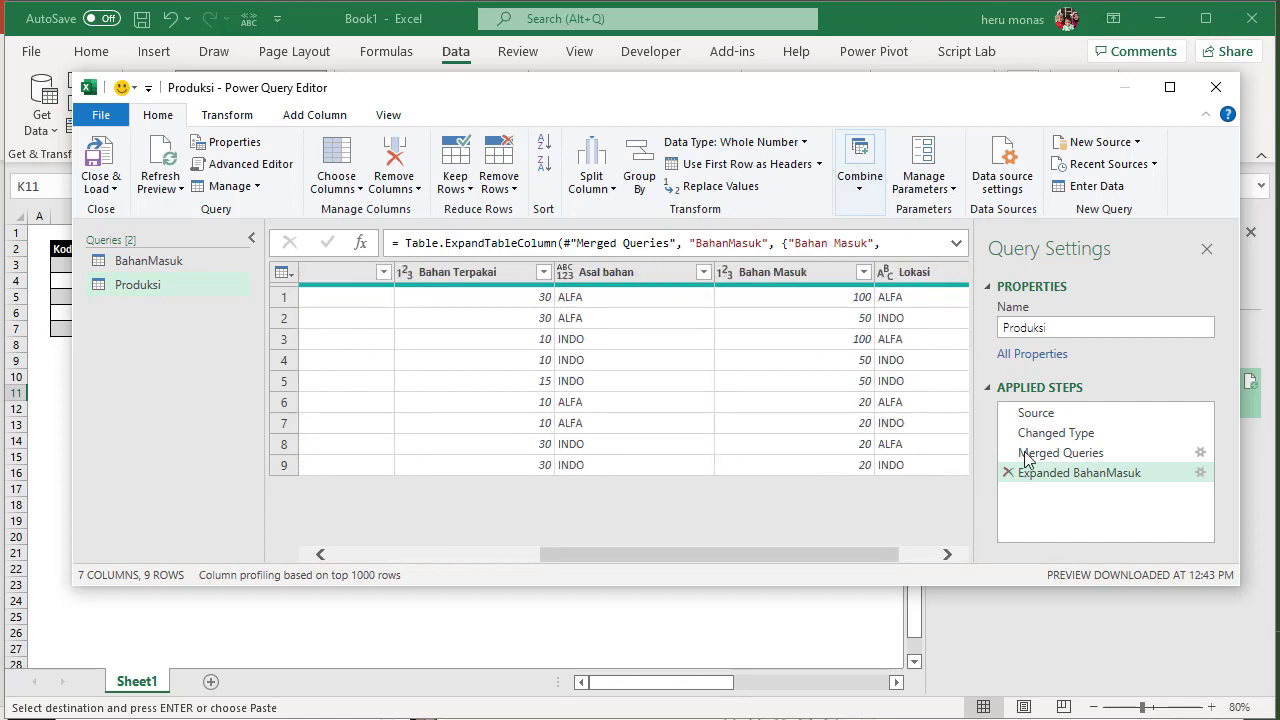
Step: Review the Produksi query's applied steps and delete Expanded BahanMasuk, Merged Queries and Changed Type, keeping only Source
{"action": "left_click", "coordinate": [1047, 418]}
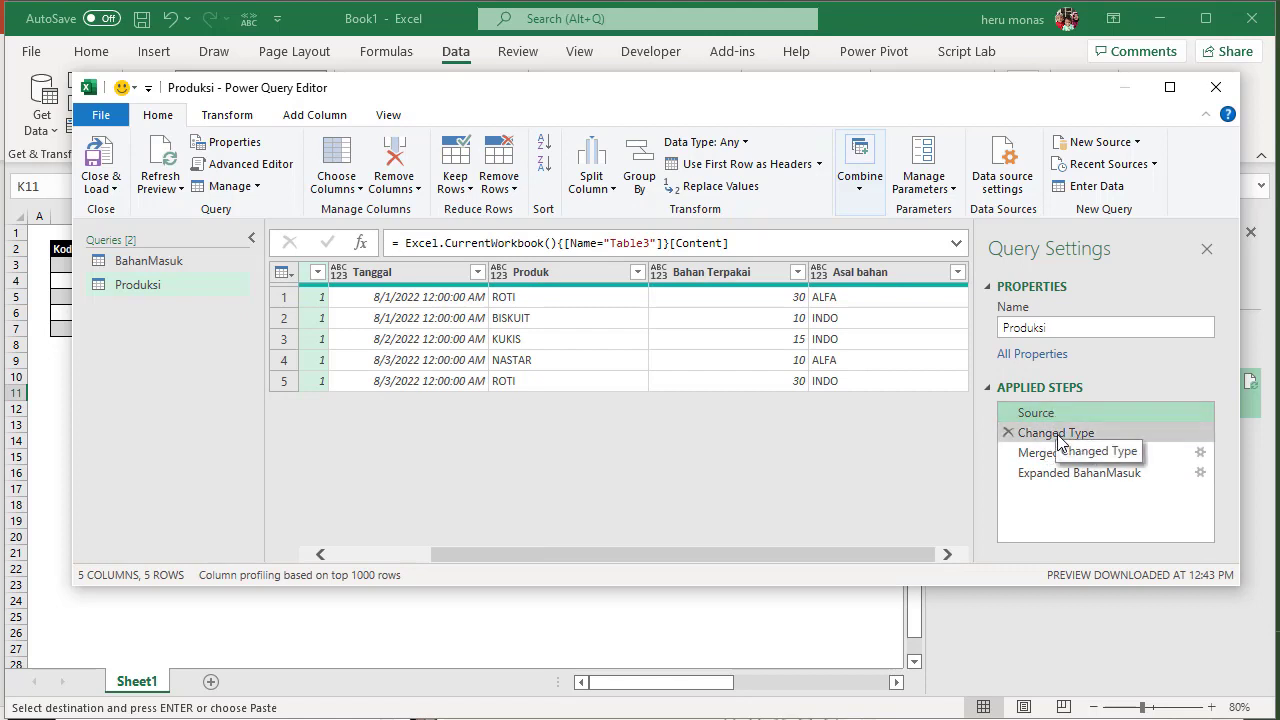
{"action": "left_click", "coordinate": [1052, 434]}
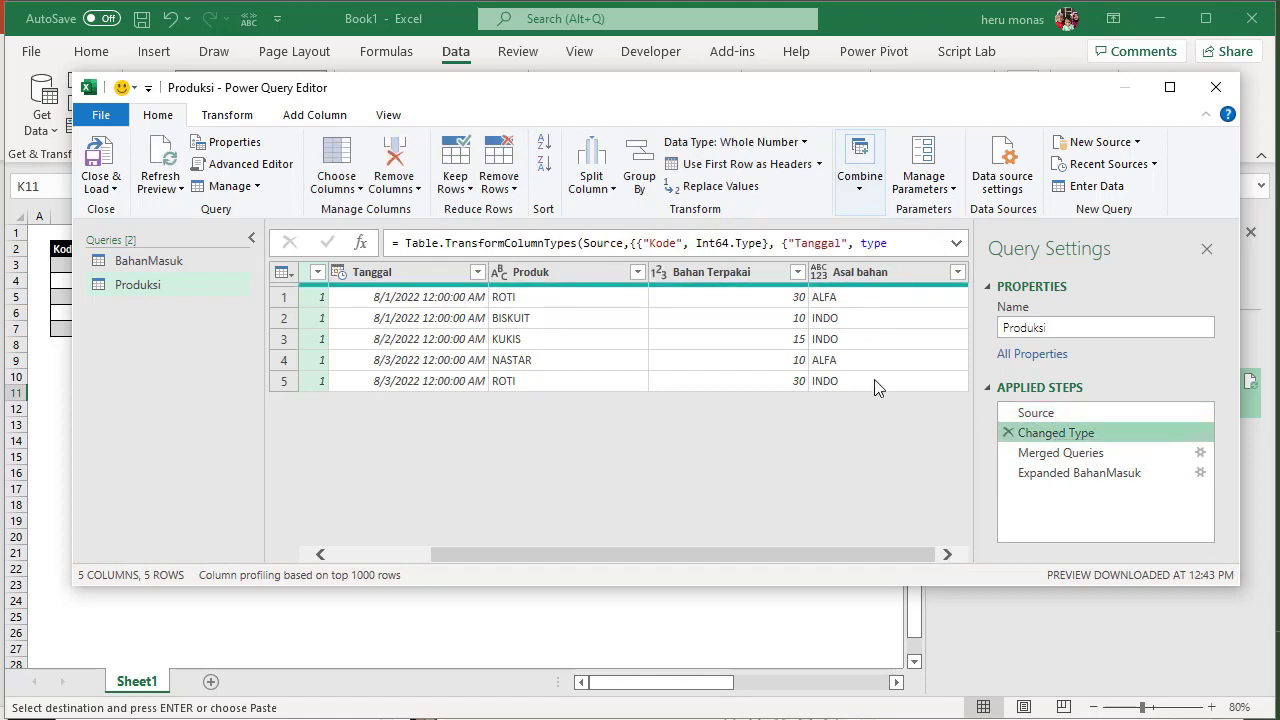
{"action": "left_click", "coordinate": [1066, 476]}
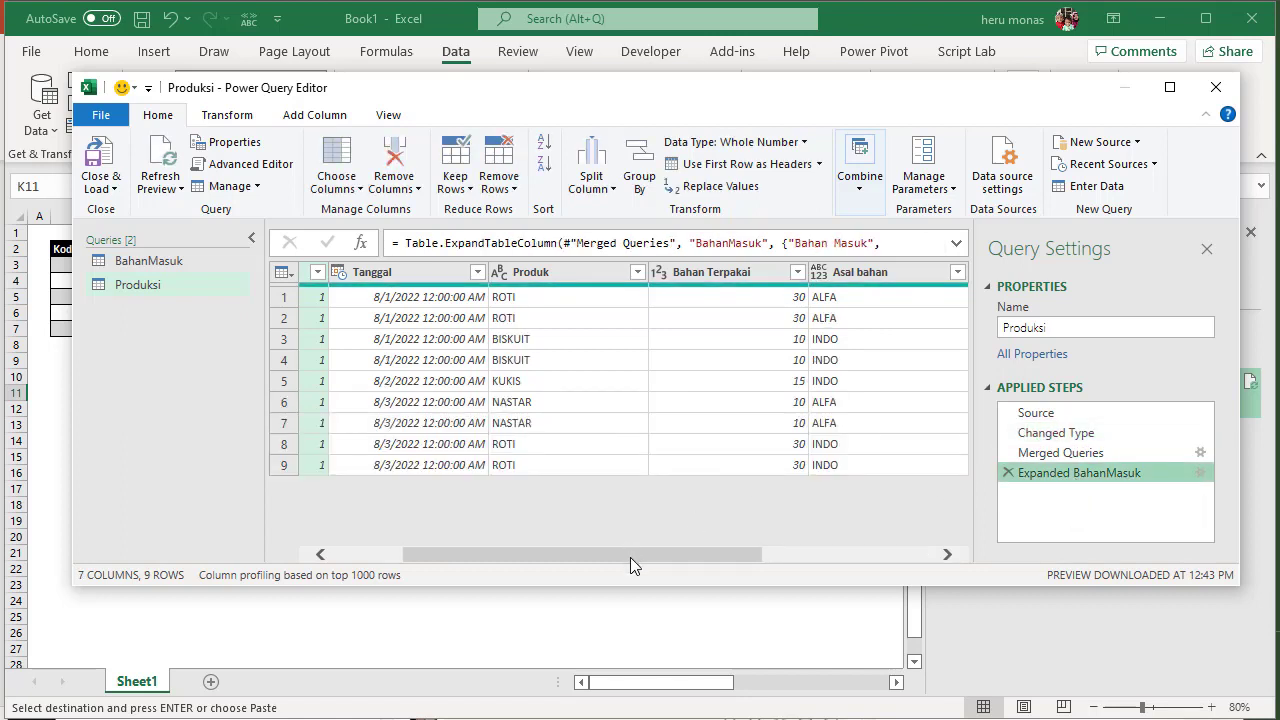
{"action": "left_click_drag", "start_coordinate": [764, 555], "coordinate": [927, 559]}
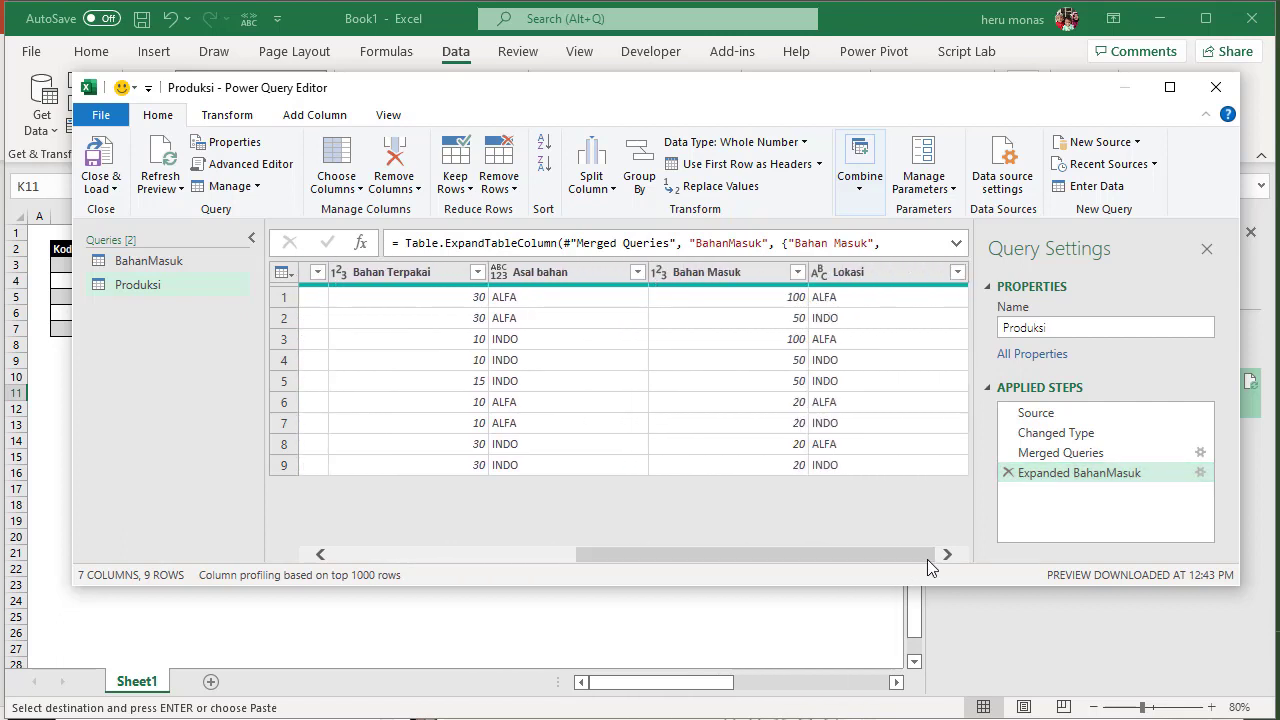
{"action": "left_click", "coordinate": [1008, 472]}
{"action": "left_click", "coordinate": [1008, 452]}
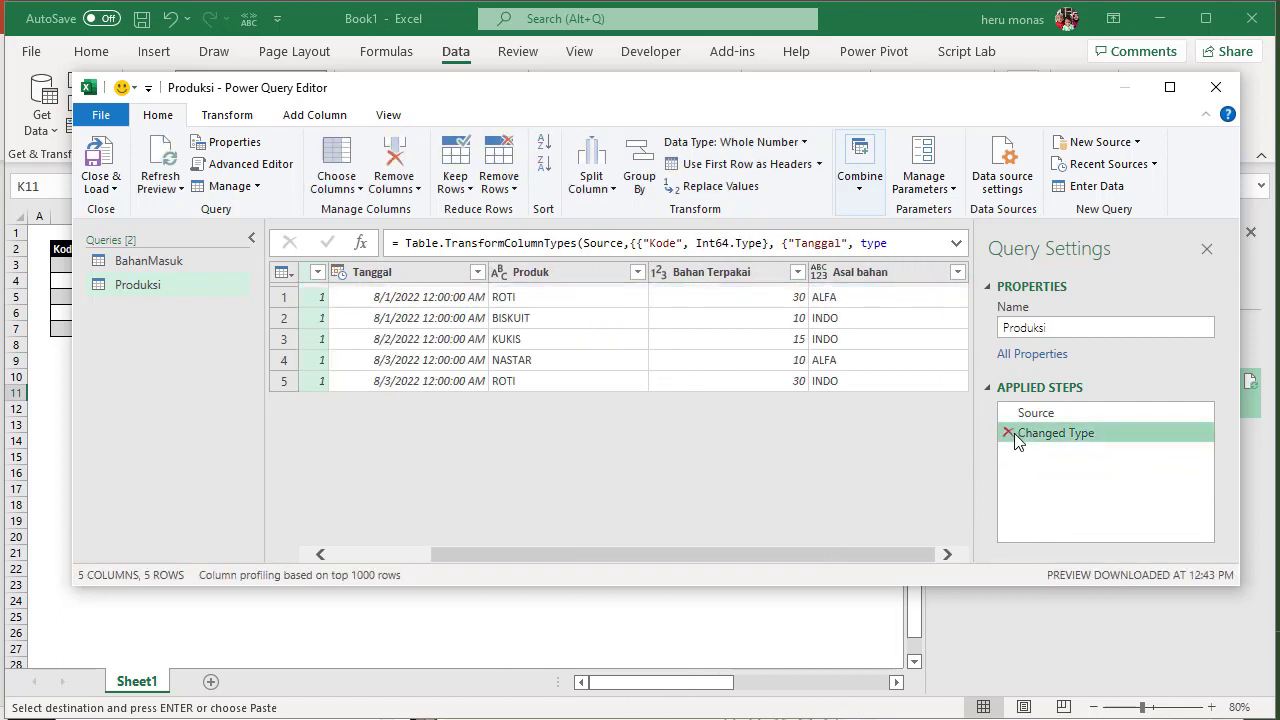
{"action": "left_click", "coordinate": [1009, 433]}
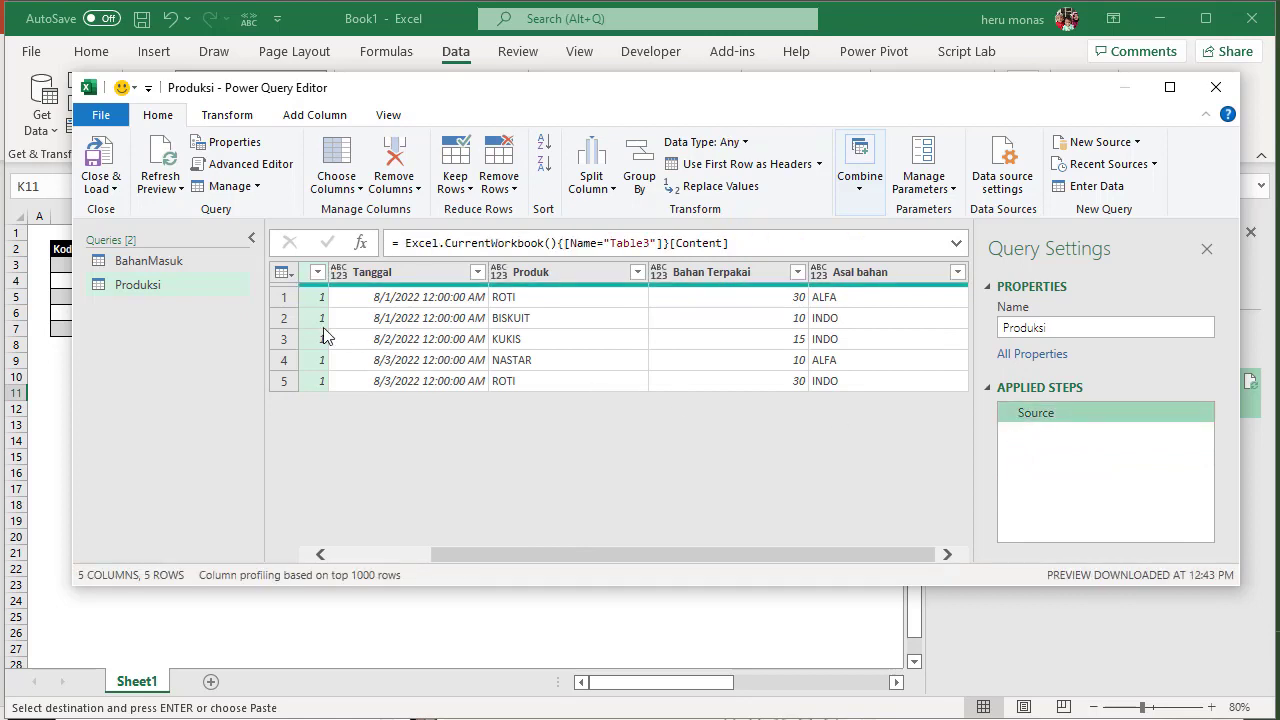
Step: Start merging the Produksi query with another query and choose BahanMasuk as the second table
{"action": "left_click", "coordinate": [201, 291]}
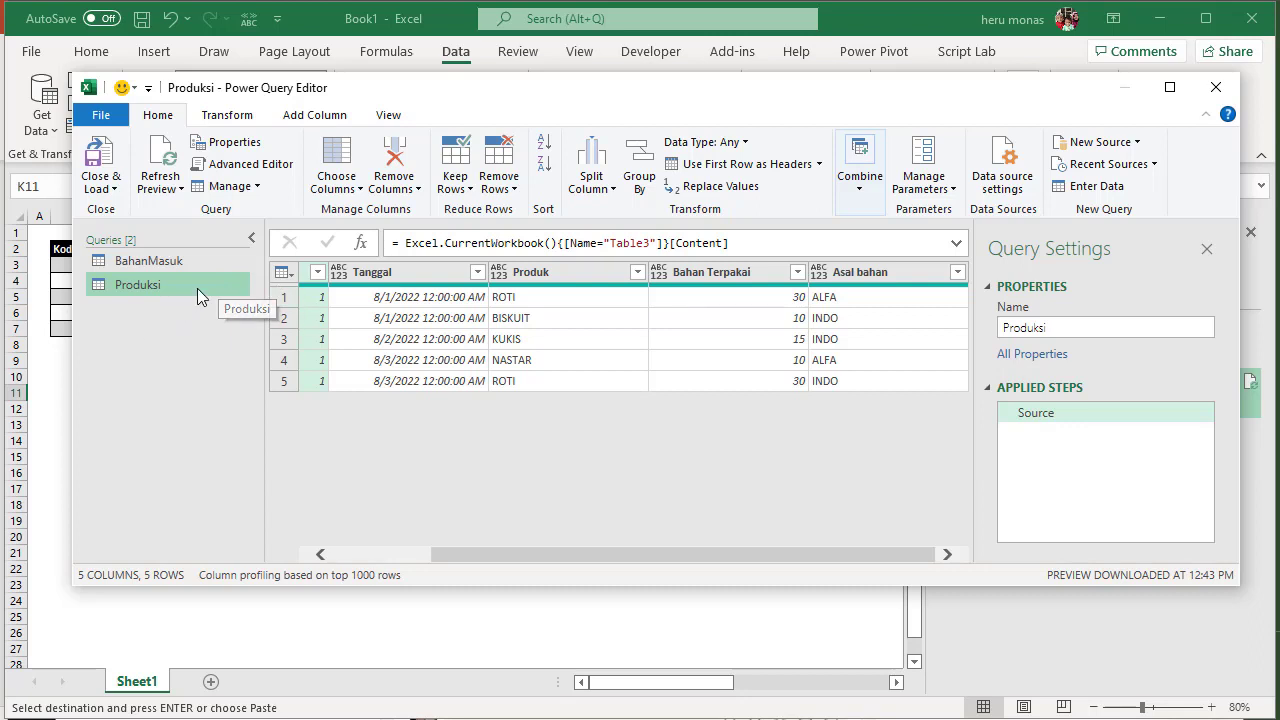
{"action": "left_click", "coordinate": [862, 196]}
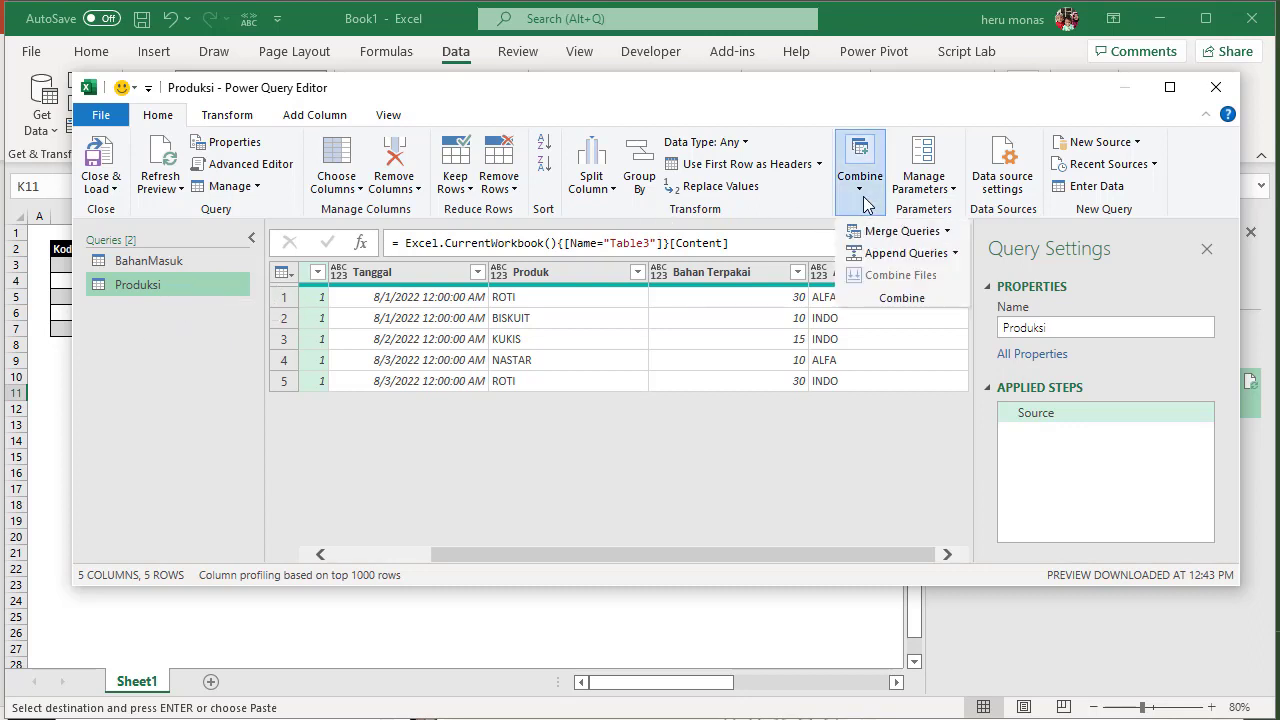
{"action": "left_click", "coordinate": [918, 242]}
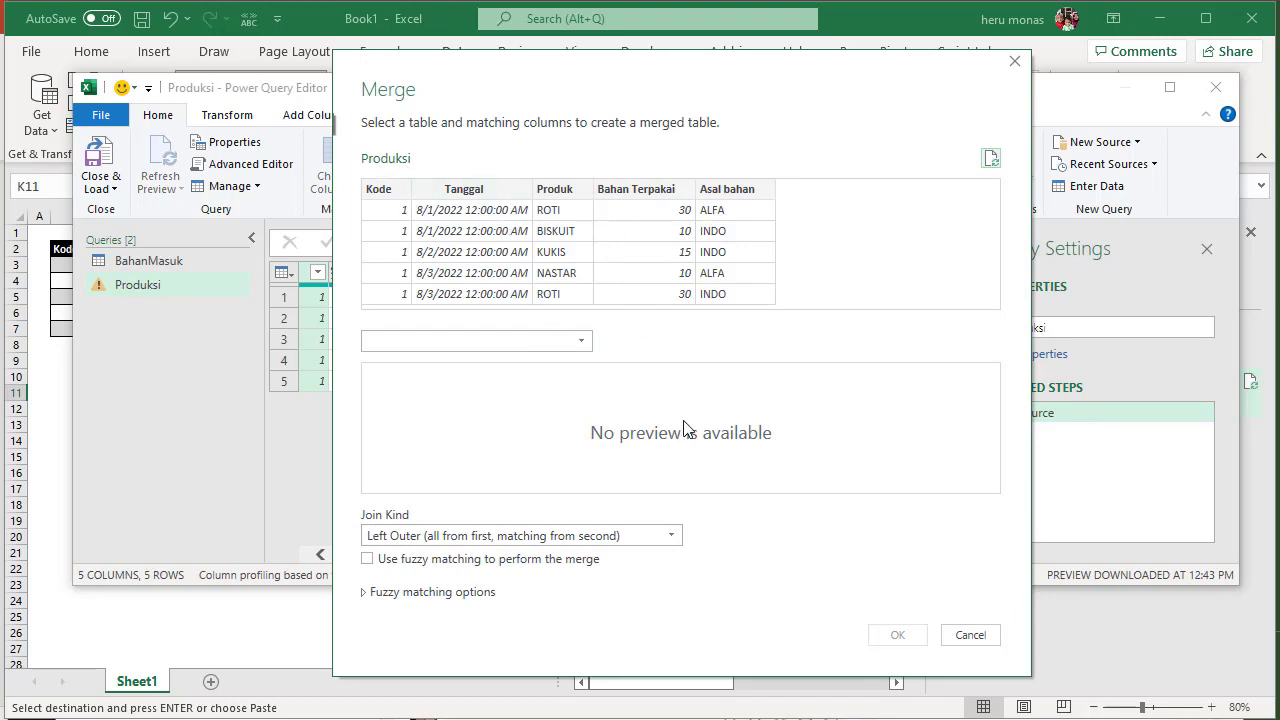
{"action": "left_click", "coordinate": [582, 343]}
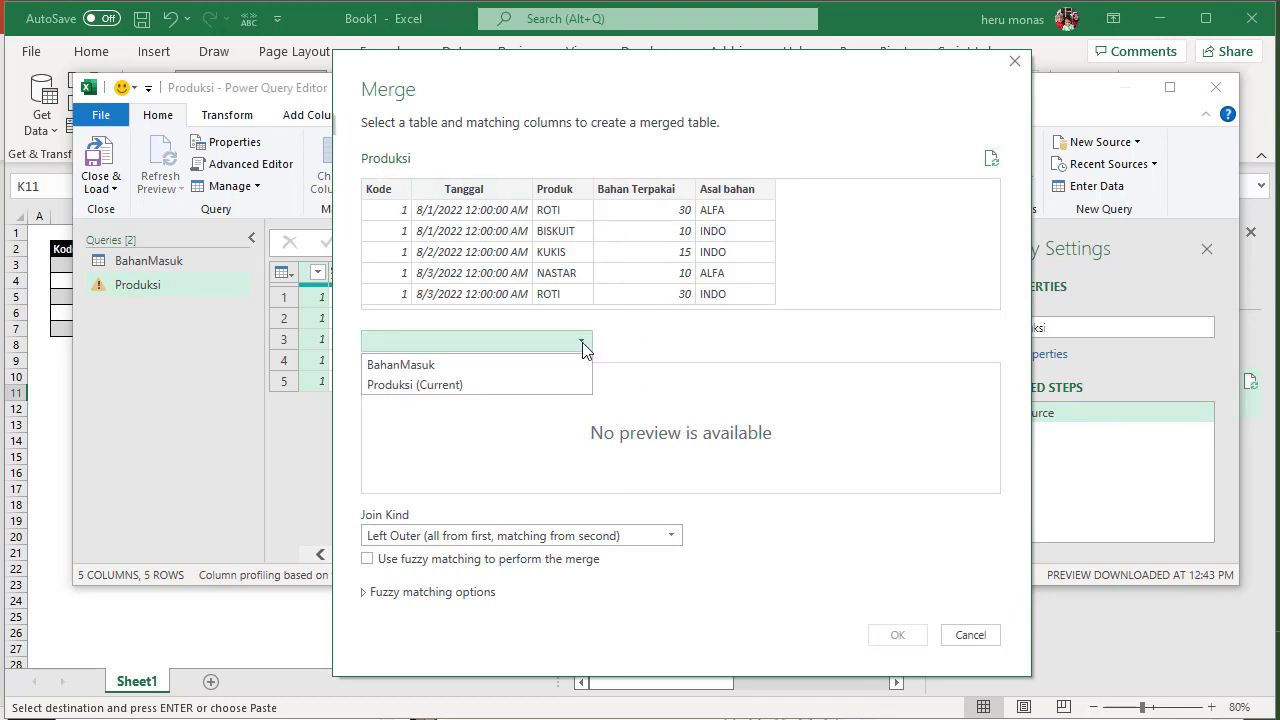
{"action": "left_click", "coordinate": [497, 365]}
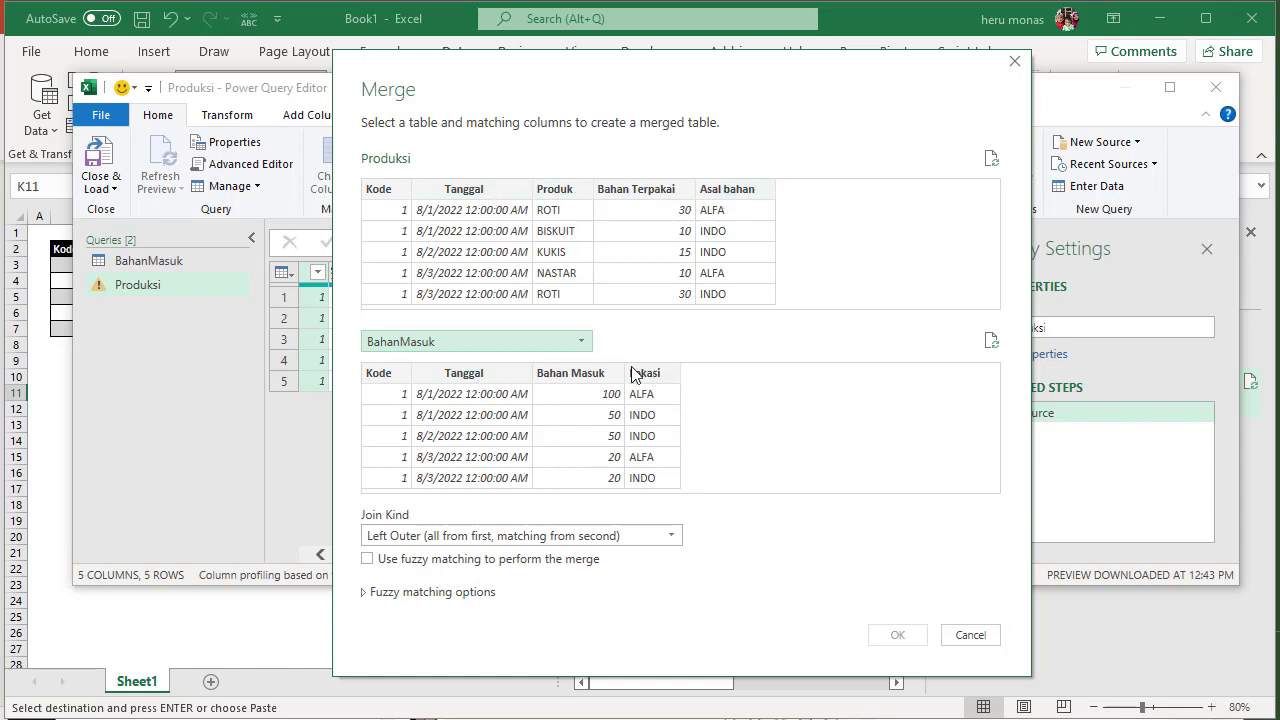
Step: Merge the two tables with a Left Outer join, matching Tanggal to Tanggal and Asal bahan to Lokasi
{"action": "left_click", "coordinate": [479, 189]}
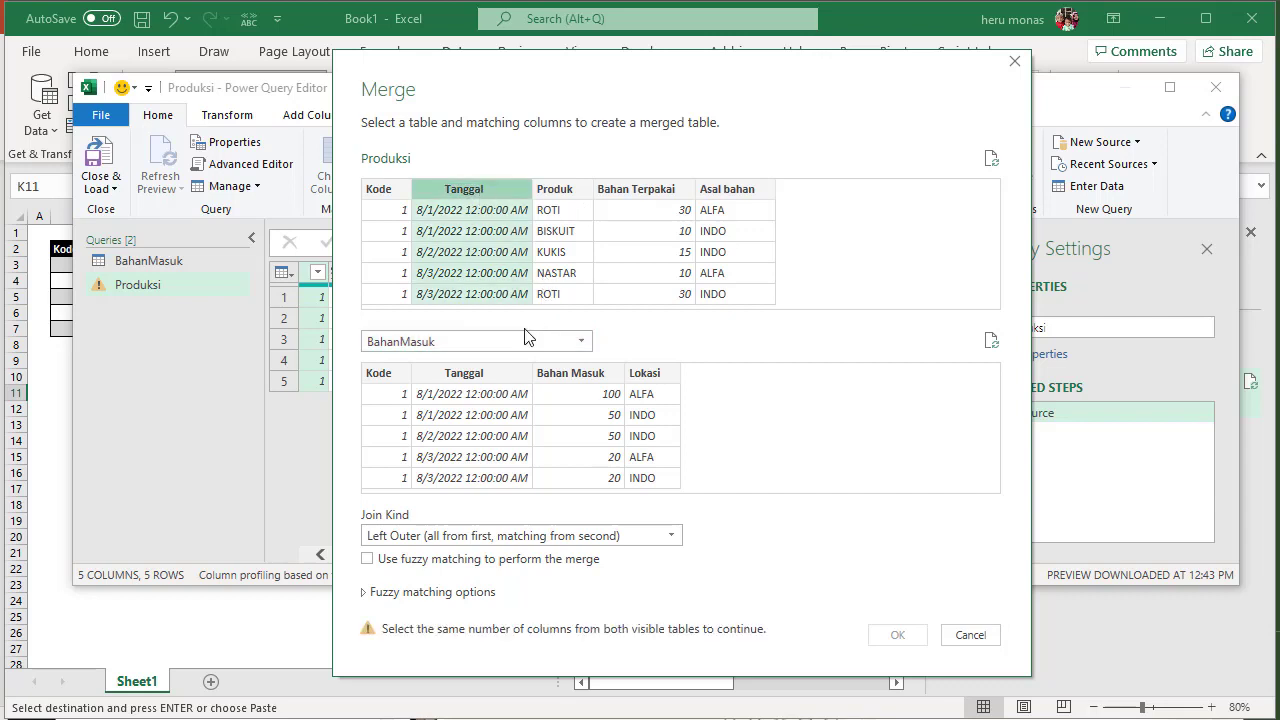
{"action": "left_click", "coordinate": [482, 374]}
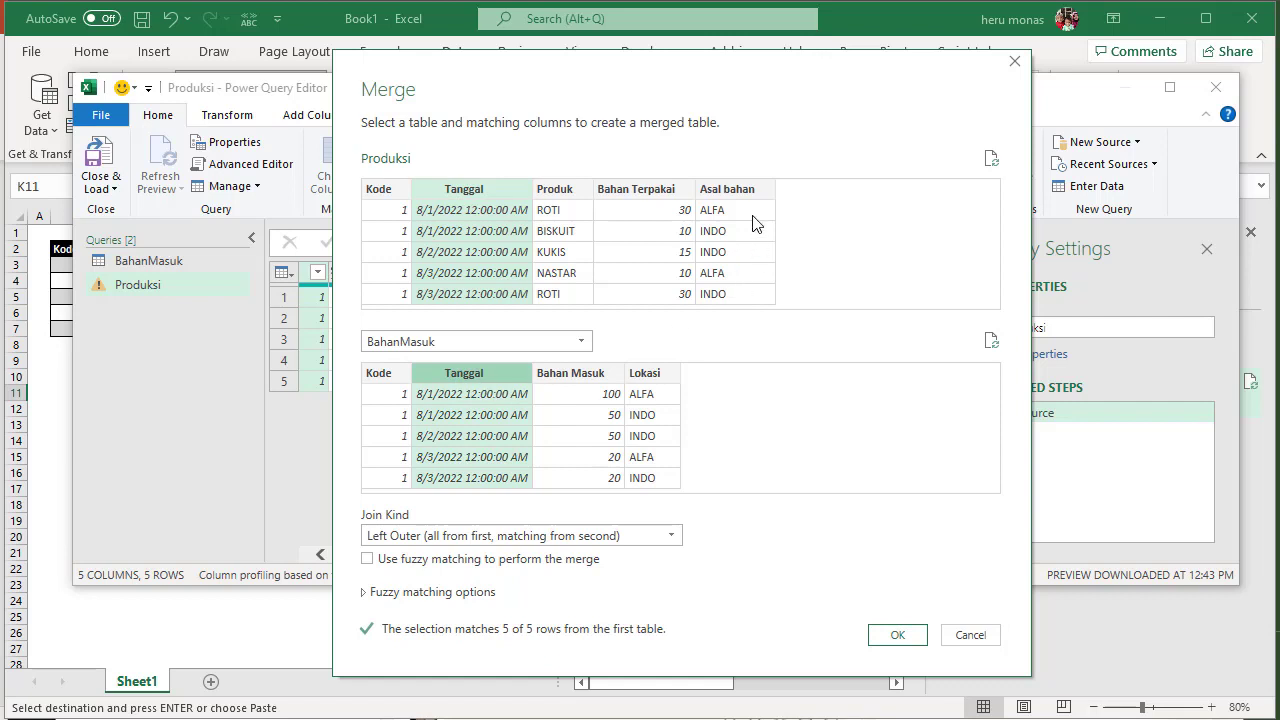
{"action": "left_click", "coordinate": [750, 190]}
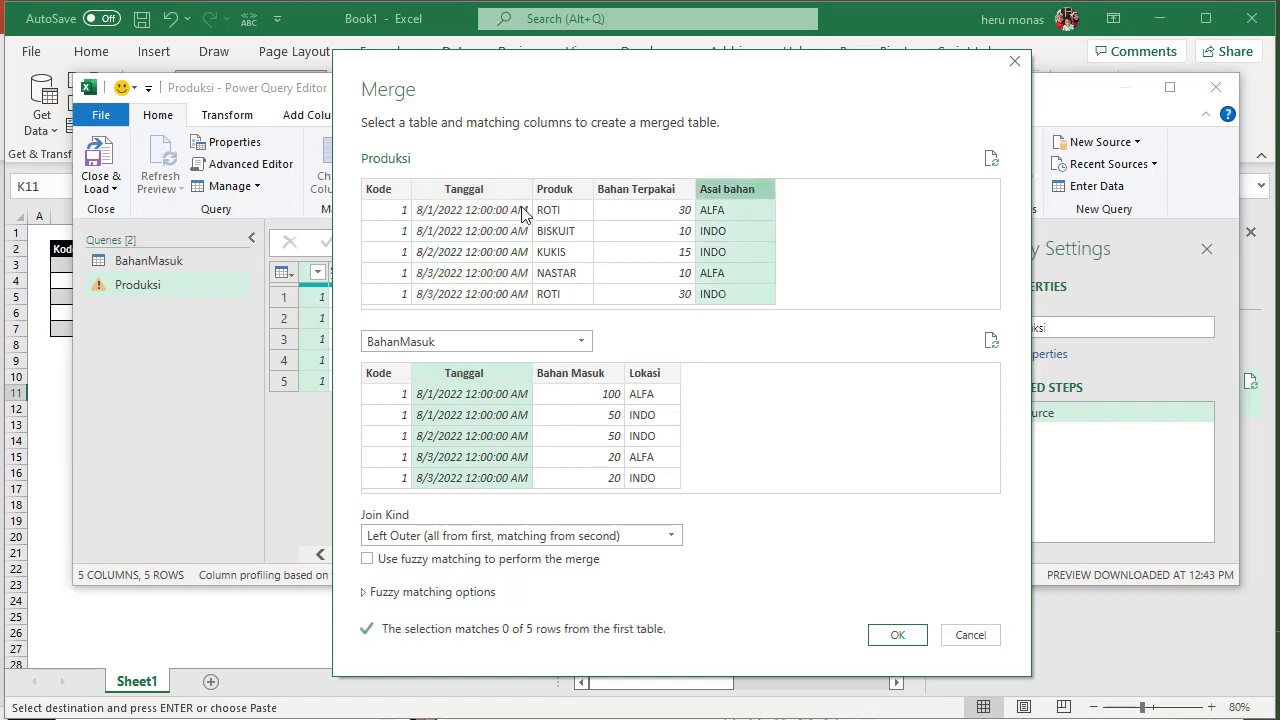
{"action": "left_click", "coordinate": [499, 186]}
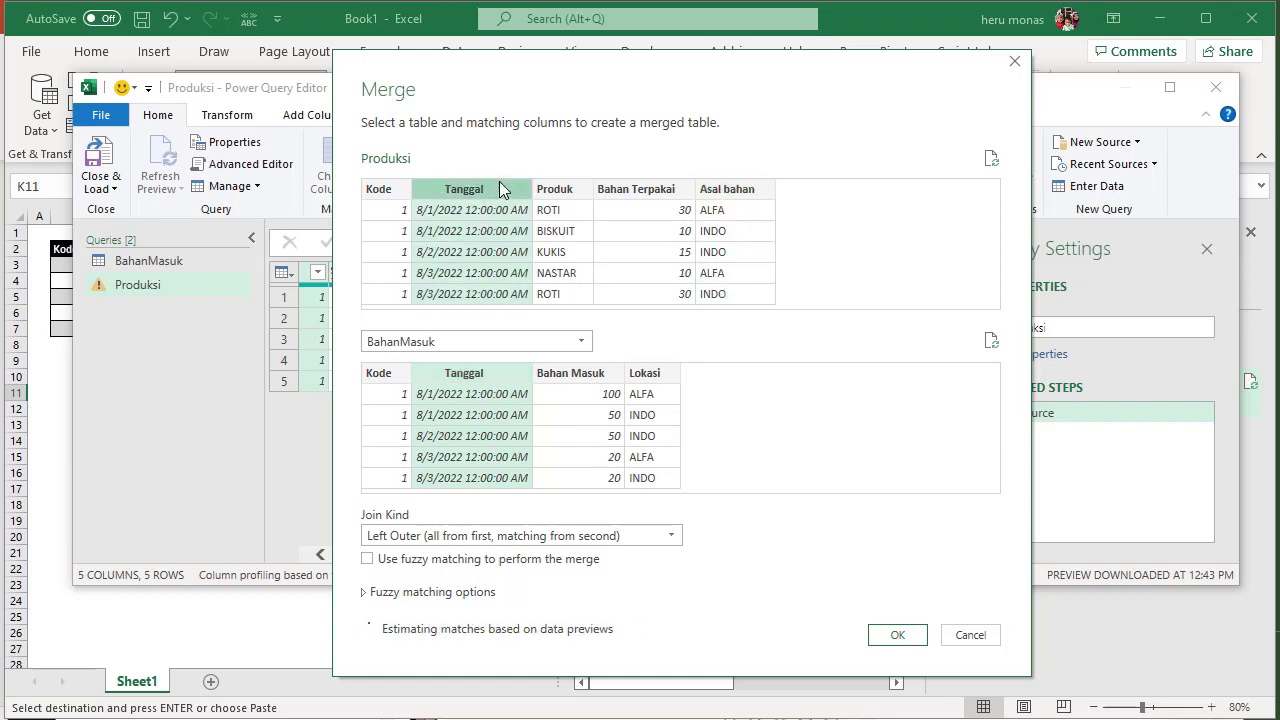
{"action": "left_click", "coordinate": [735, 192], "text": "ctrl"}
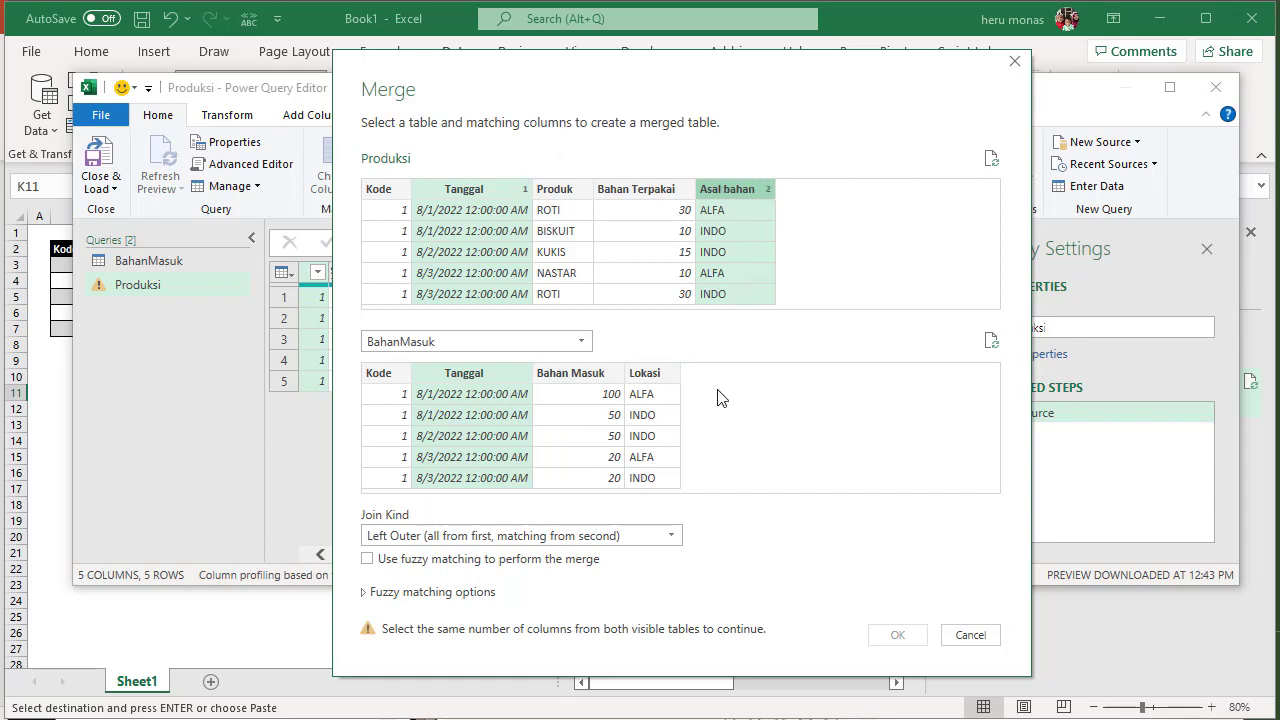
{"action": "left_click", "coordinate": [647, 383], "text": "ctrl"}
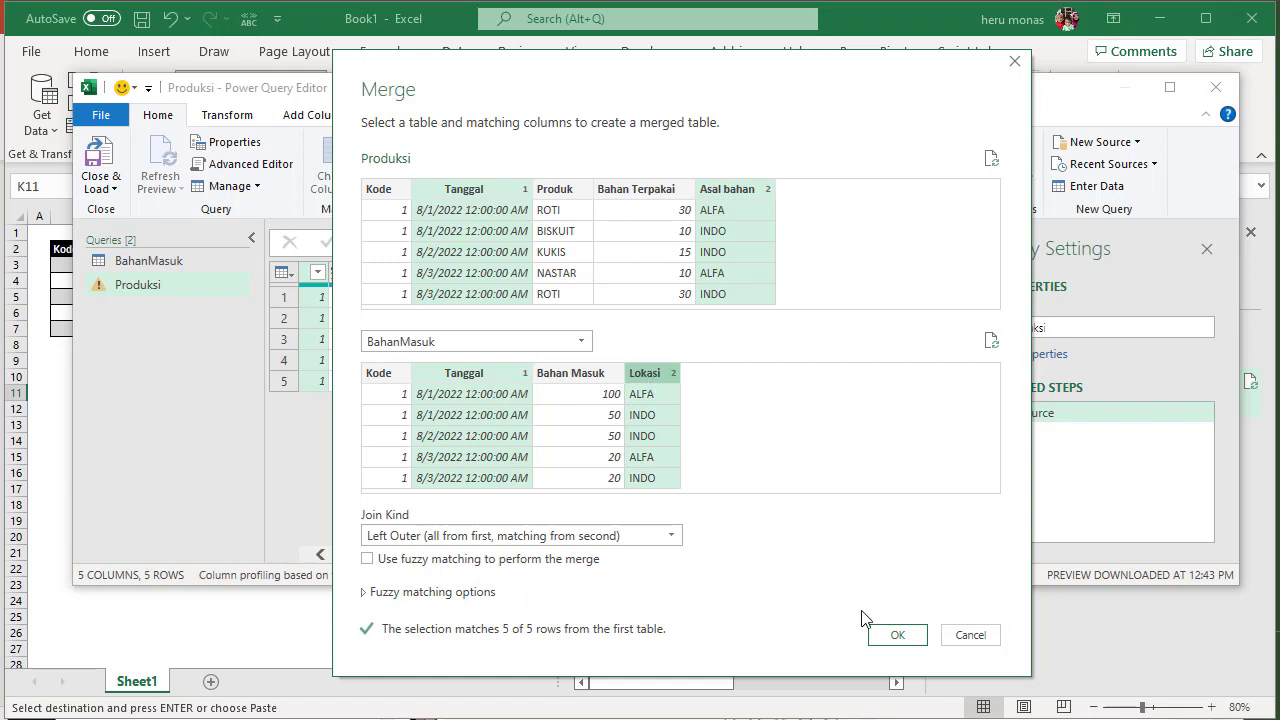
{"action": "left_click", "coordinate": [895, 634]}
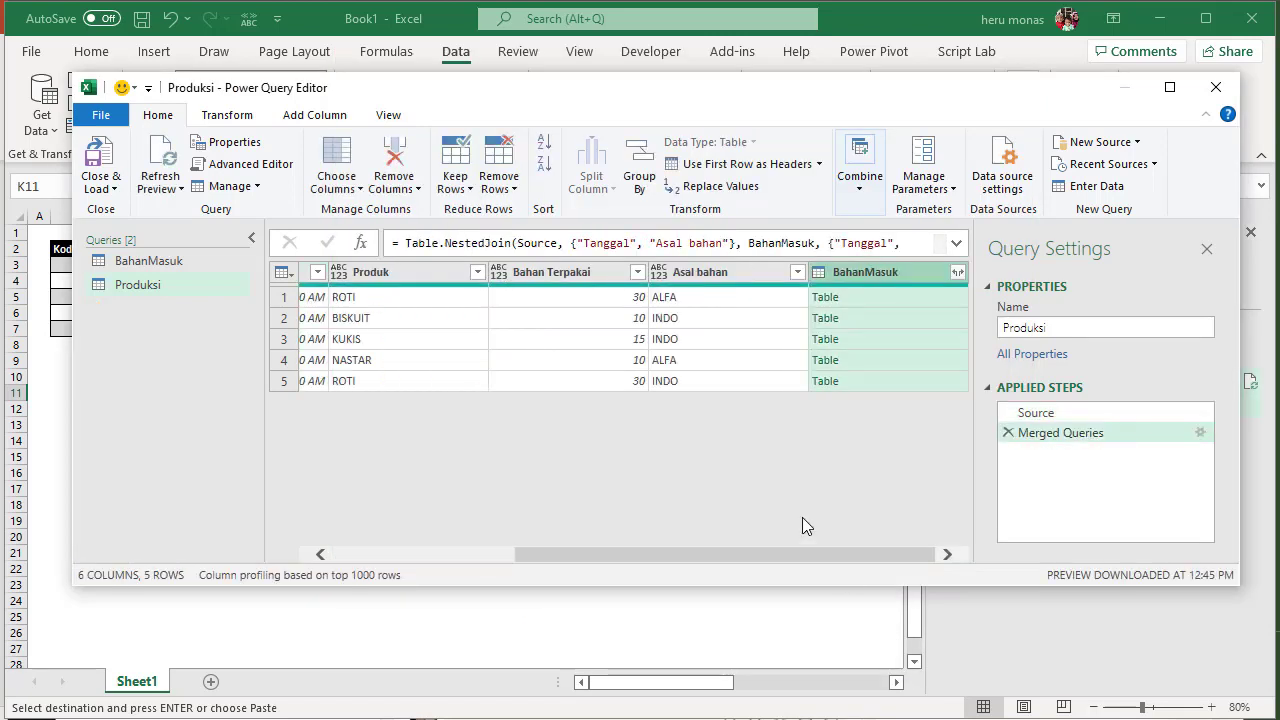
Step: Expand the BahanMasuk column to only Bahan Masuk and Lokasi, without the original column name as prefix
{"action": "left_click", "coordinate": [1207, 249]}
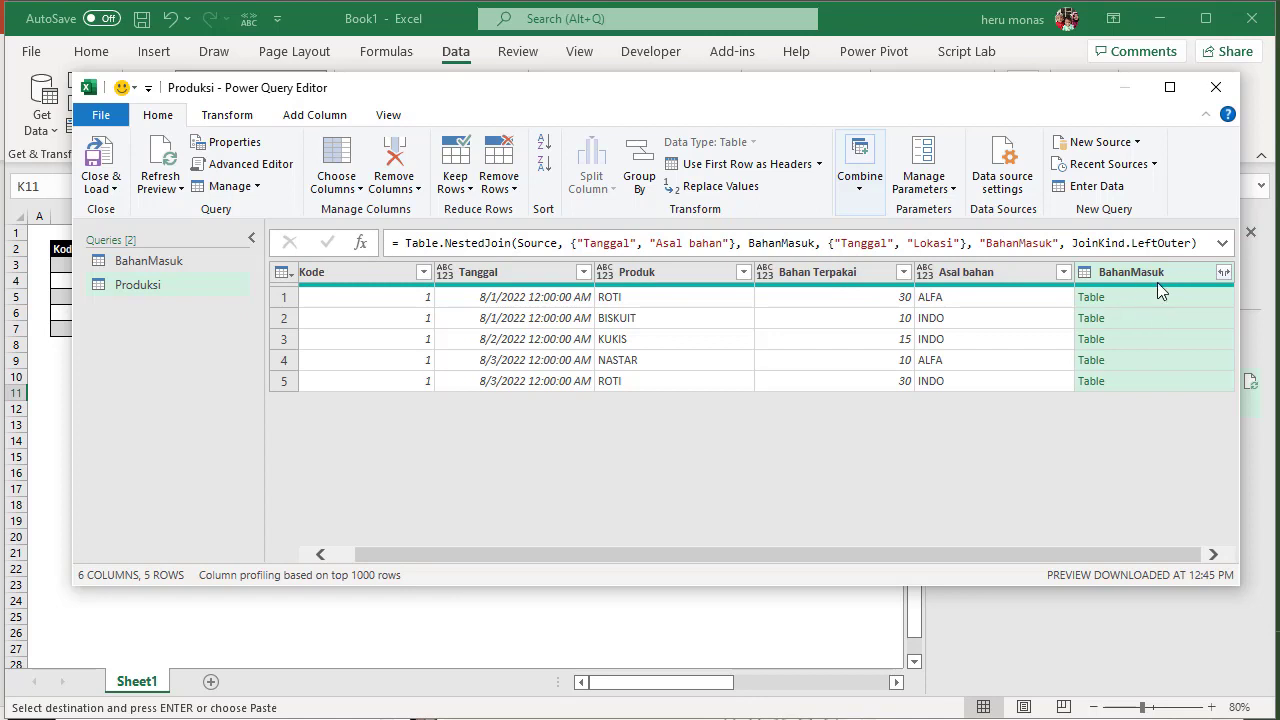
{"action": "left_click", "coordinate": [1223, 273]}
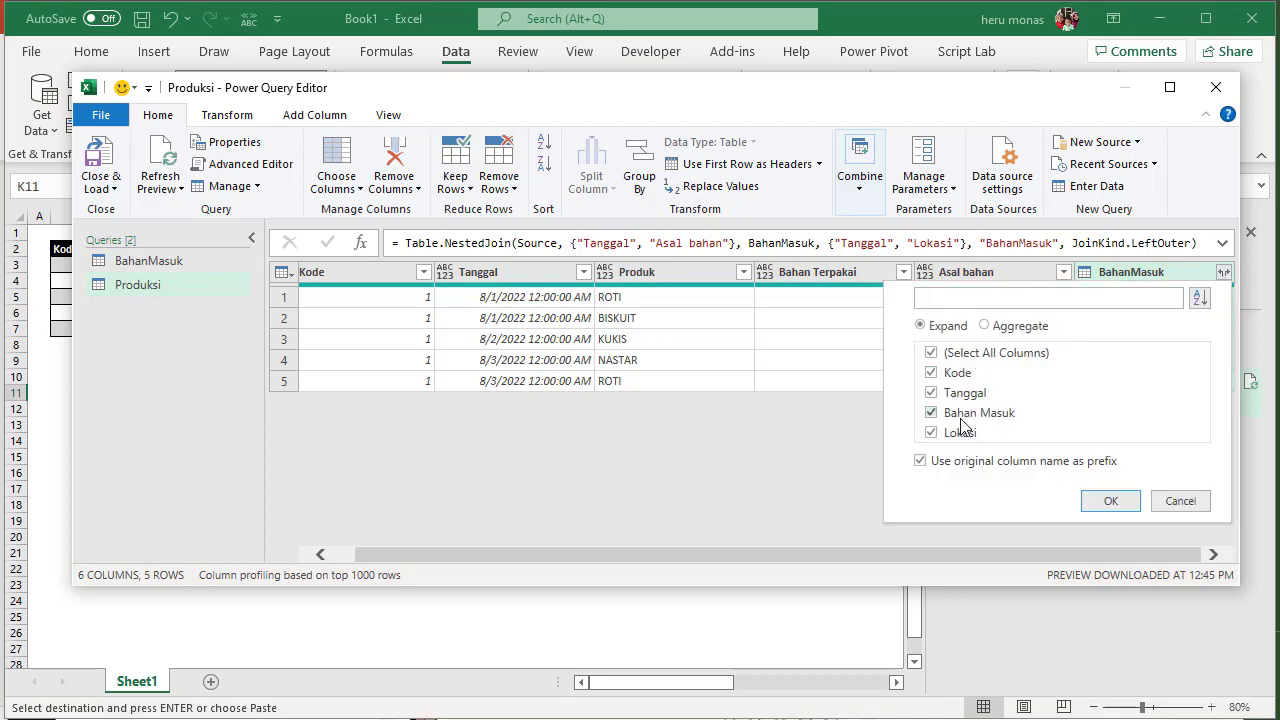
{"action": "left_click", "coordinate": [920, 462]}
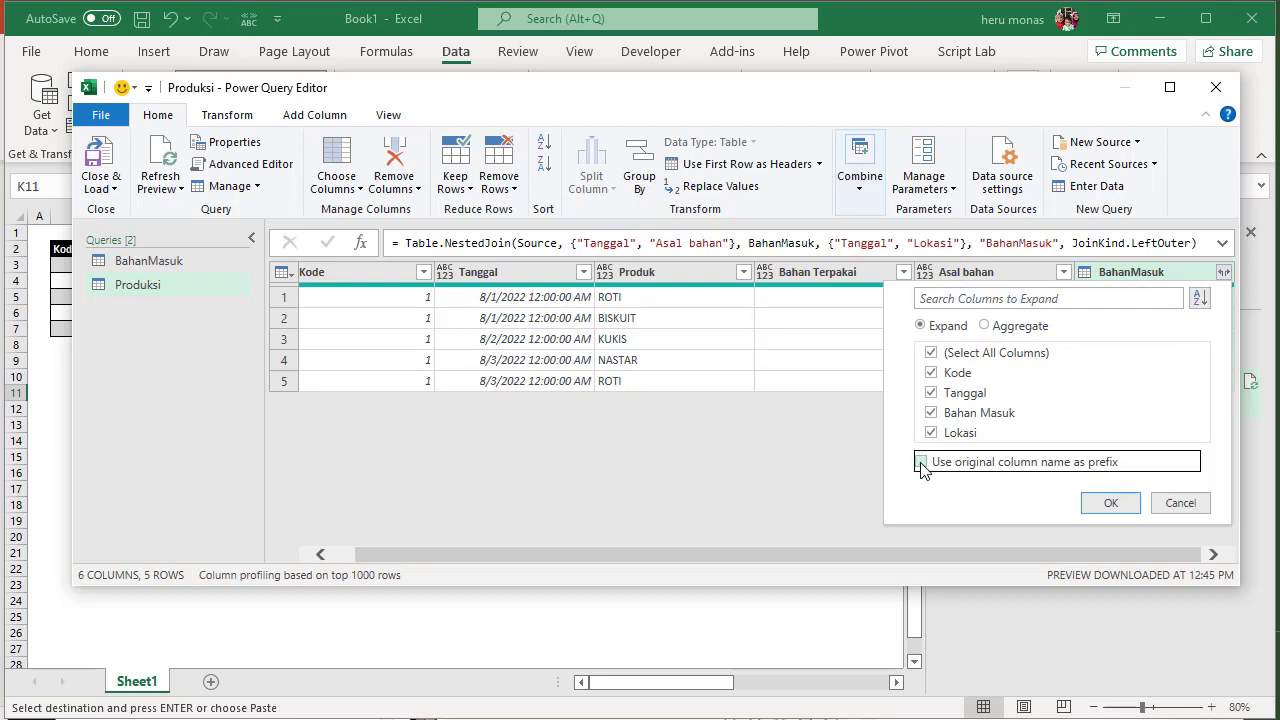
{"action": "left_click", "coordinate": [931, 374]}
{"action": "left_click", "coordinate": [931, 394]}
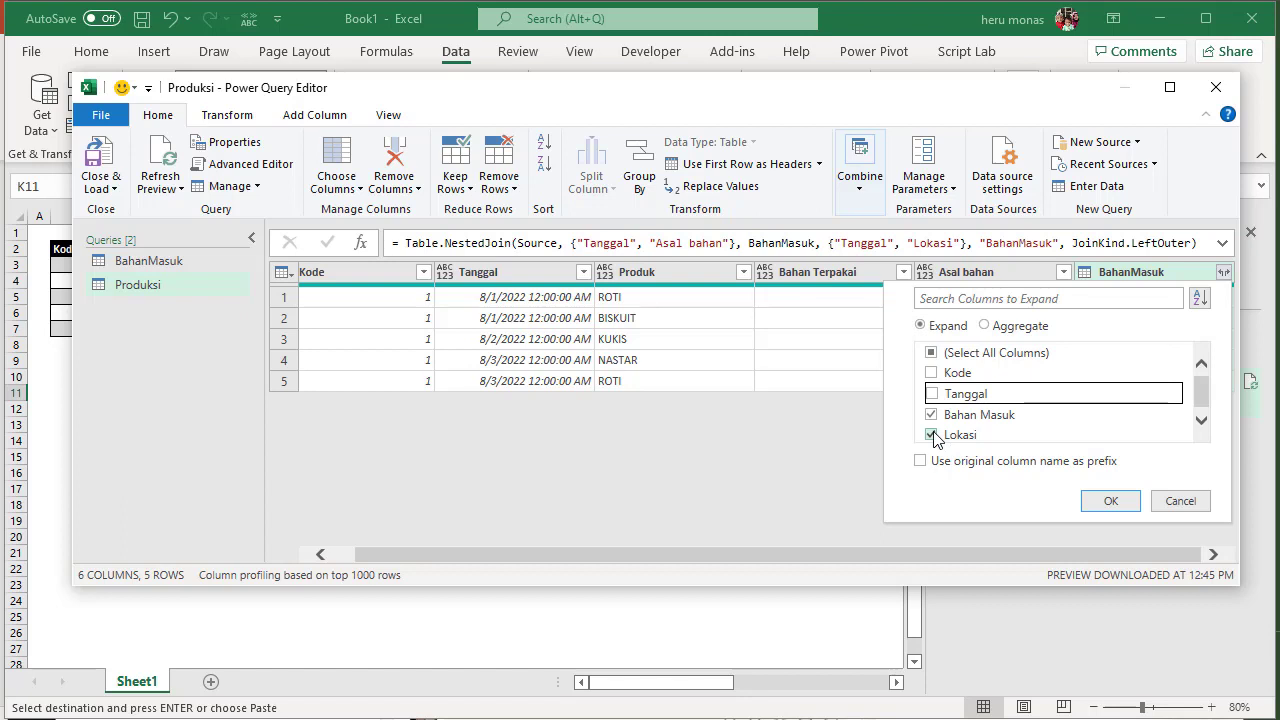
{"action": "left_click", "coordinate": [1108, 506]}
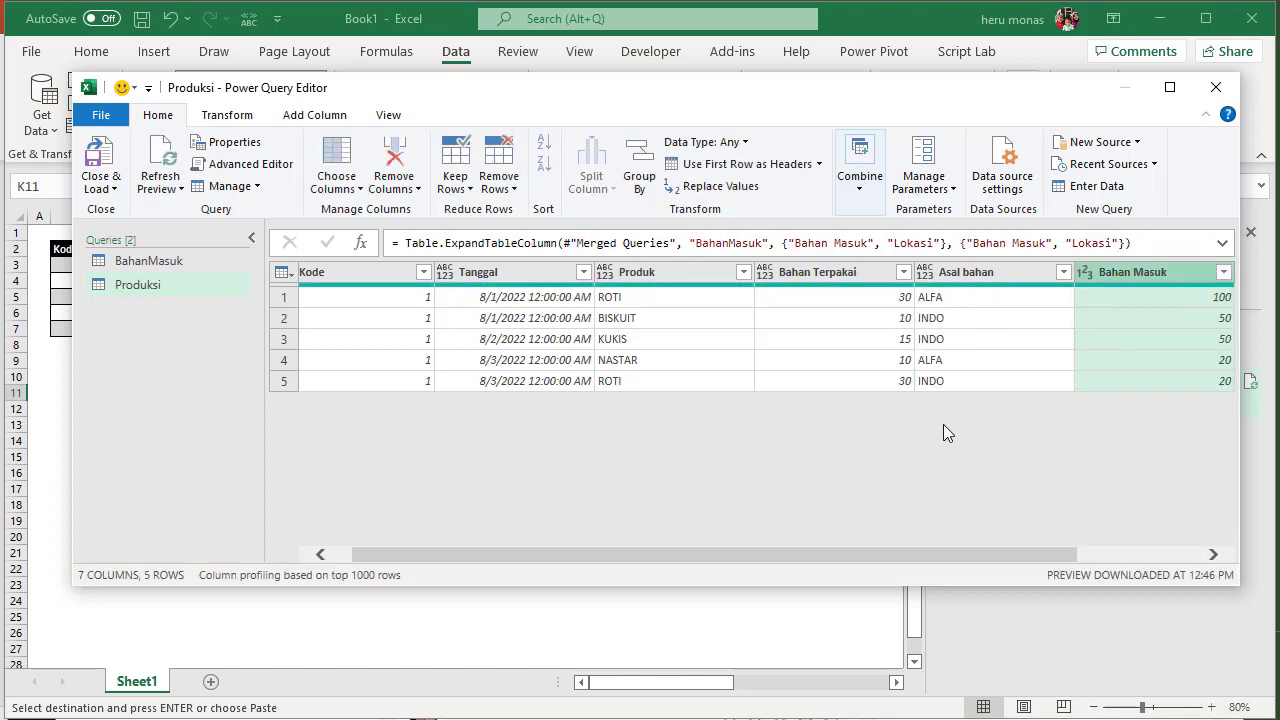
Step: Compare the merged rows with the source tables on the sheet and remove the Asal bahan column from the Produksi query
{"action": "left_click_drag", "start_coordinate": [650, 94], "coordinate": [606, 77]}
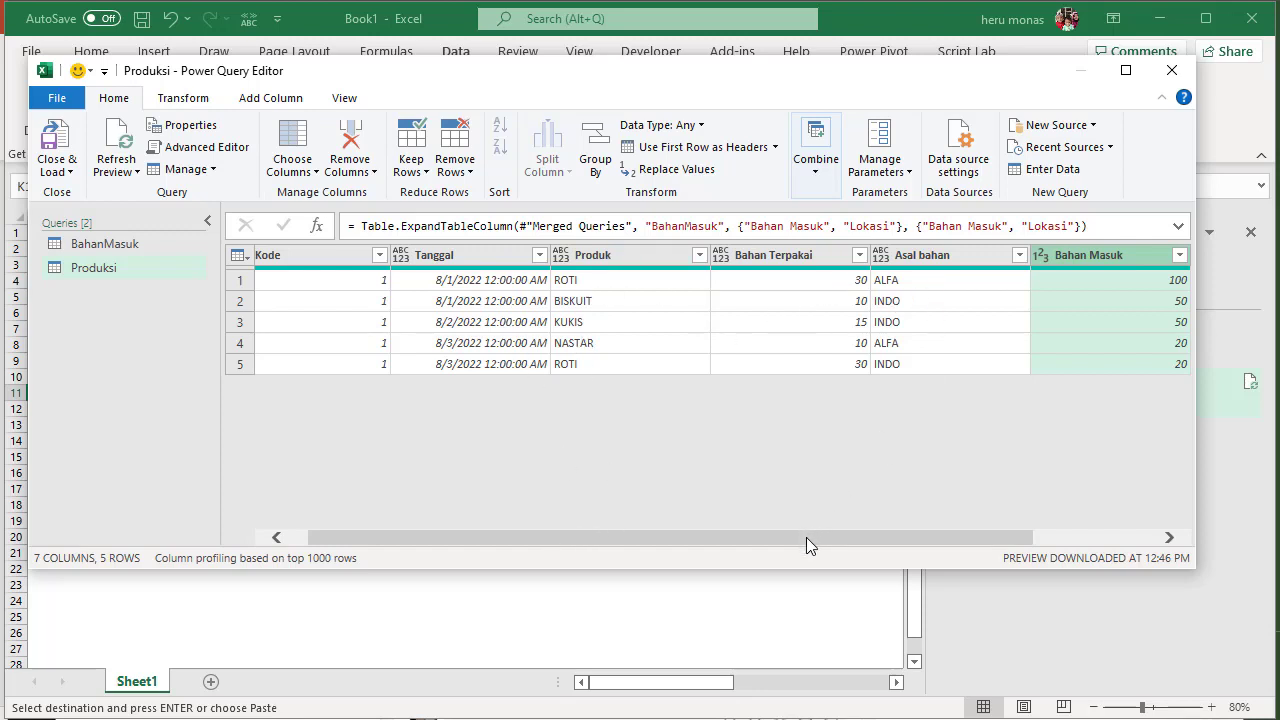
{"action": "left_click_drag", "start_coordinate": [806, 537], "coordinate": [1012, 292]}
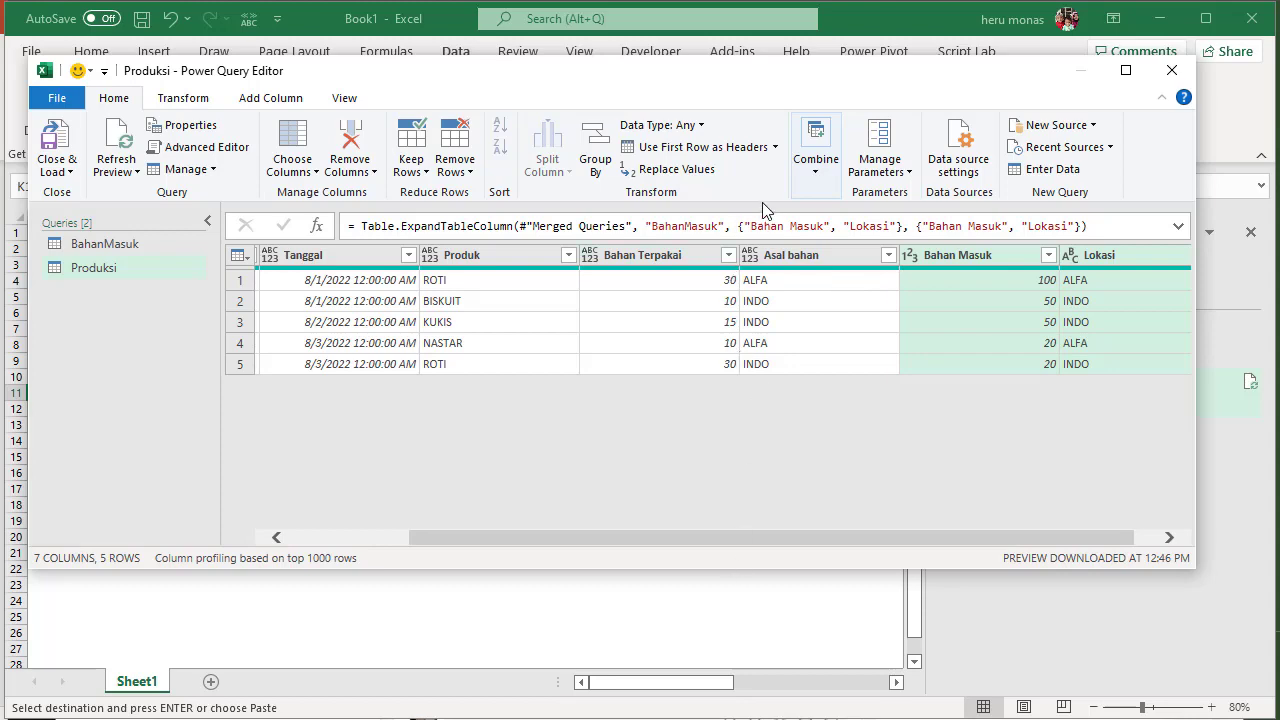
{"action": "left_click_drag", "start_coordinate": [744, 78], "coordinate": [740, 345]}
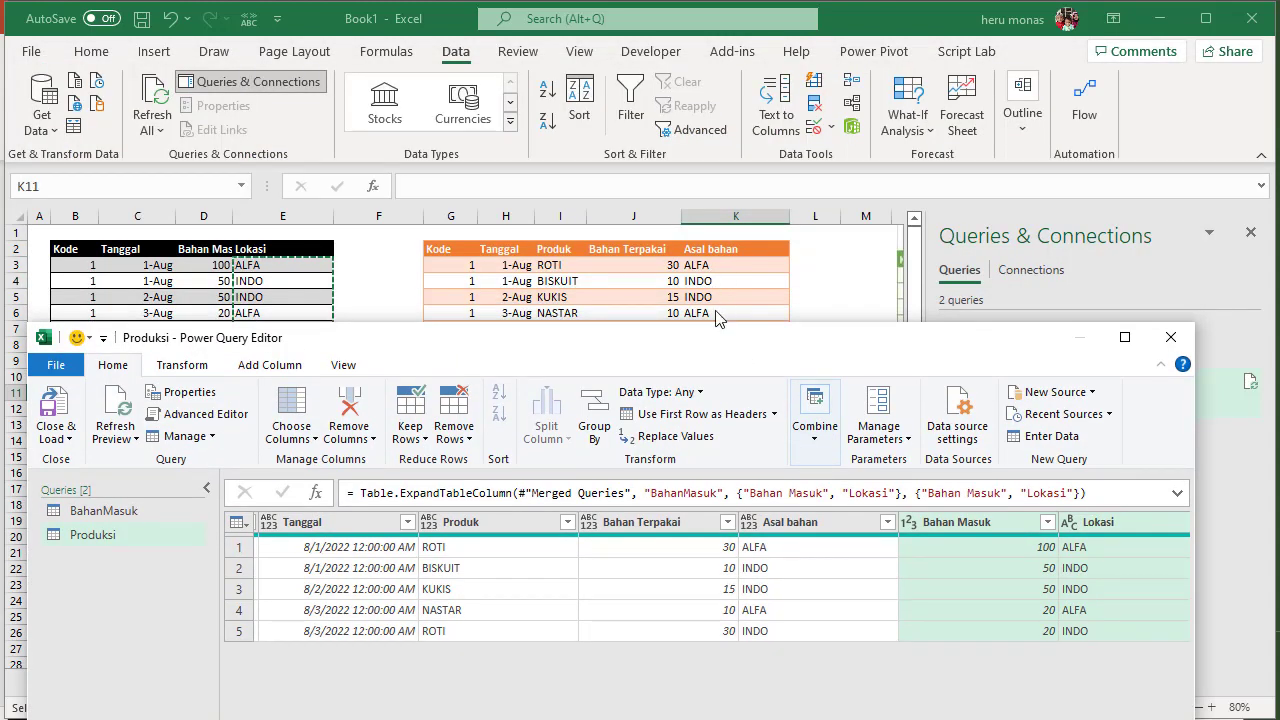
{"action": "left_click_drag", "start_coordinate": [722, 344], "coordinate": [754, 135]}
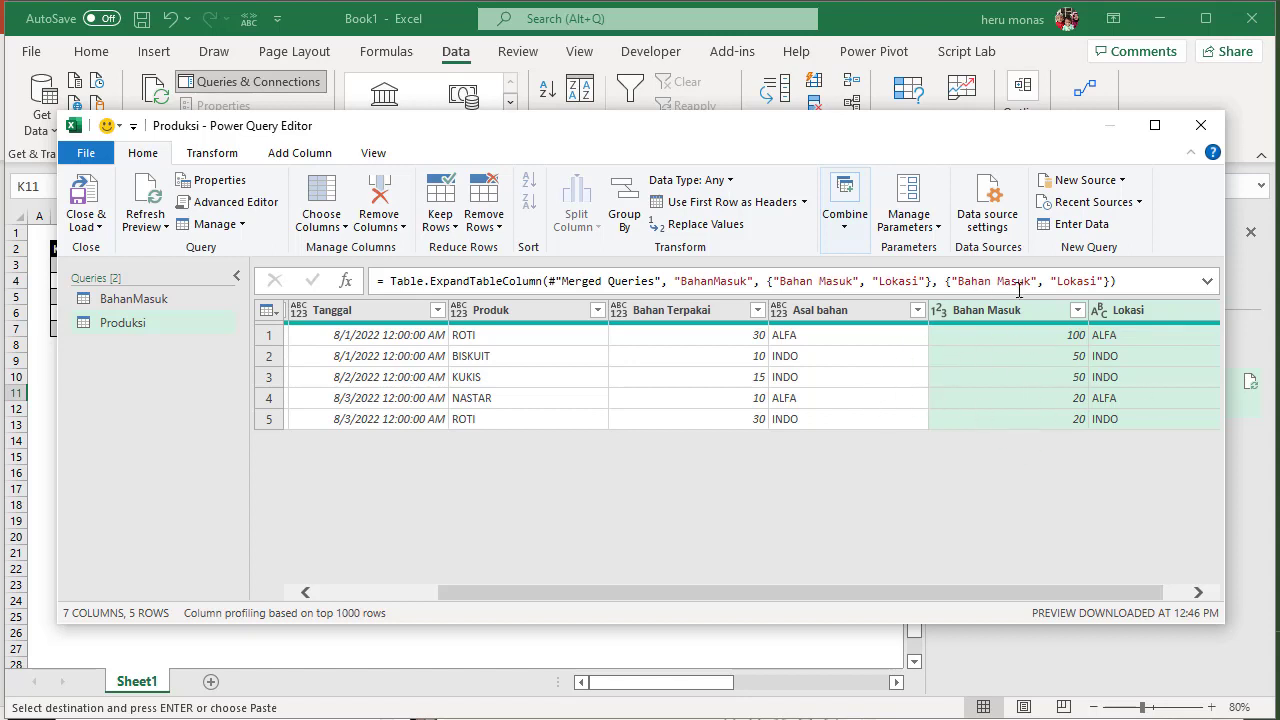
{"action": "left_click", "coordinate": [873, 311]}
{"action": "right_click", "coordinate": [873, 311]}
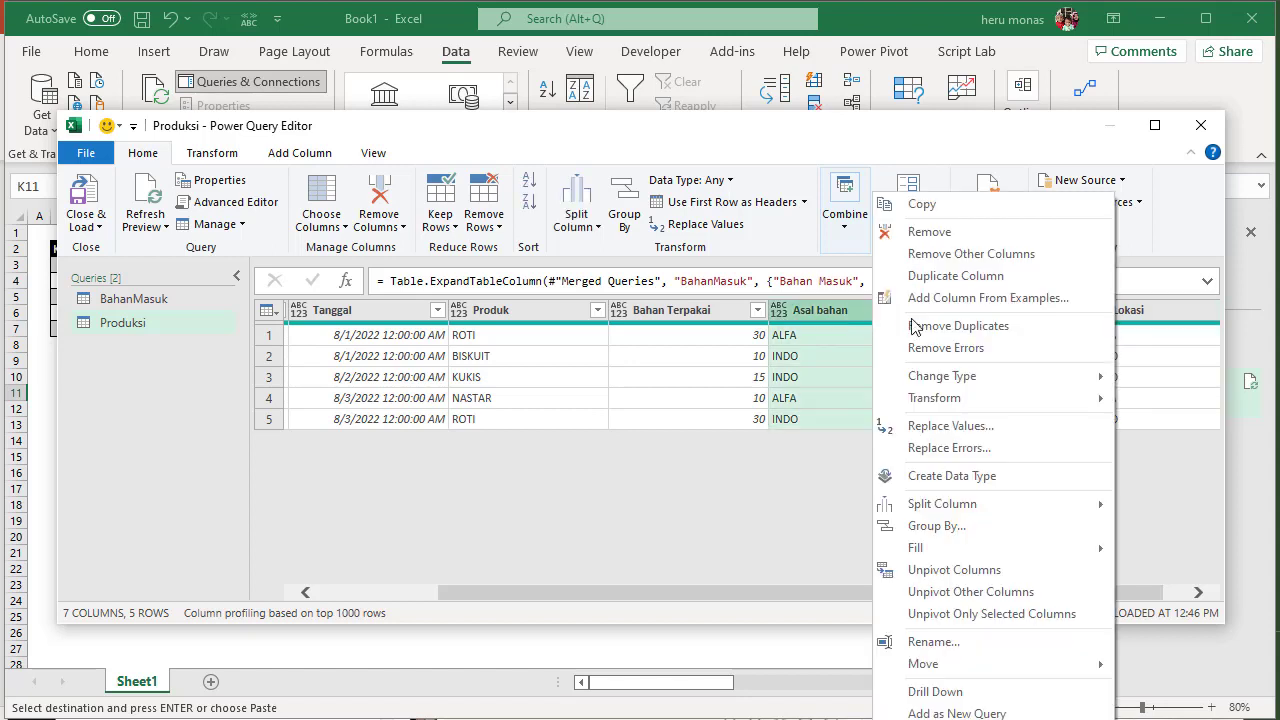
{"action": "left_click", "coordinate": [966, 234]}
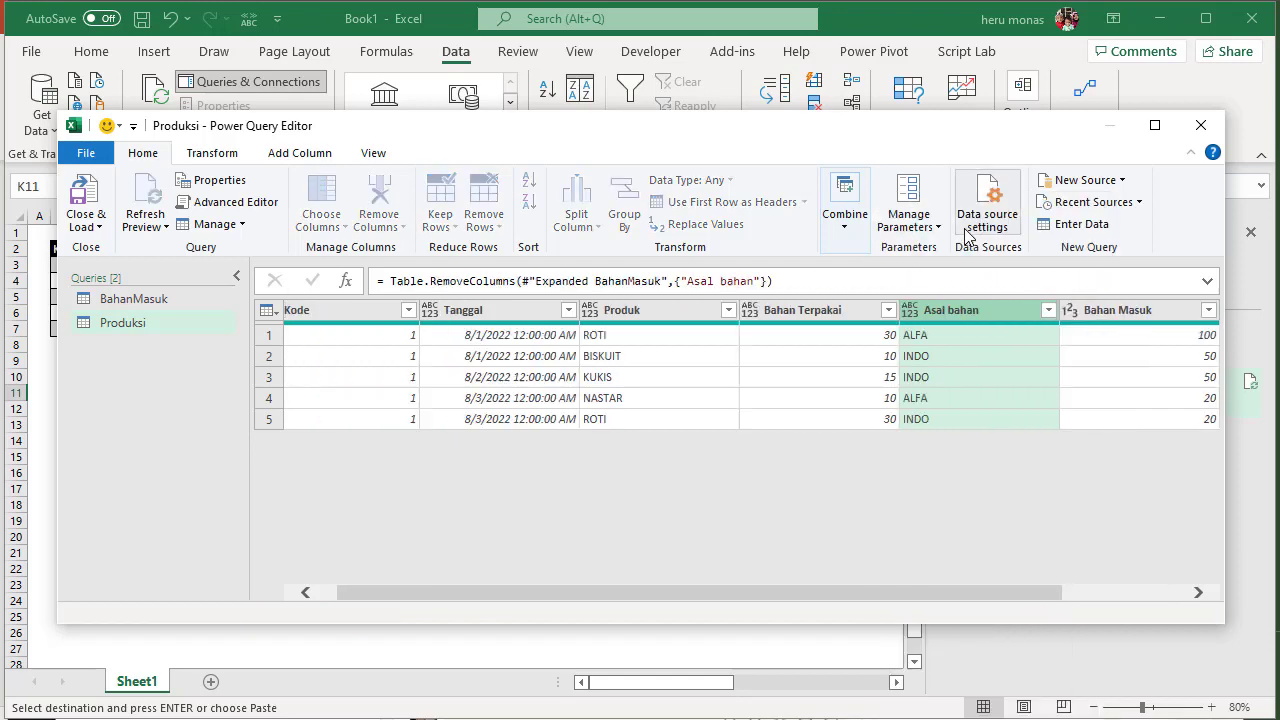
Step: Check the query preview against the worksheet tables, and close the Power Query Editor with the changes loaded
{"action": "left_click_drag", "start_coordinate": [814, 135], "coordinate": [650, 448]}
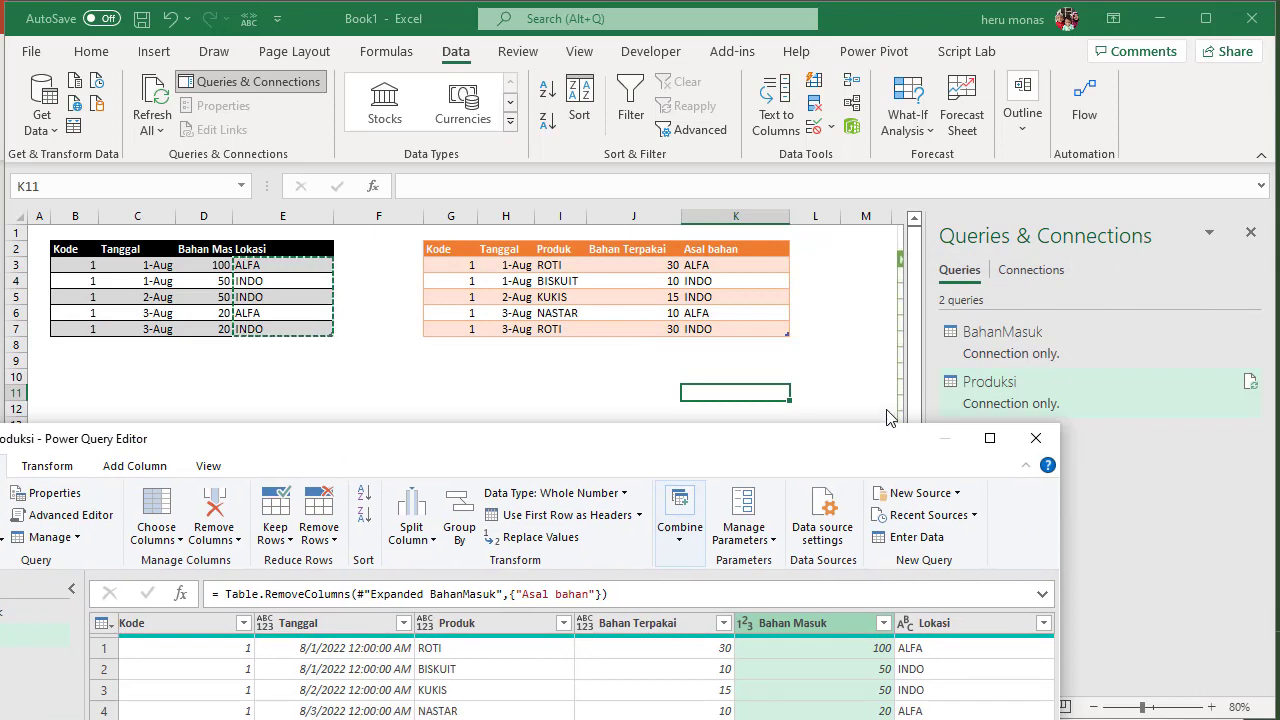
{"action": "left_click_drag", "start_coordinate": [875, 448], "coordinate": [1058, 212]}
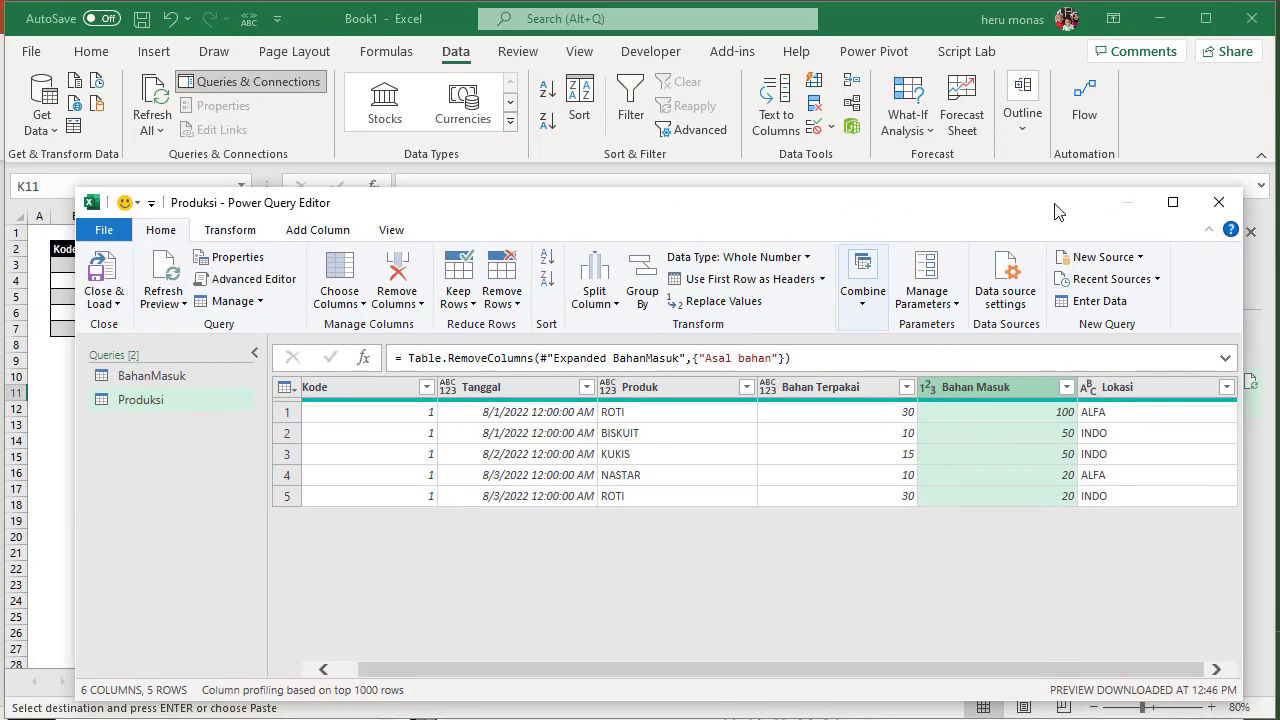
{"action": "left_click", "coordinate": [105, 297]}
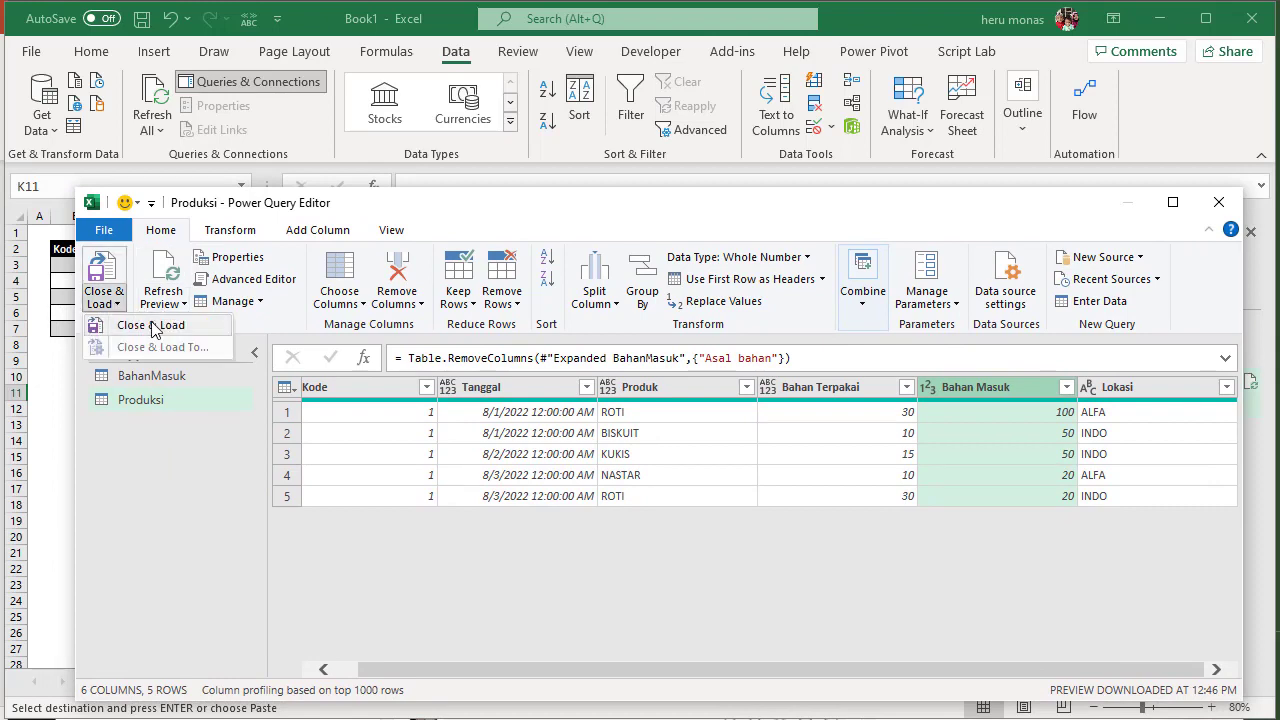
{"action": "left_click", "coordinate": [153, 326]}
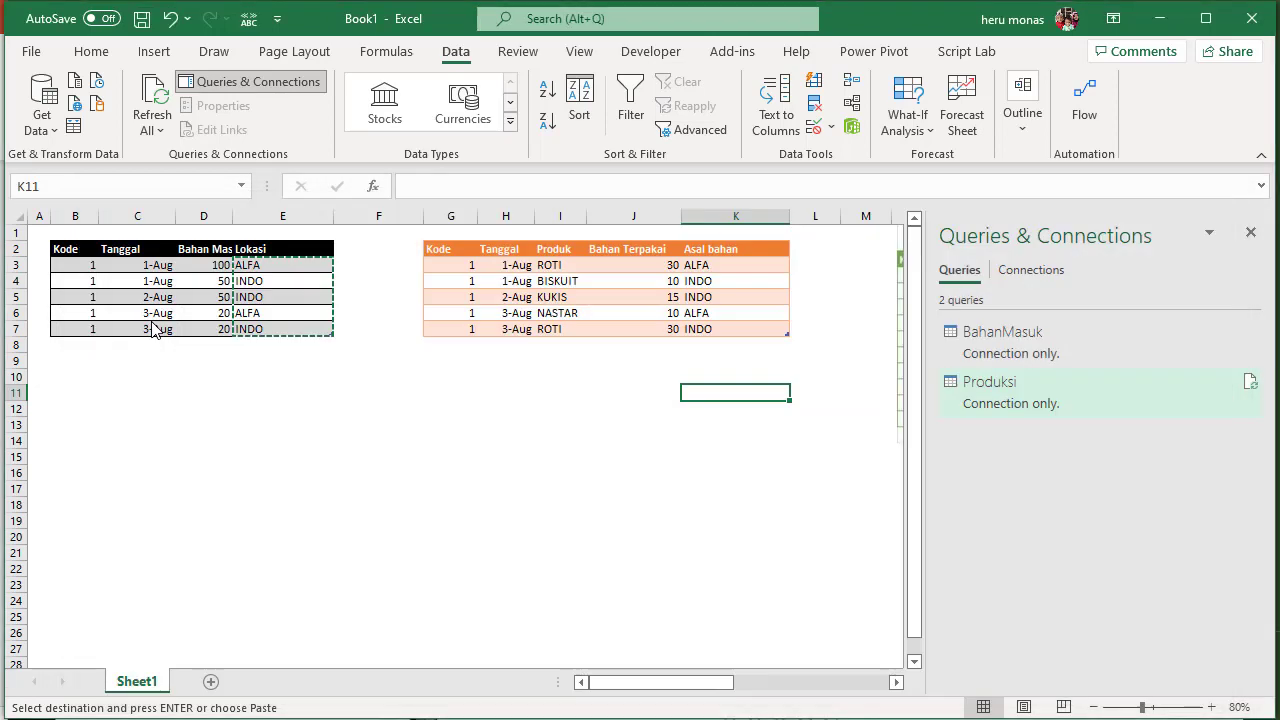
Step: Load the Produksi query as a table into the existing worksheet at cell B15
{"action": "left_click", "coordinate": [1009, 399]}
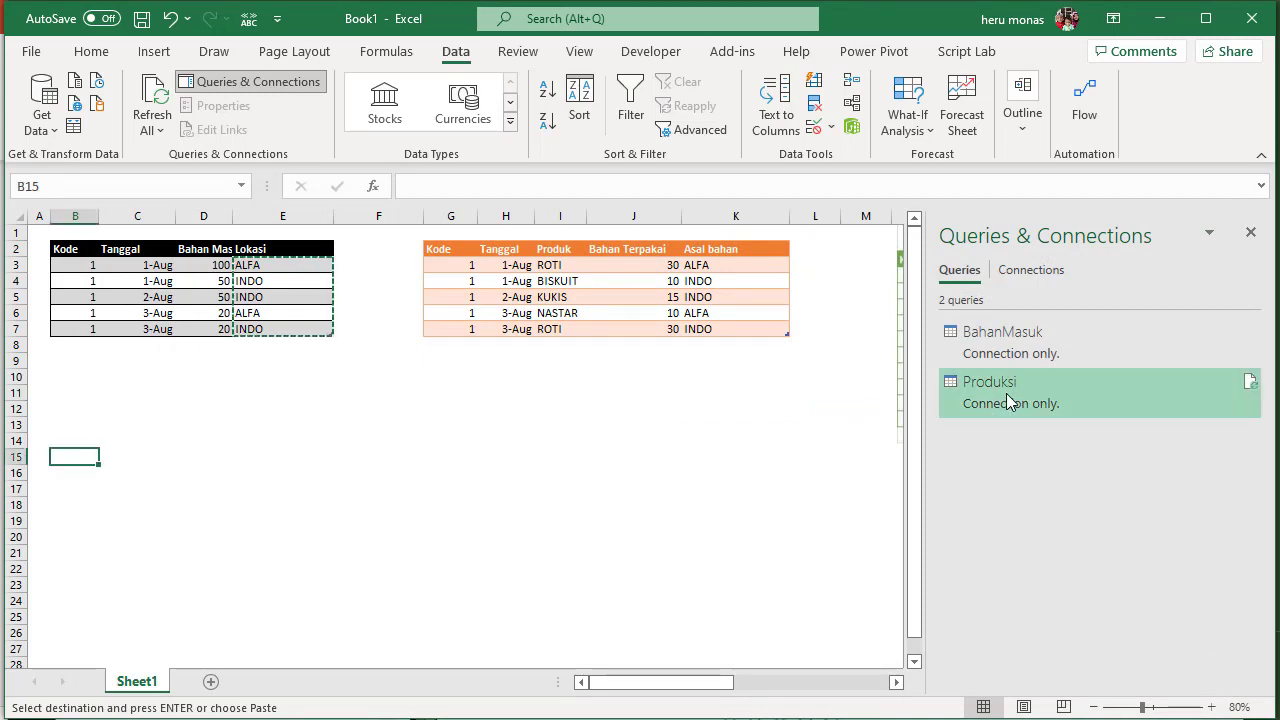
{"action": "right_click", "coordinate": [1009, 401]}
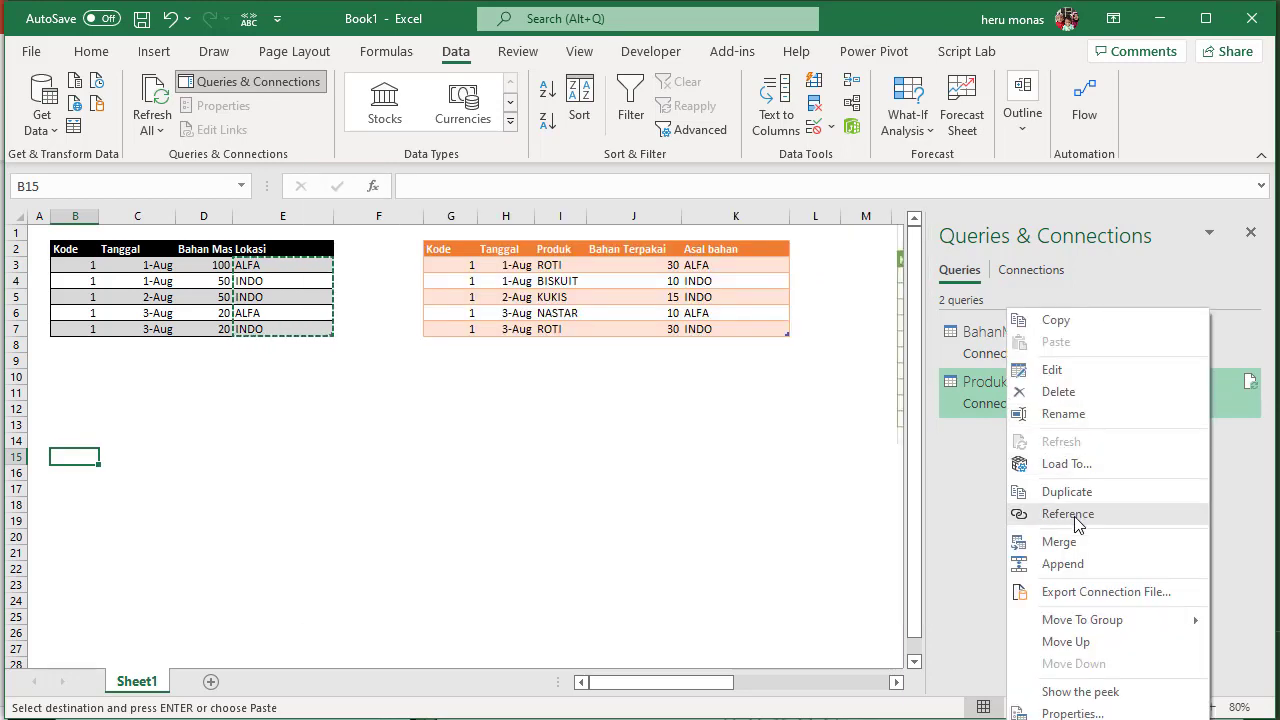
{"action": "left_click", "coordinate": [1066, 464]}
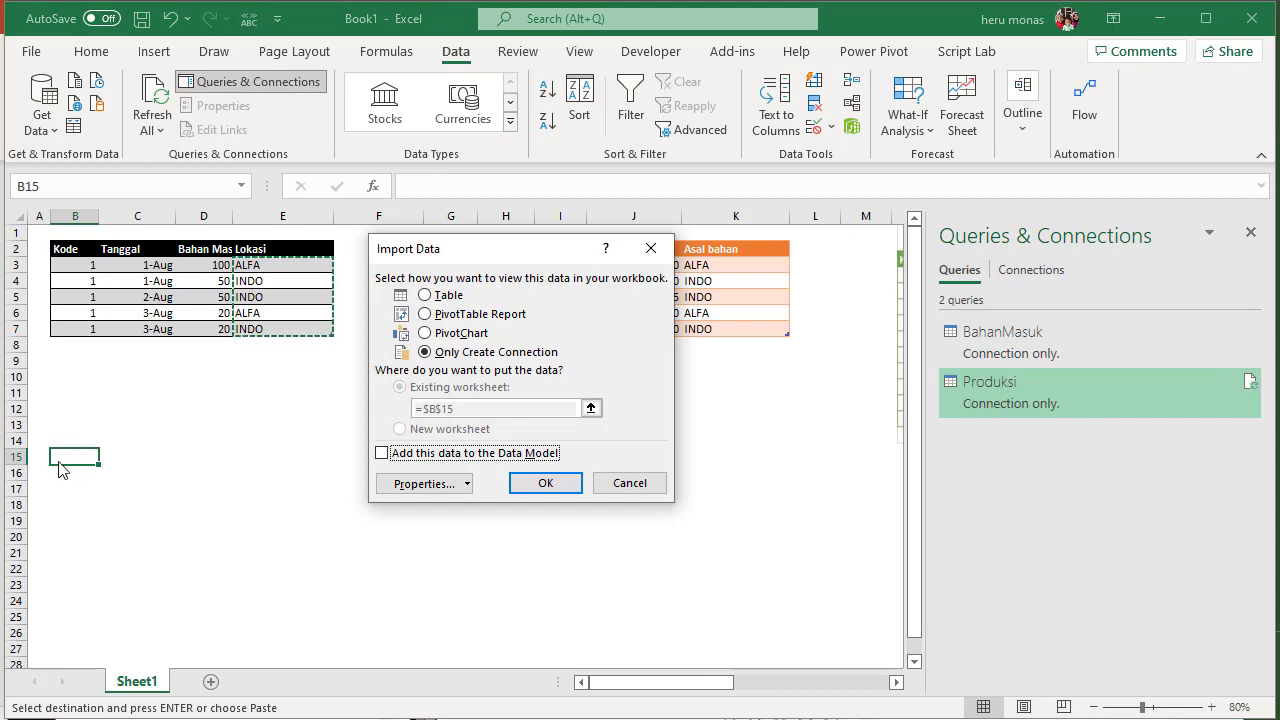
{"action": "left_click", "coordinate": [448, 294]}
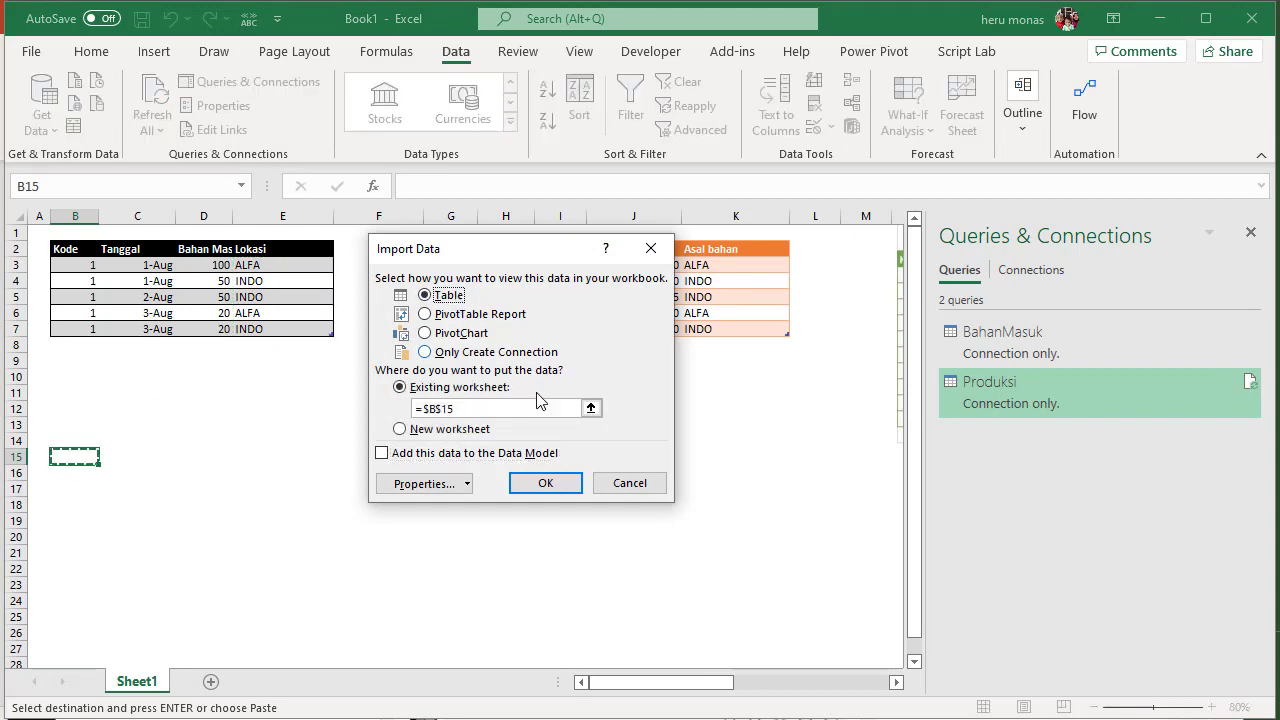
{"action": "left_click", "coordinate": [545, 483]}
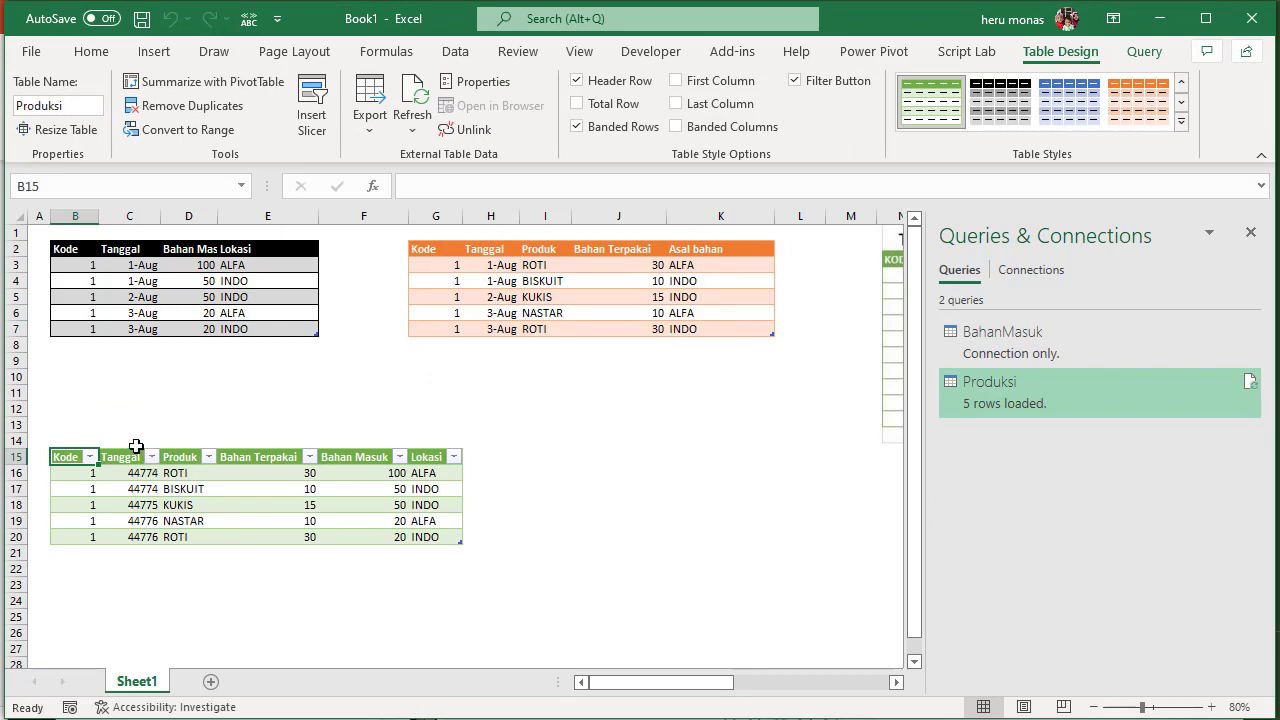
Step: Format the loaded table's Tanggal values as Date with the 14-Mar type
{"action": "left_click", "coordinate": [136, 448]}
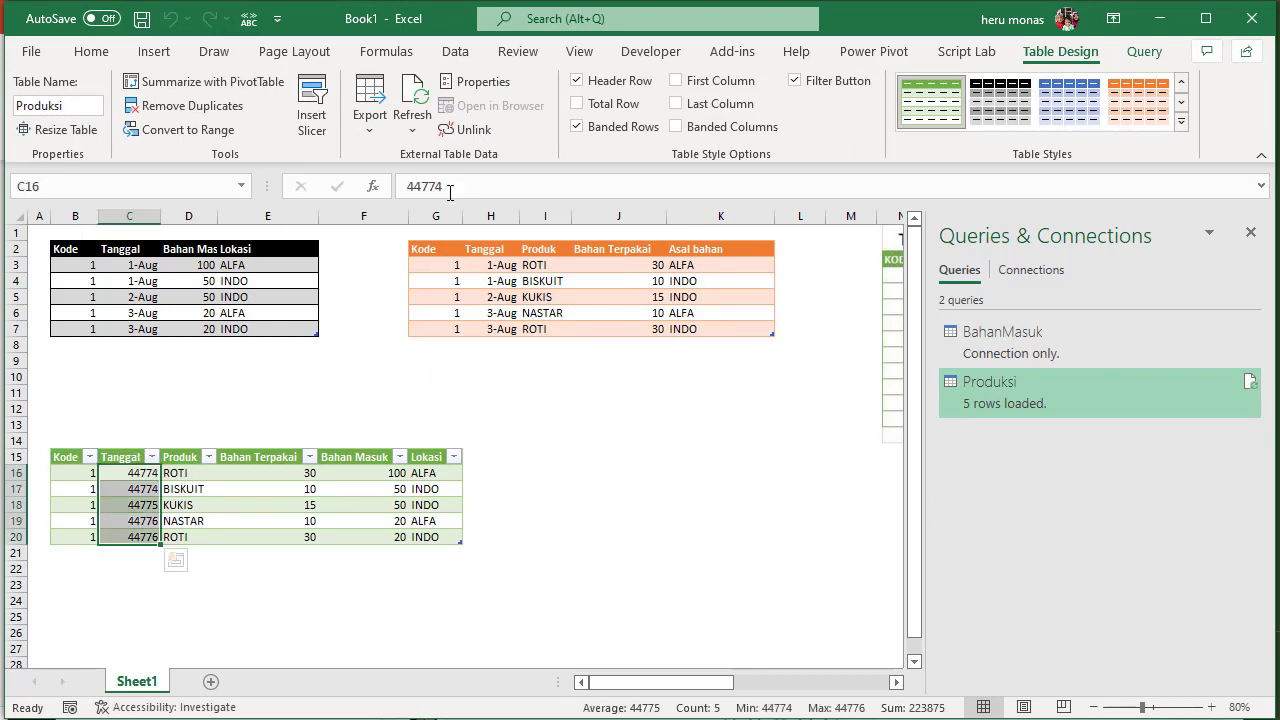
{"action": "left_click", "coordinate": [95, 55]}
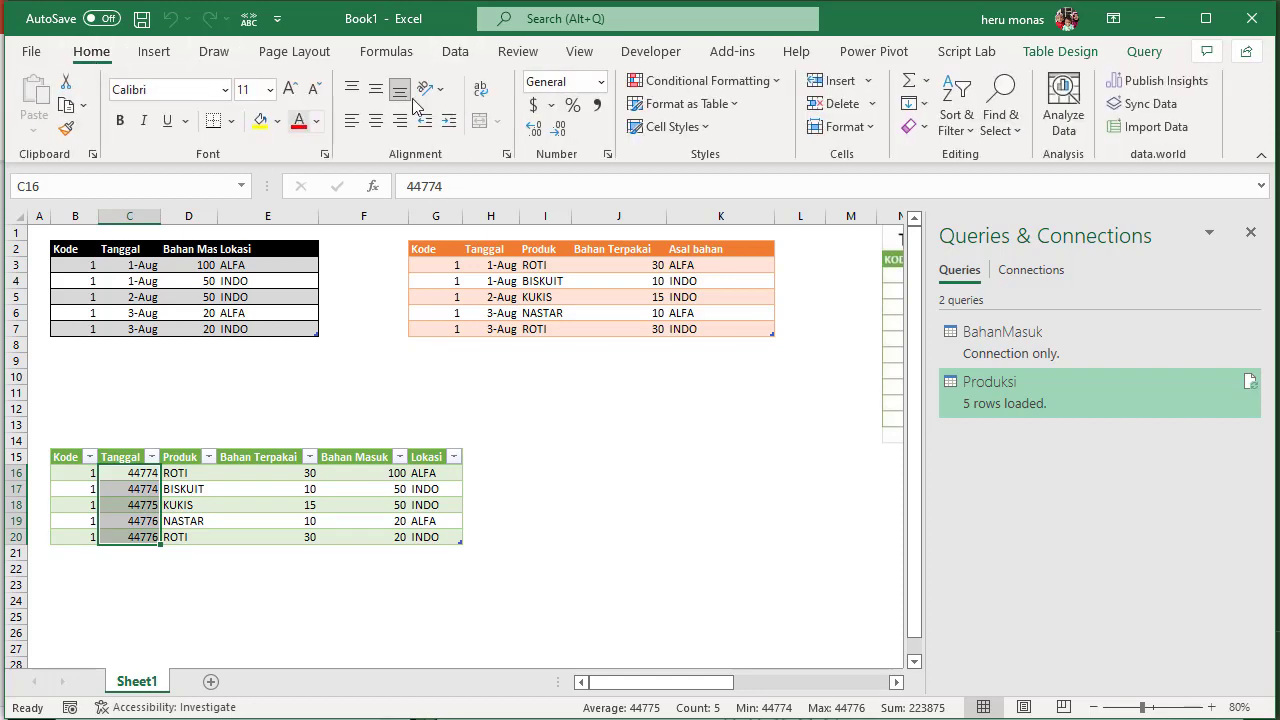
{"action": "left_click", "coordinate": [601, 82]}
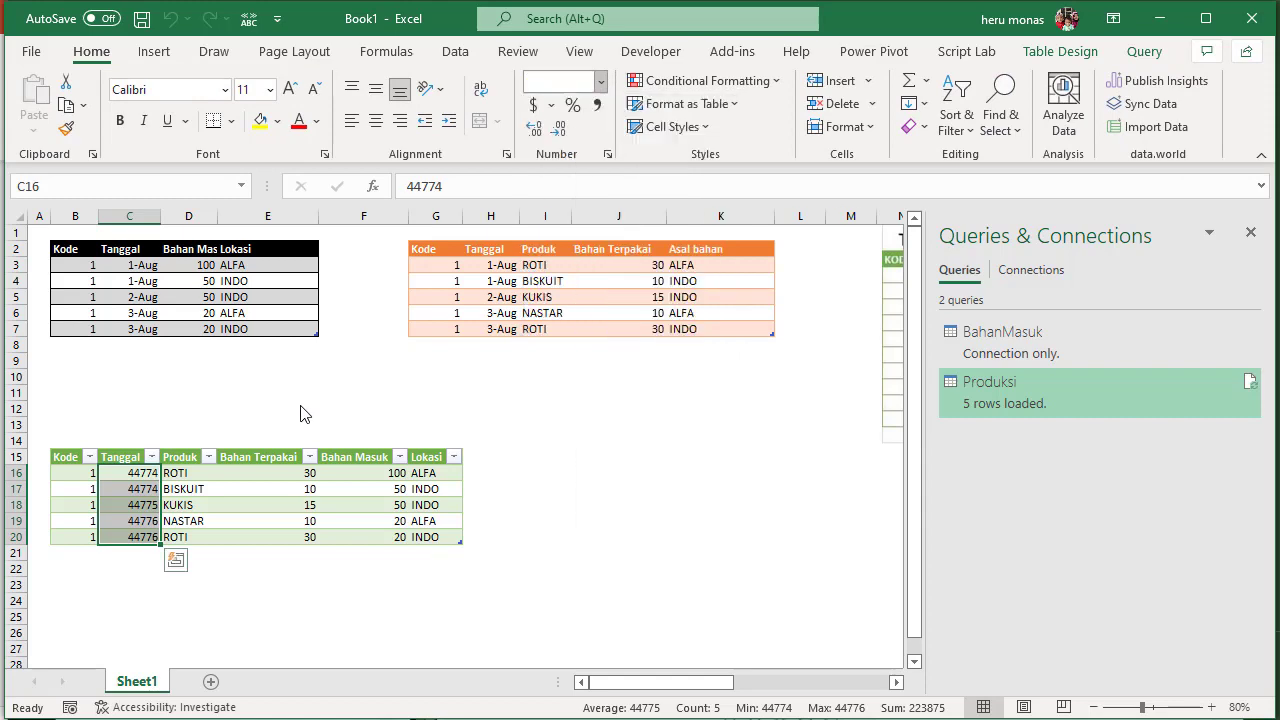
{"action": "left_click", "coordinate": [305, 413]}
{"action": "key", "text": "ctrl+1"}
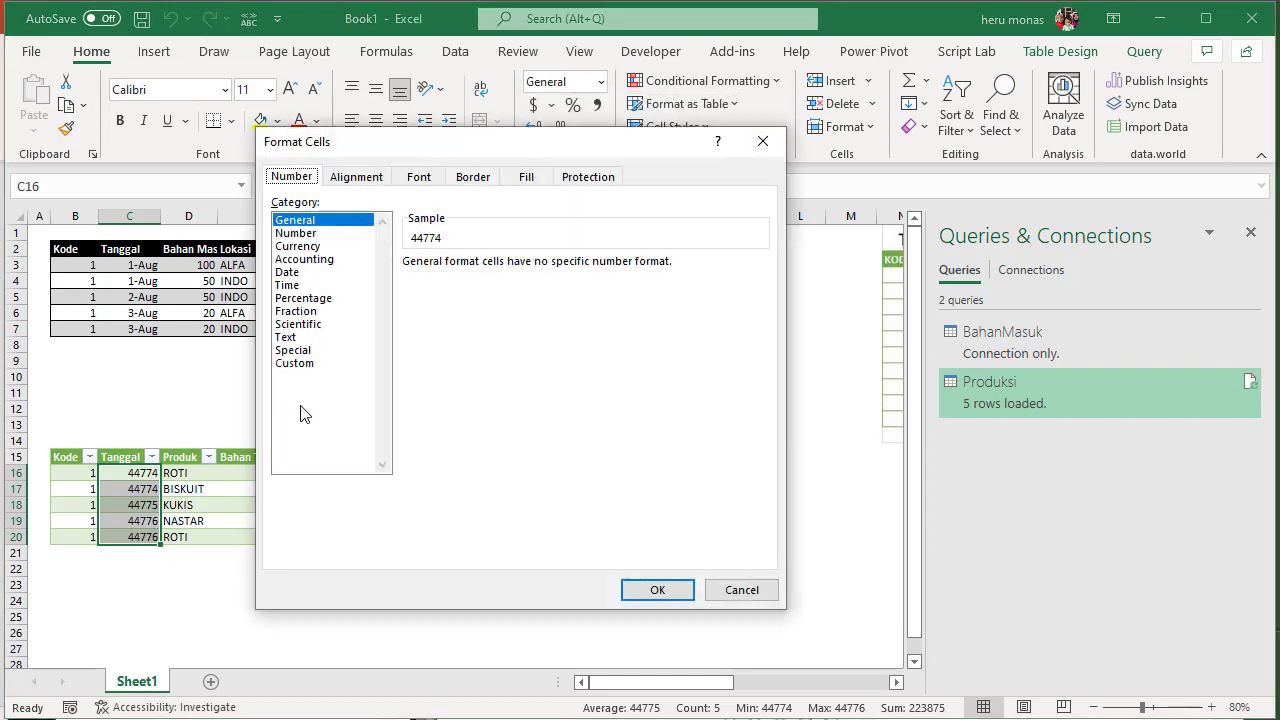
{"action": "left_click", "coordinate": [296, 272]}
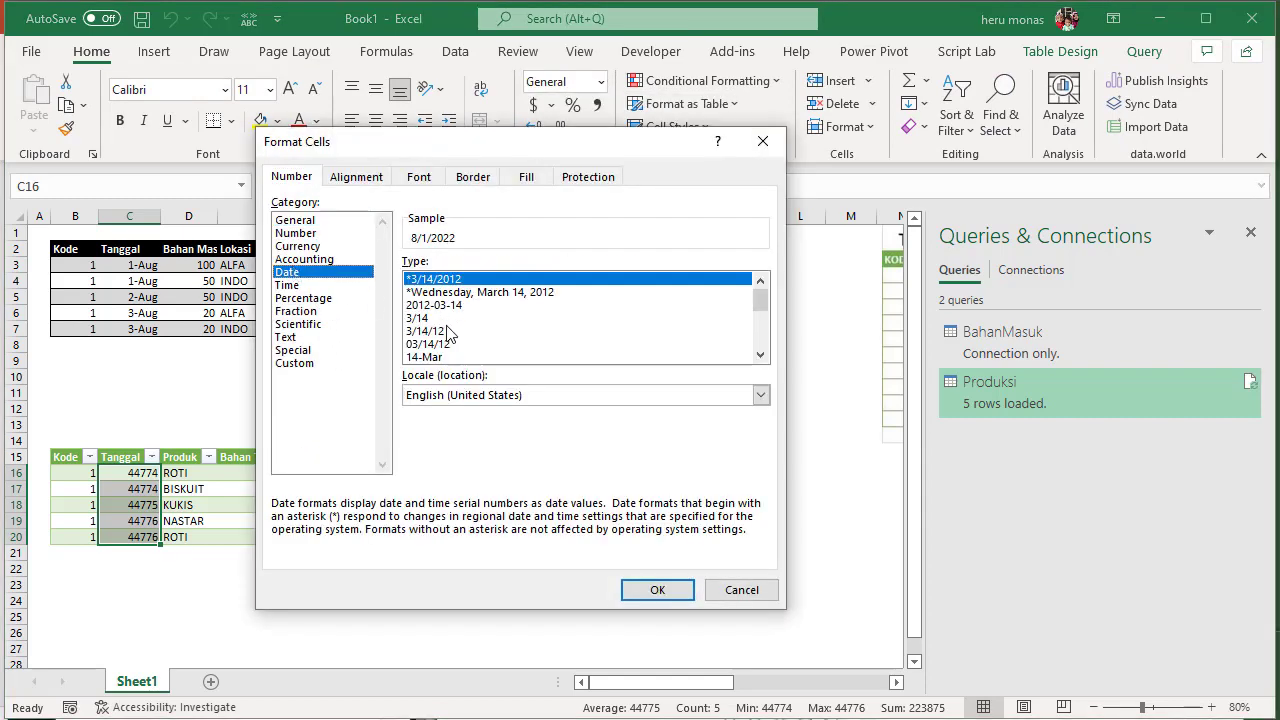
{"action": "left_click", "coordinate": [447, 357]}
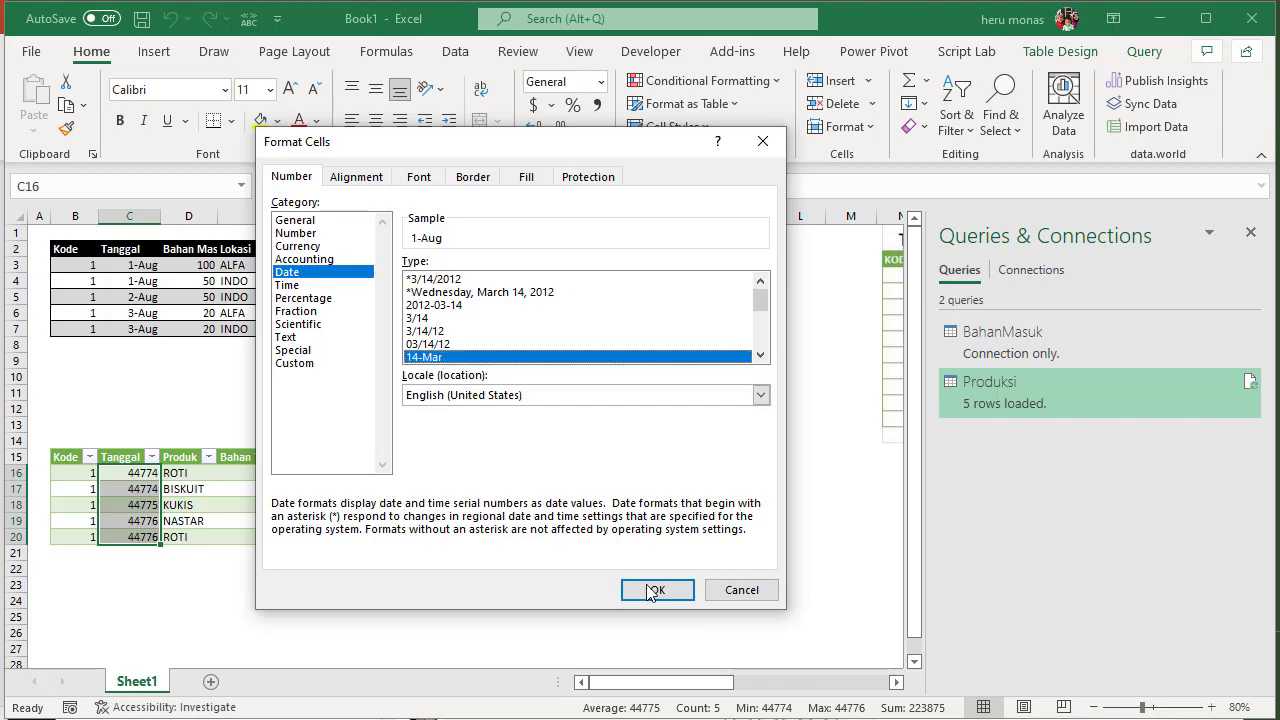
{"action": "left_click", "coordinate": [650, 592]}
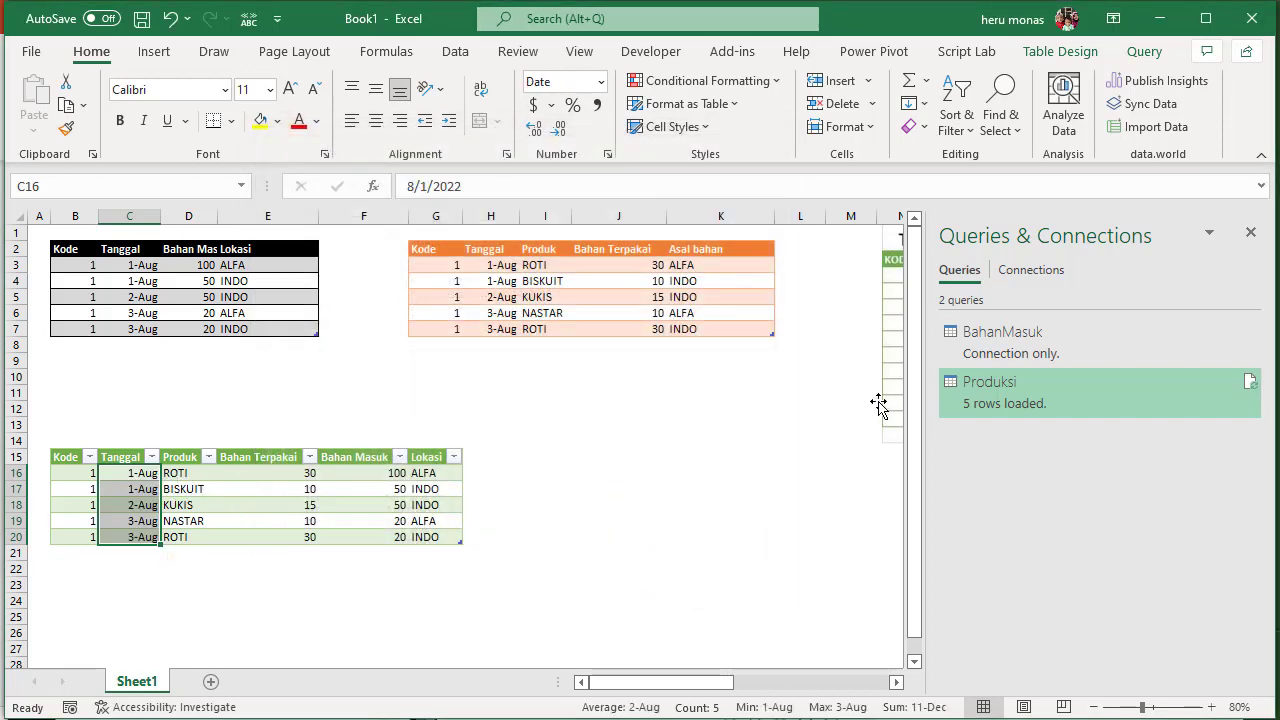
Step: Move the reference picture directly below the loaded table, at about row 22, and close the Queries & Connections pane
{"action": "left_click_drag", "start_coordinate": [880, 403], "coordinate": [69, 649]}
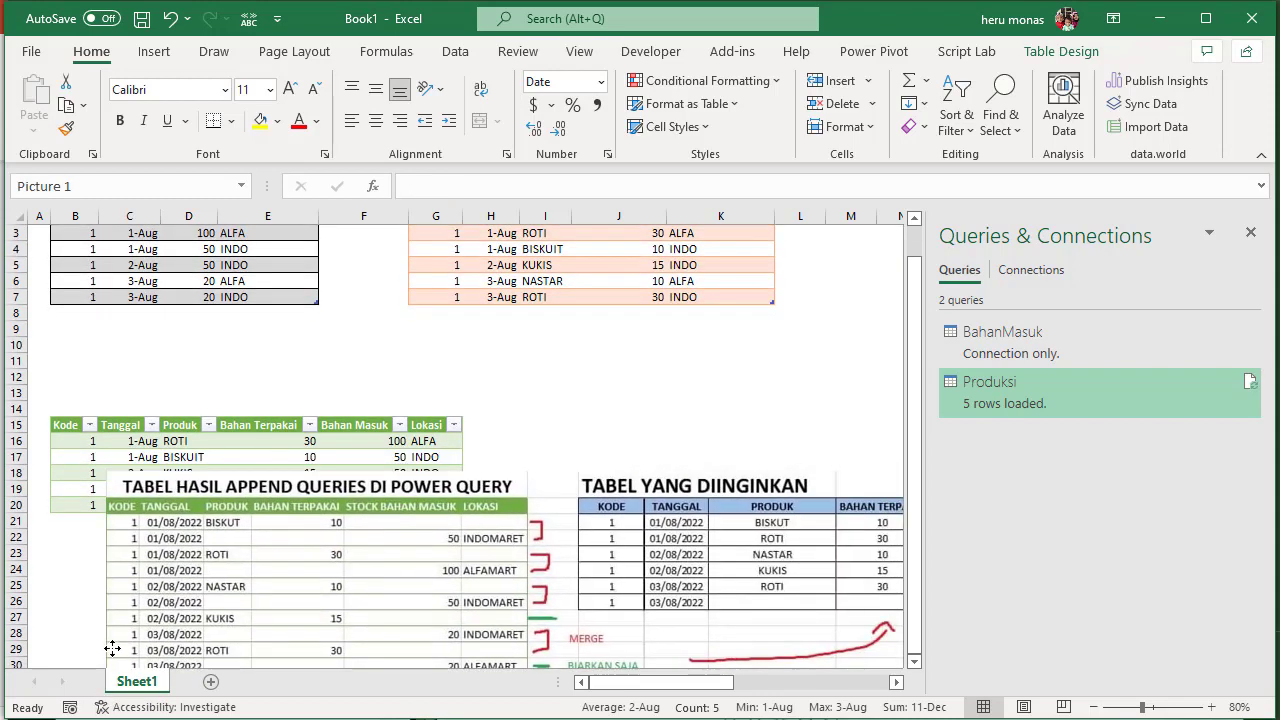
{"action": "left_click", "coordinate": [1250, 233]}
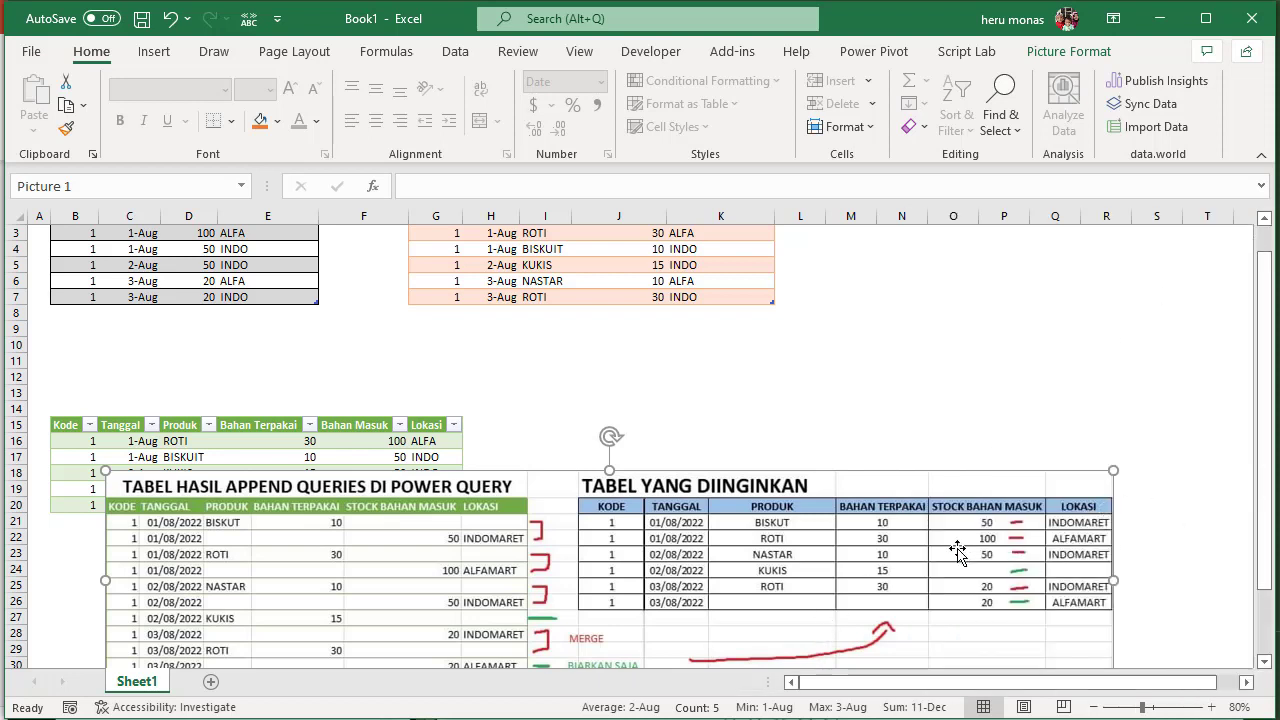
{"action": "mouse_move", "coordinate": [850, 551]}
{"action": "left_mouse_down"}
{"action": "mouse_move", "coordinate": [737, 629]}
{"action": "mouse_move", "coordinate": [755, 616]}
{"action": "left_mouse_up"}
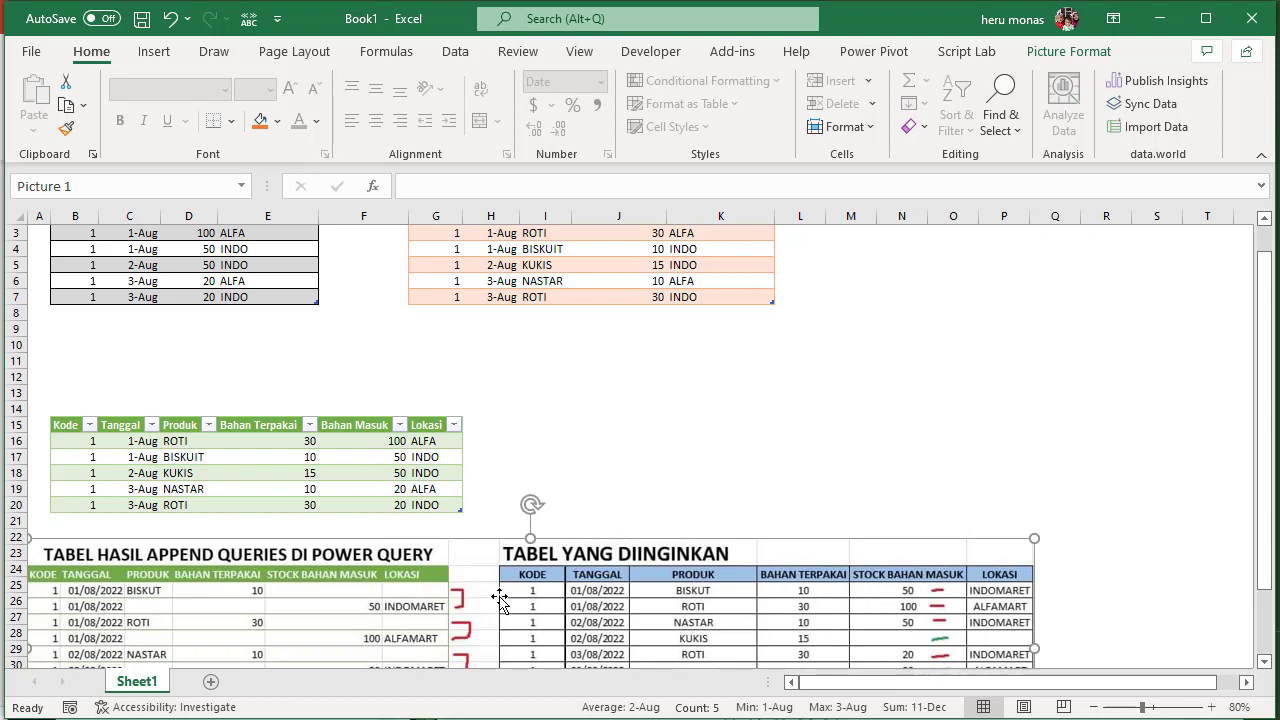
{"action": "mouse_move", "coordinate": [500, 598]}
{"action": "left_mouse_down"}
{"action": "mouse_move", "coordinate": [670, 607]}
{"action": "mouse_move", "coordinate": [500, 597]}
{"action": "left_mouse_up"}
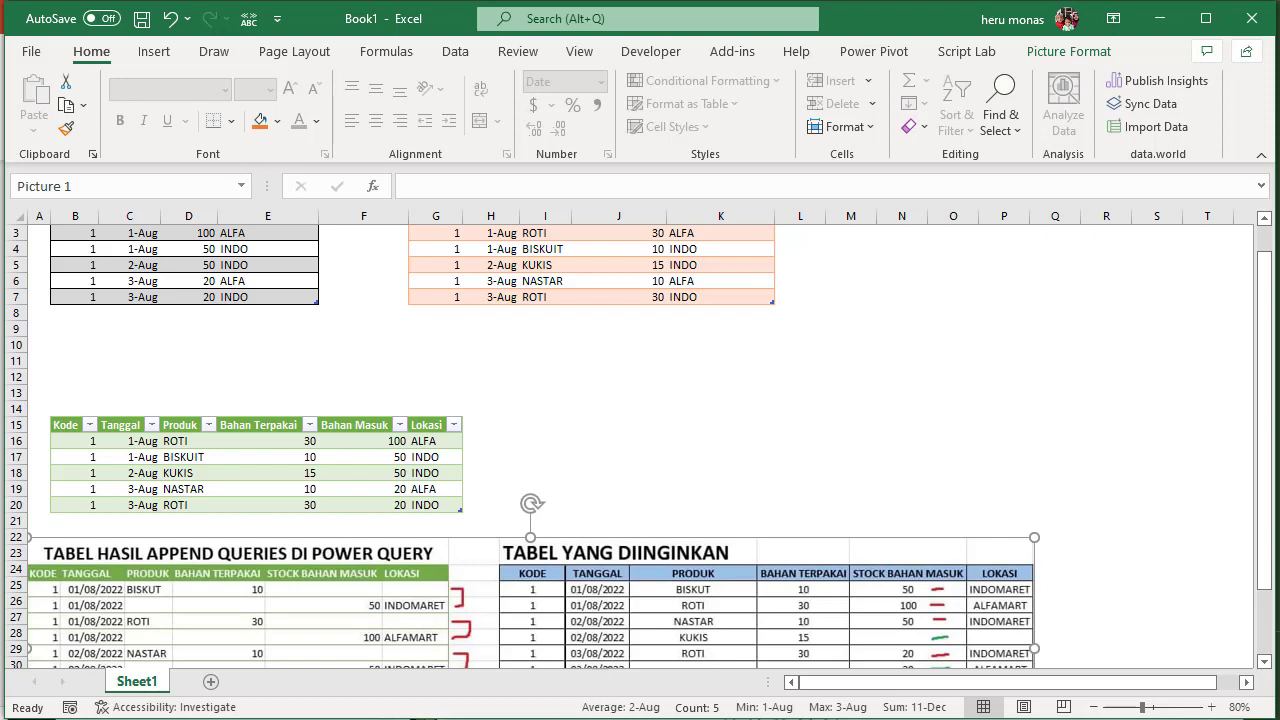
Step: Review the original question in the Facebook group post and delete the reference picture from the Excel worksheet
{"action": "key", "text": "alt+Tab"}
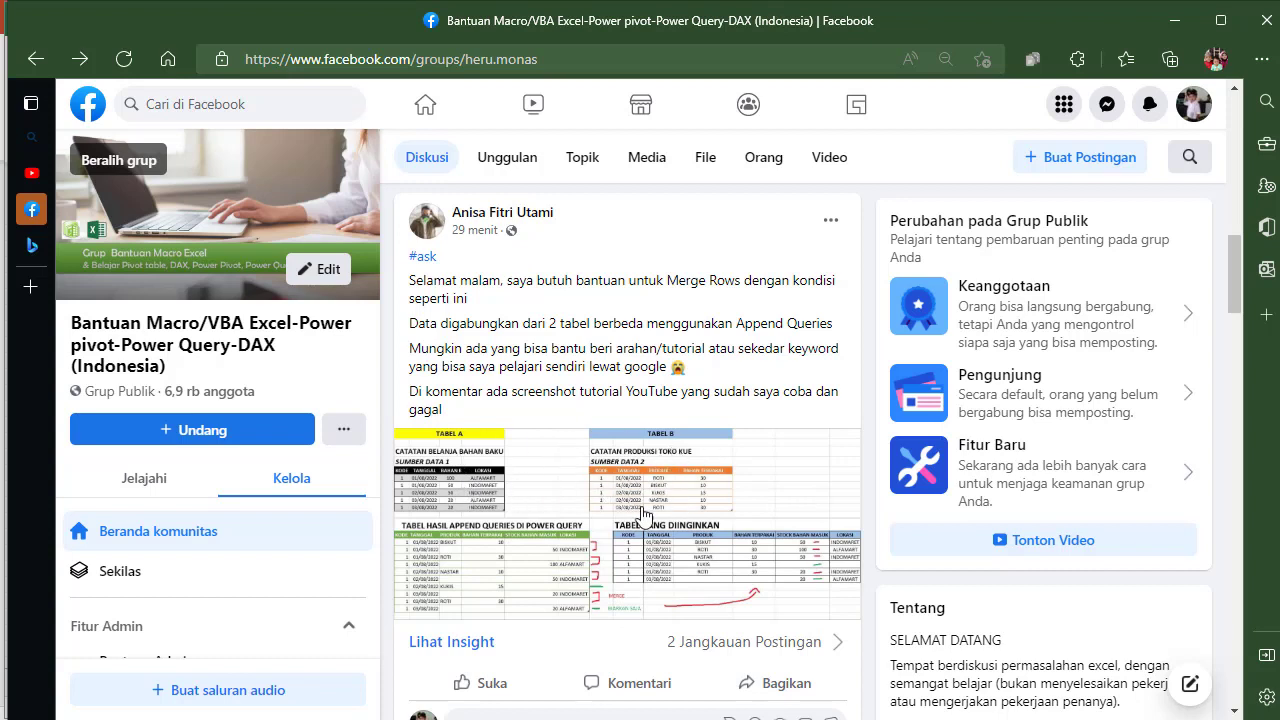
{"action": "key", "text": "alt+Tab"}
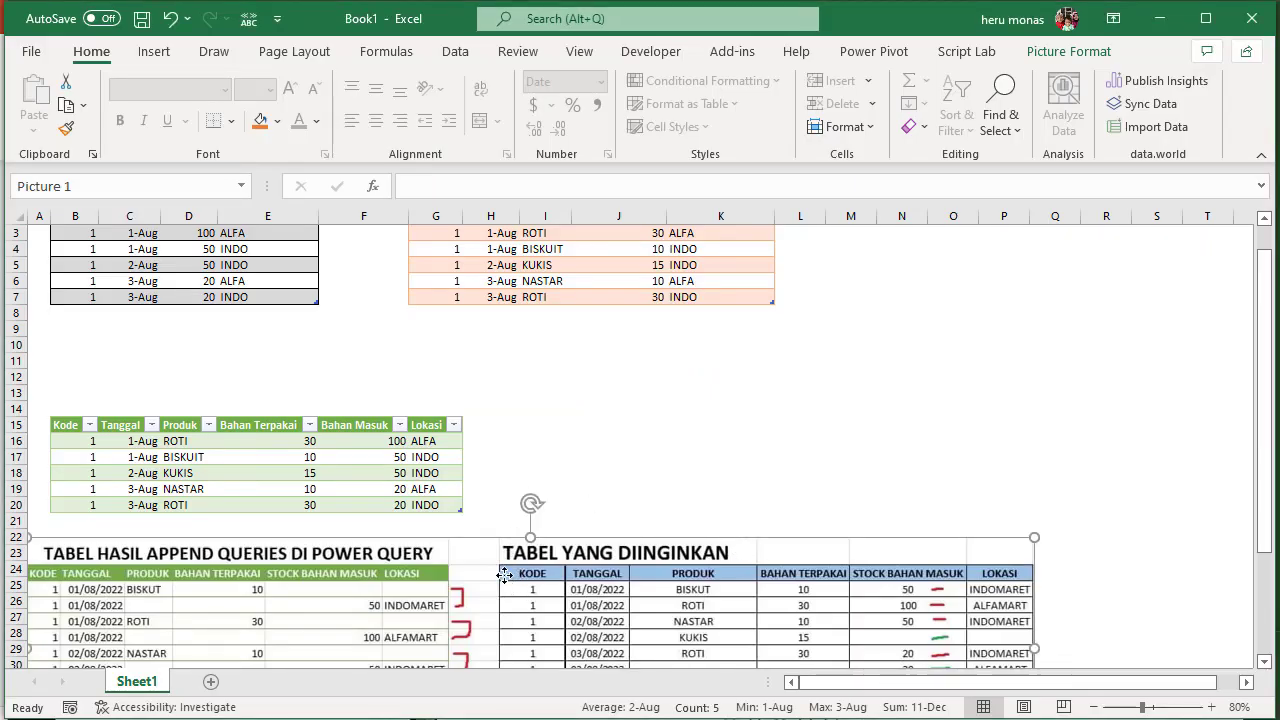
{"action": "key", "text": "Delete"}
{"action": "left_click", "coordinate": [430, 617]}
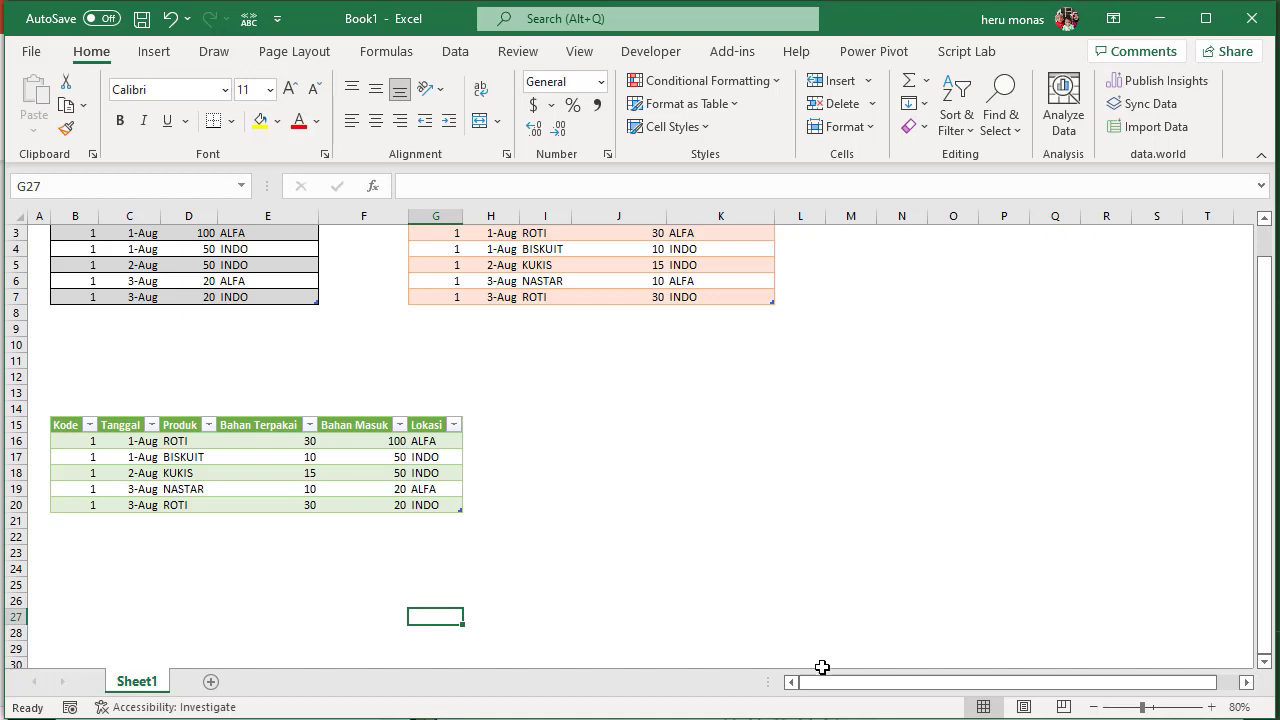
{"action": "left_click", "coordinate": [880, 719]}
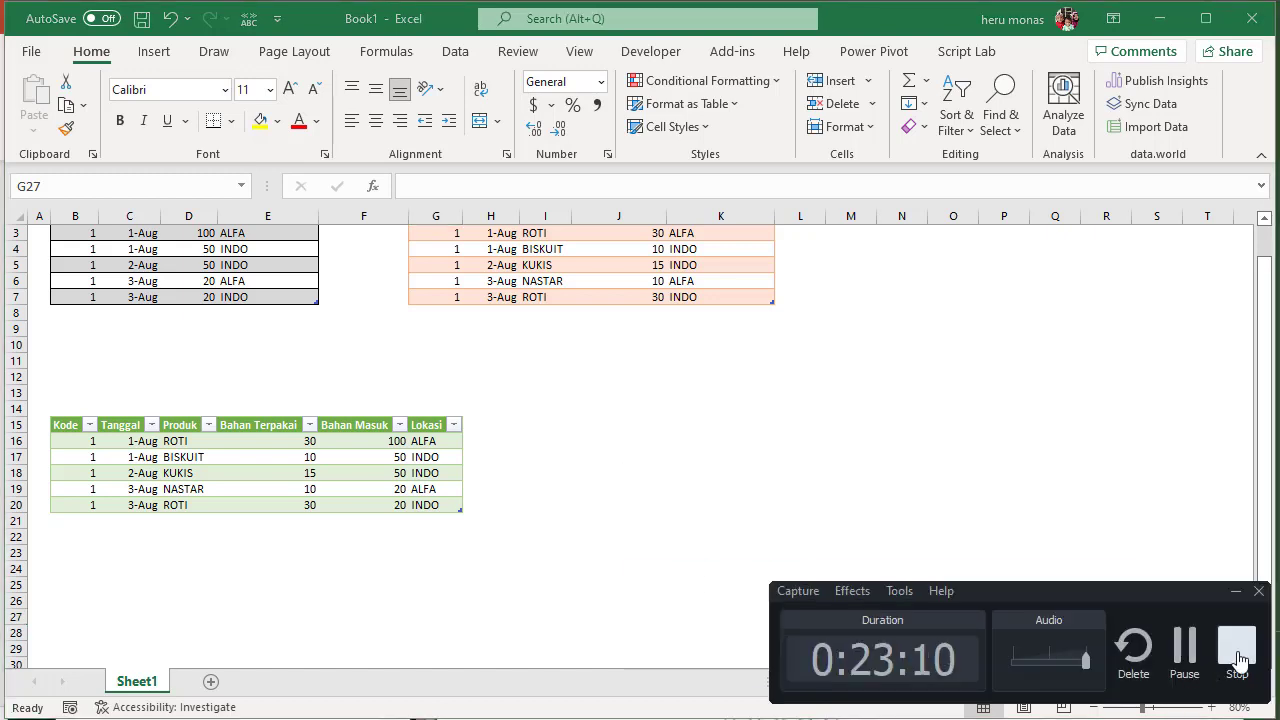